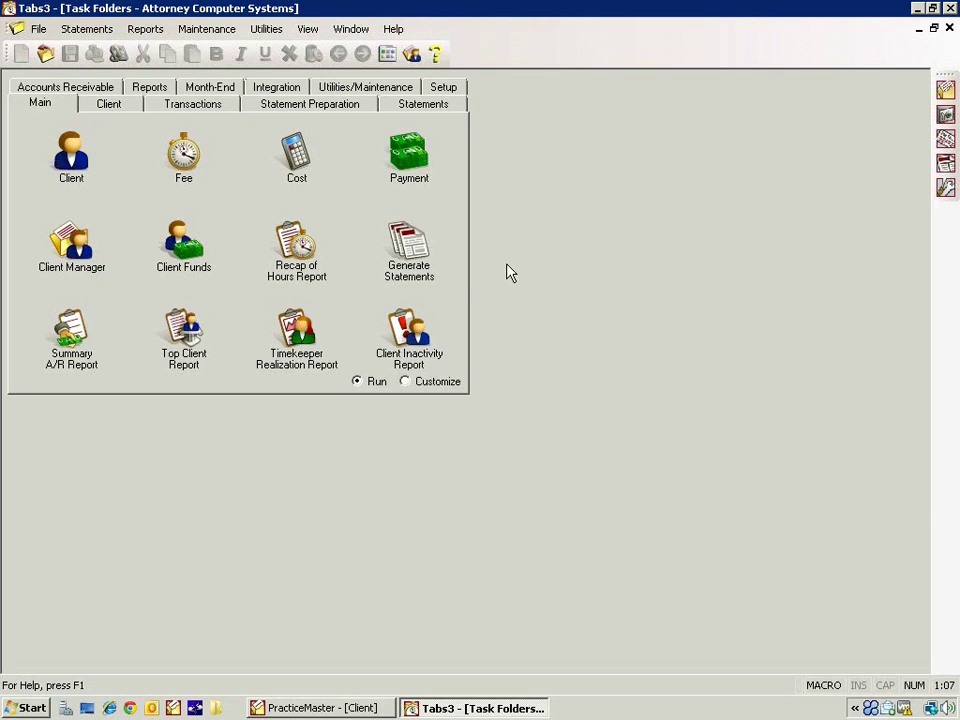
click(423, 255)
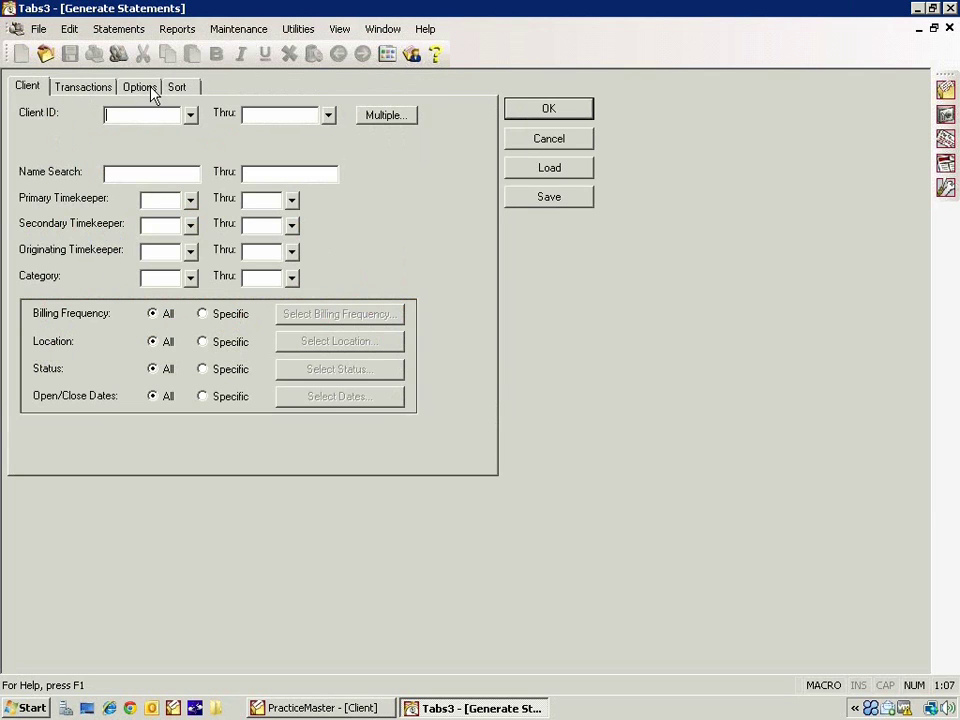
click(148, 89)
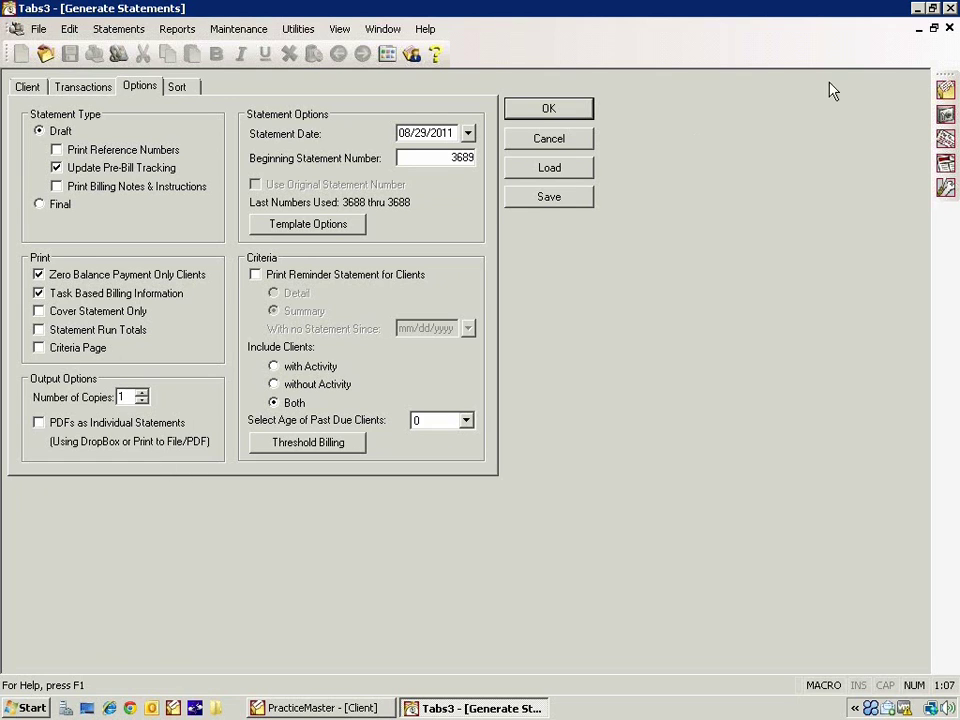
click(949, 28)
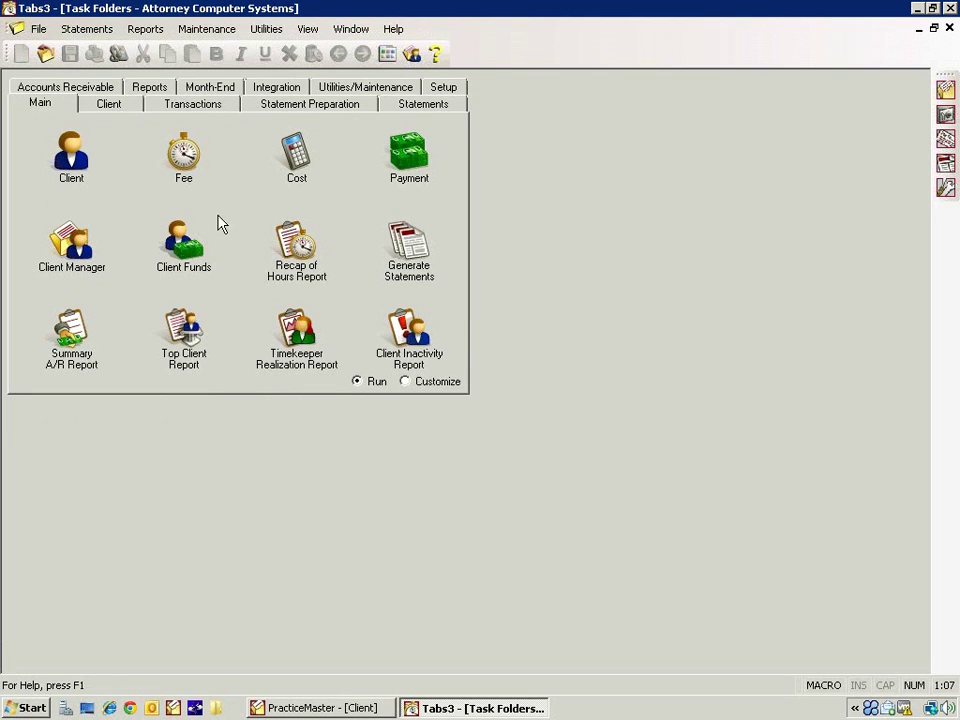
Open the E-mail Templates editor through Statement Setup in the Statements task folder.
click(452, 106)
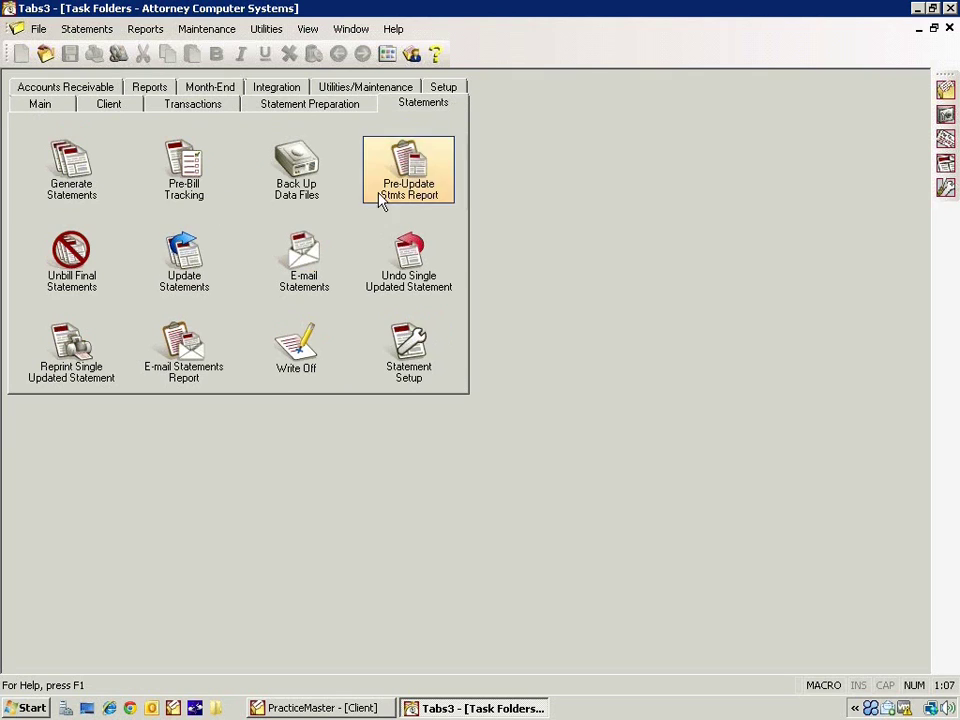
click(407, 358)
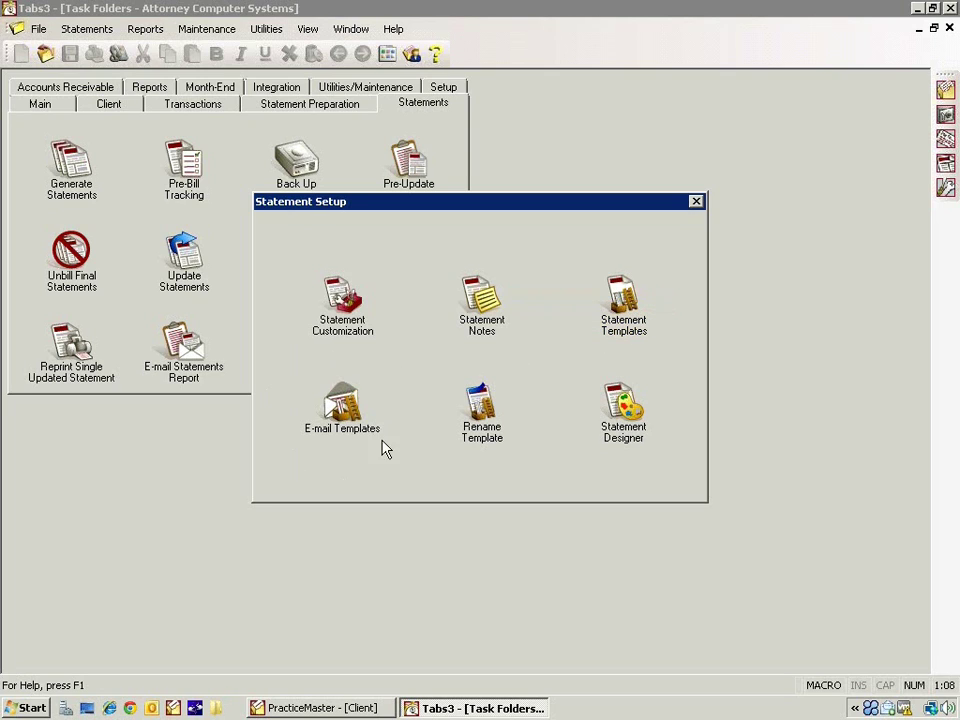
click(335, 415)
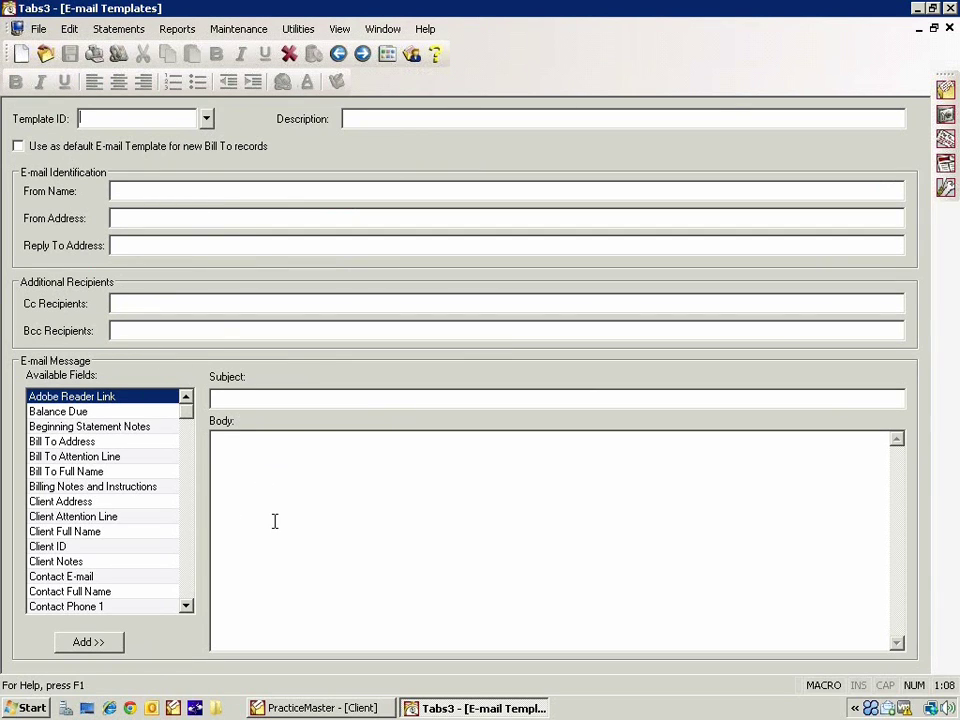
Load the General e-mail template with subject 'Statement dated «Statement Date»'.
click(207, 119)
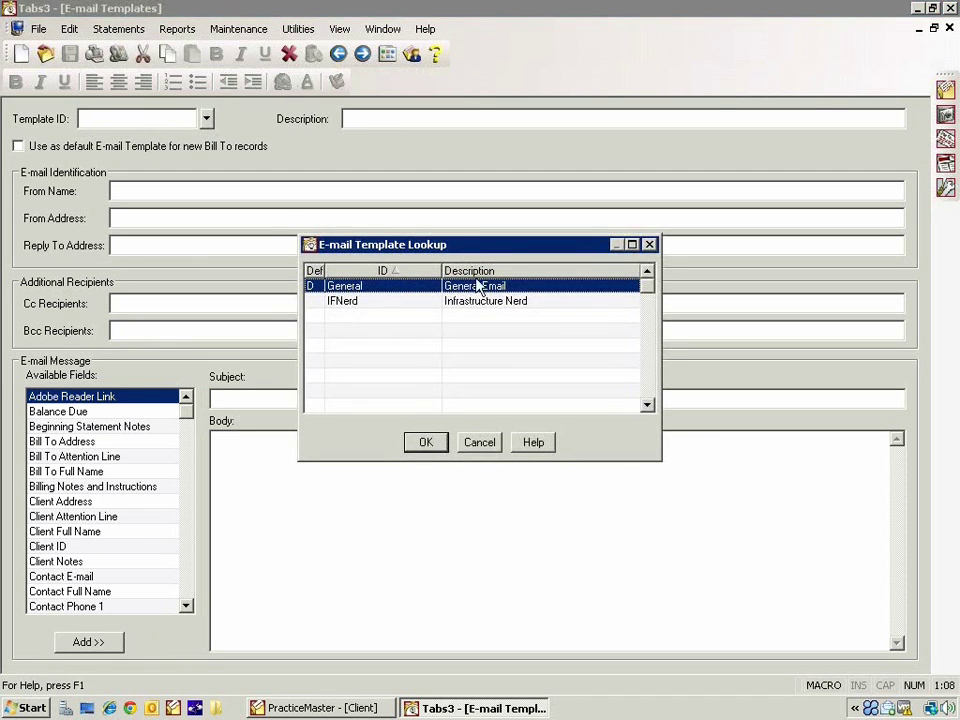
click(426, 442)
click(30, 144)
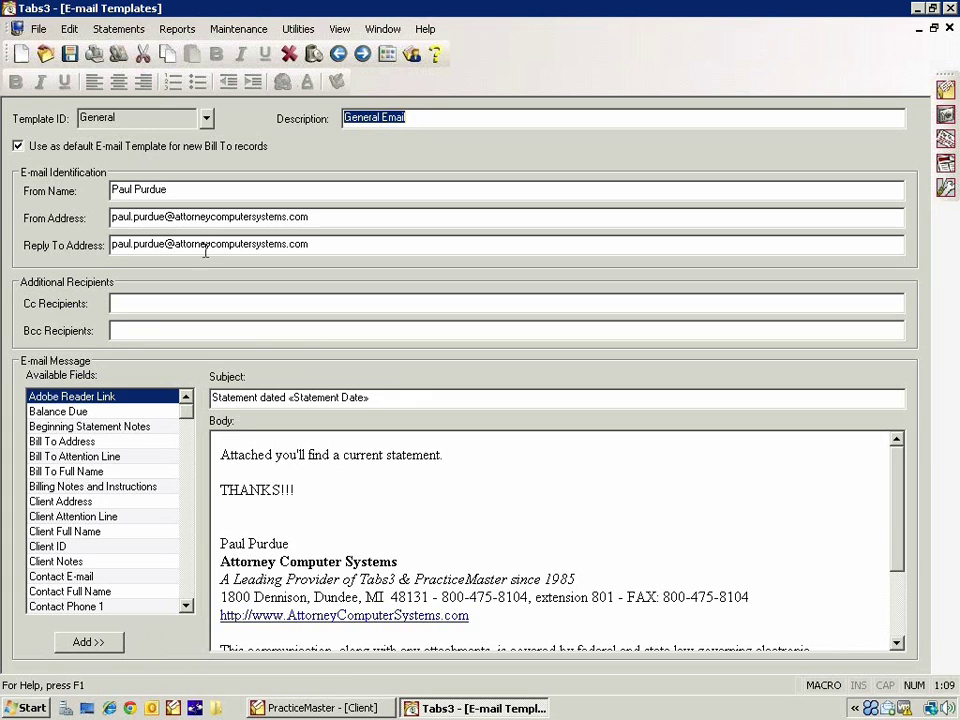
View the IFNerd e-mail template, then close the E-mail Templates window.
click(206, 119)
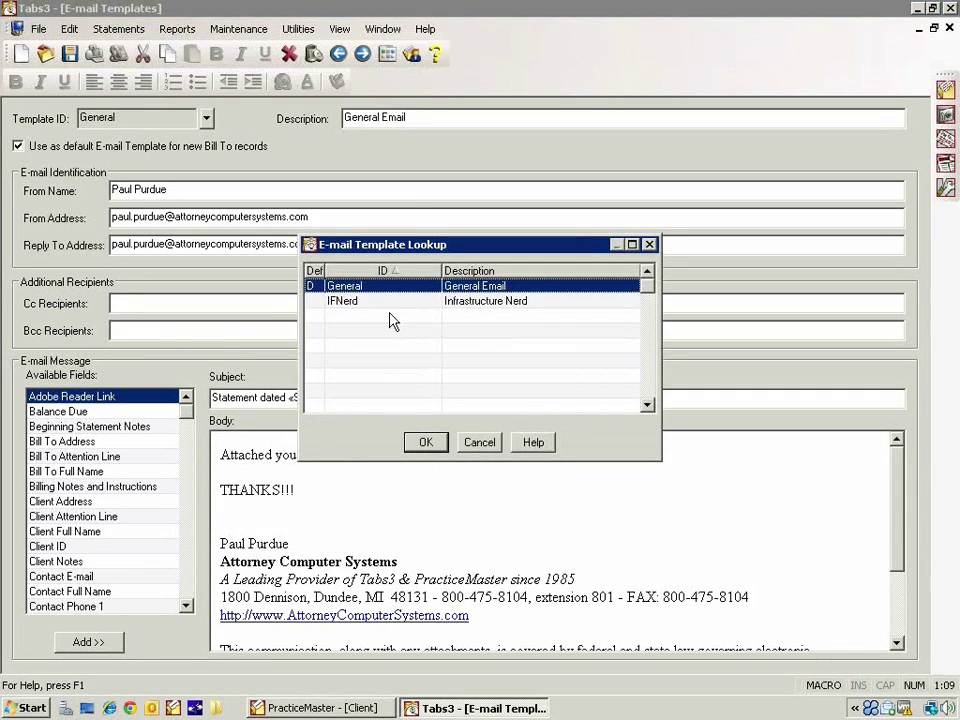
click(462, 302)
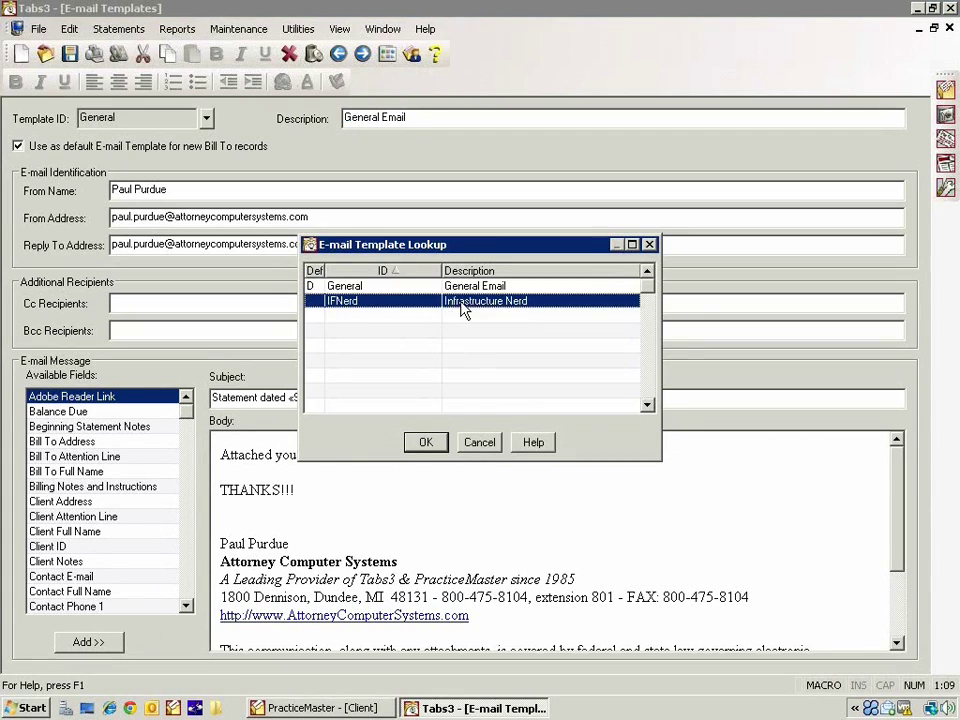
click(424, 443)
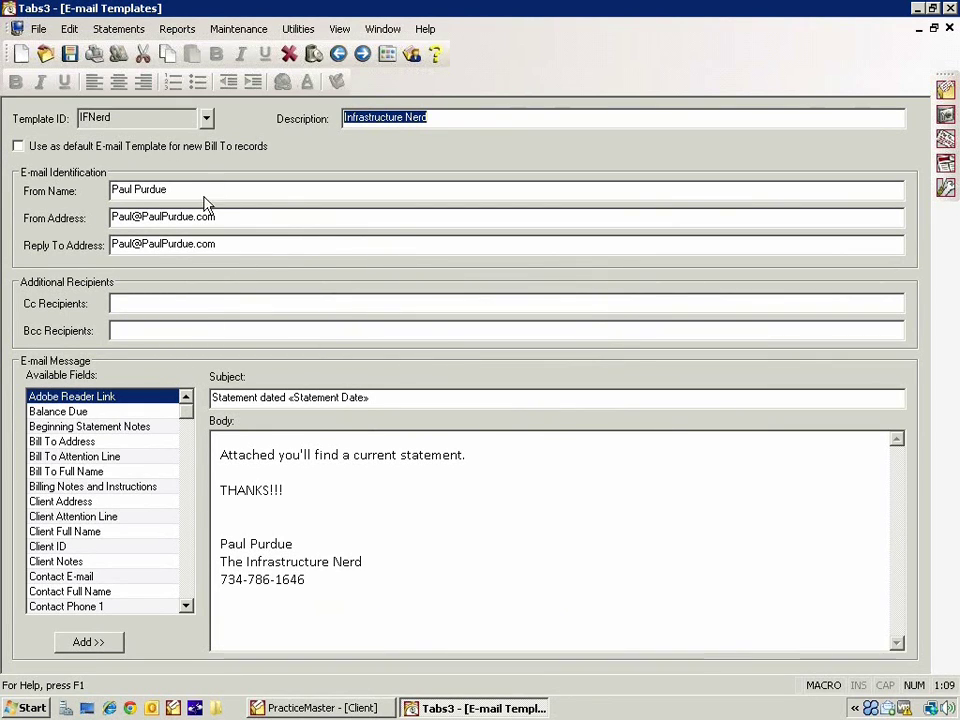
click(949, 28)
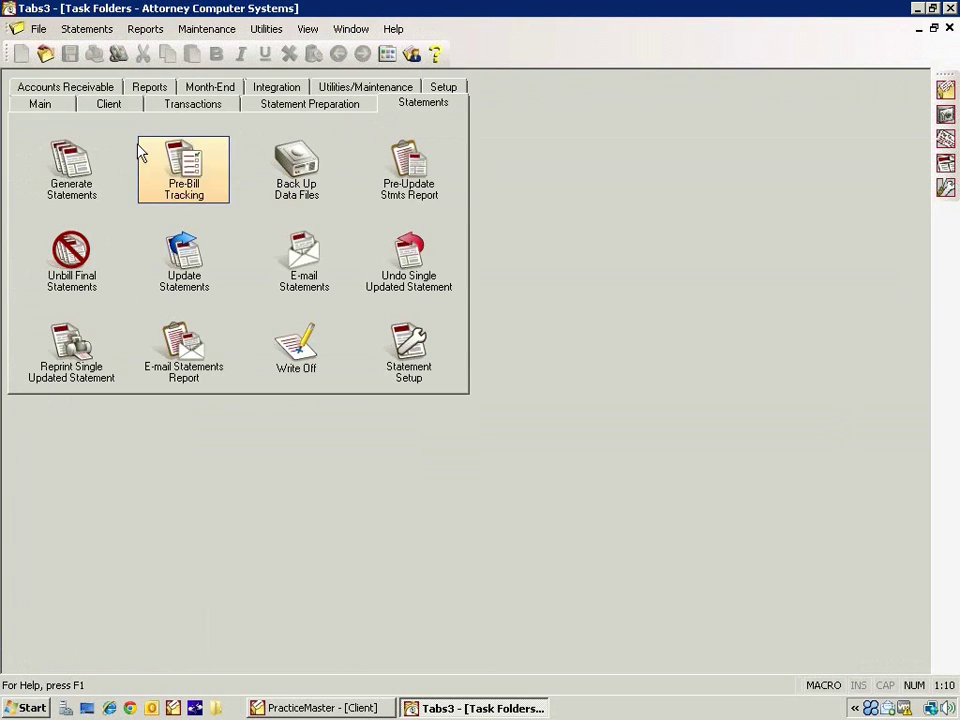
Edit client 10001.00's default billing address bill-to record from Billing Preferences.
click(43, 106)
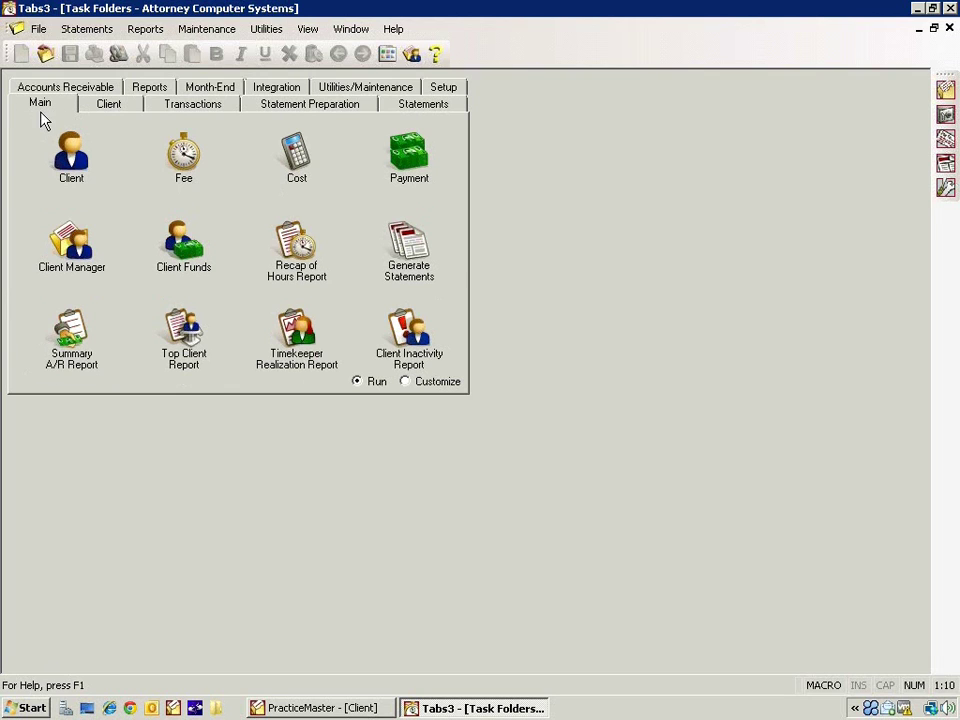
click(71, 152)
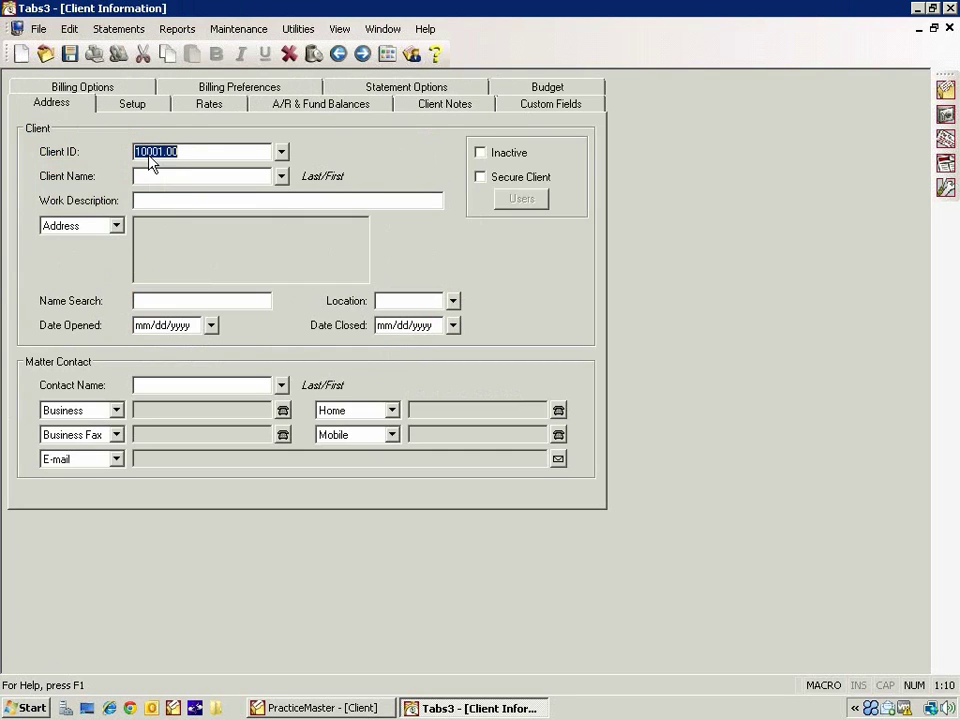
key(Tab)
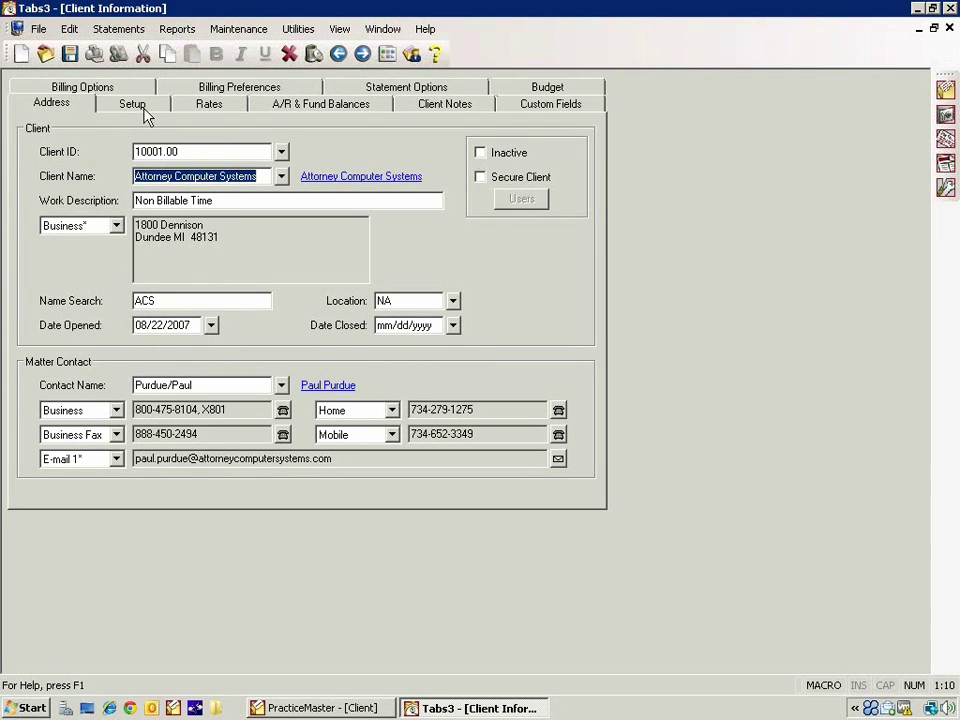
click(250, 92)
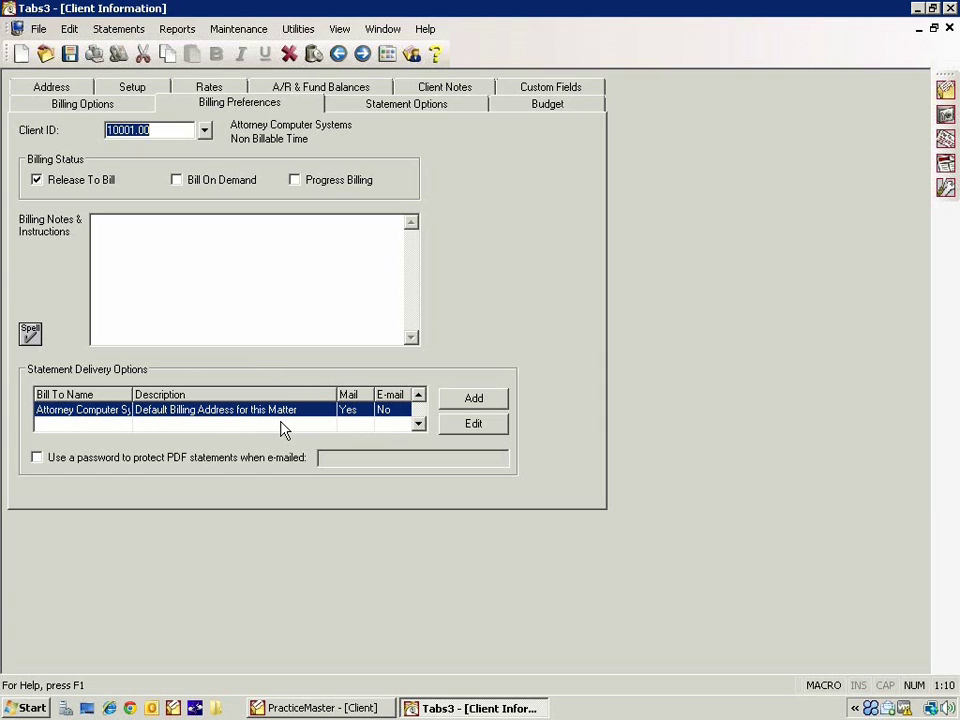
click(80, 92)
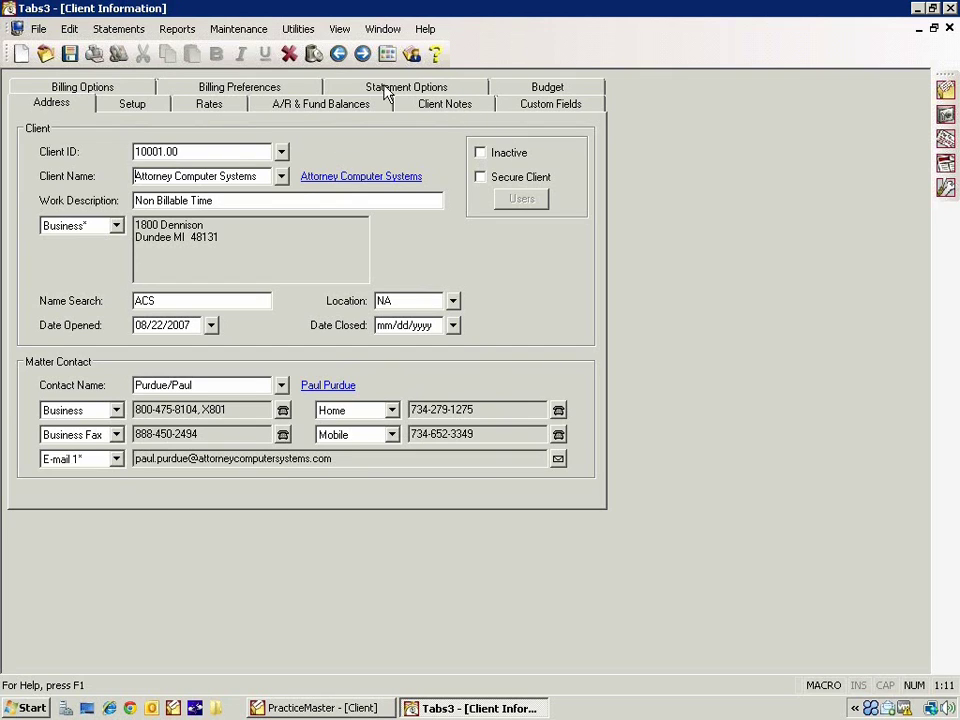
click(280, 93)
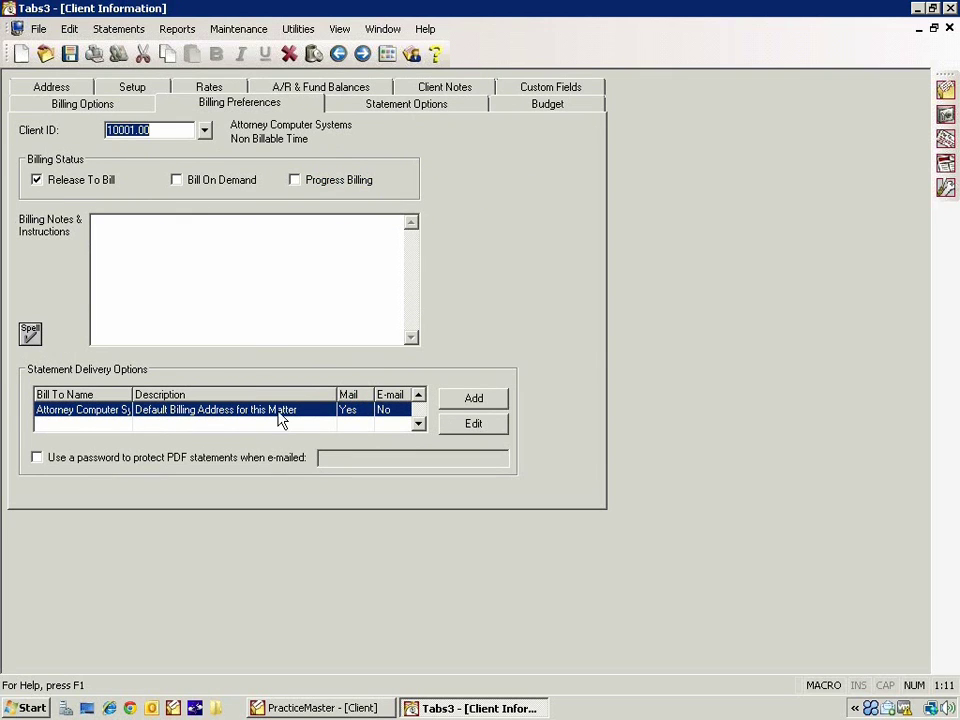
click(452, 428)
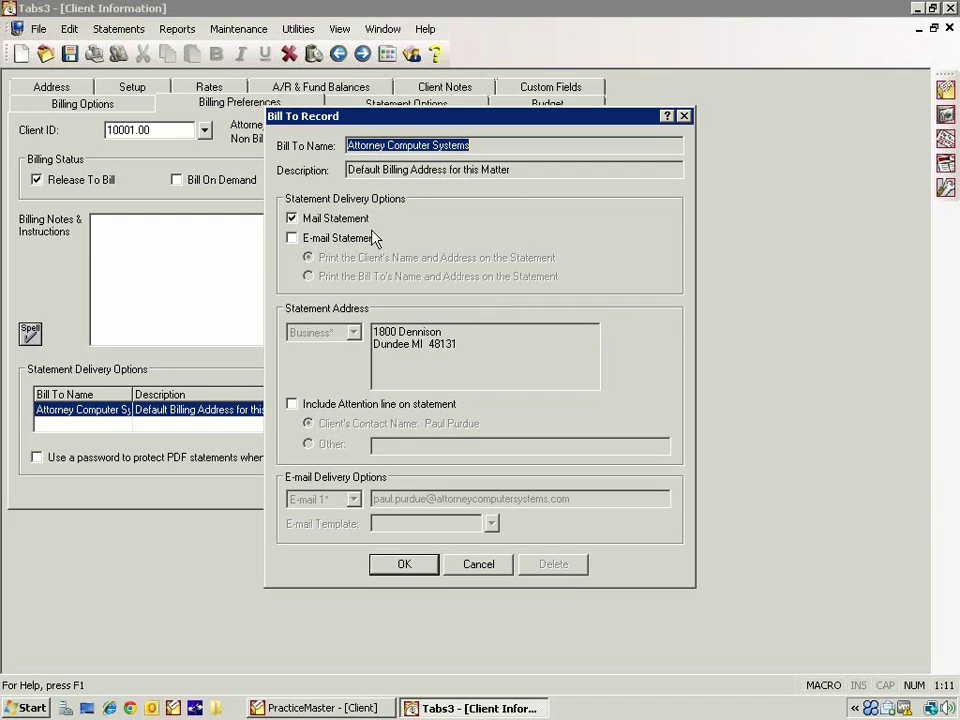
Check the e-mail statement template, then cancel so client 10001.00 stays mail-only.
click(292, 238)
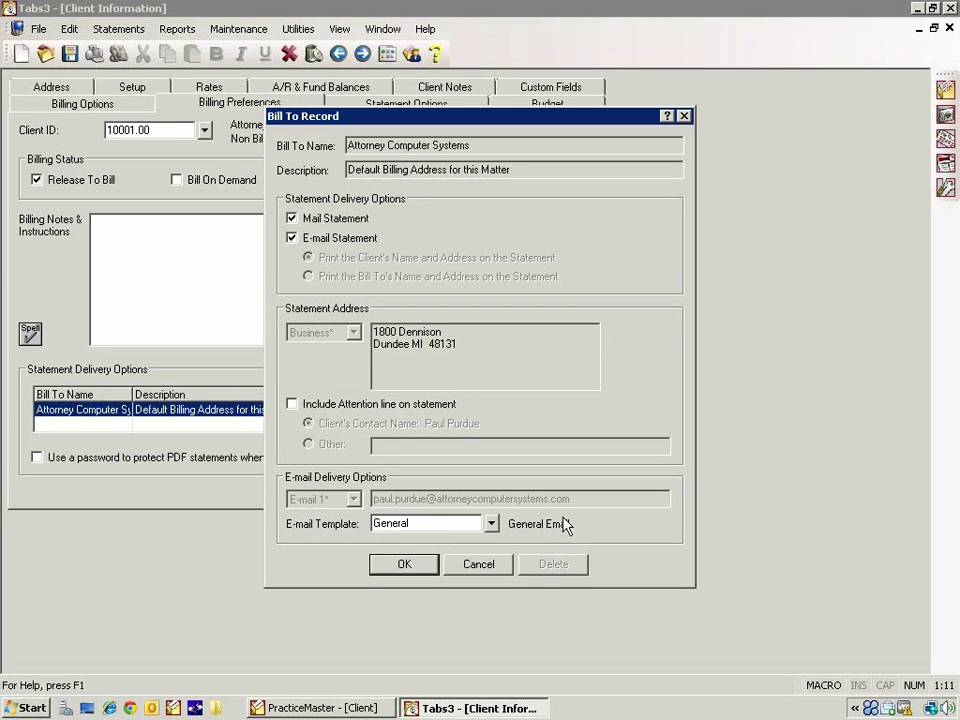
click(461, 517)
click(291, 238)
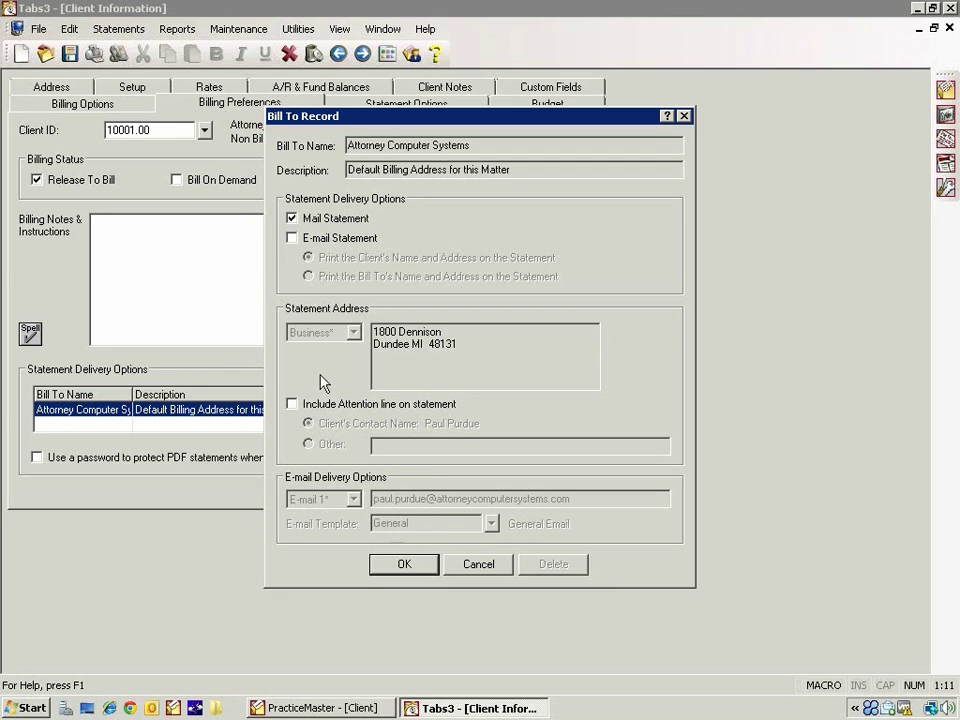
click(476, 563)
click(471, 399)
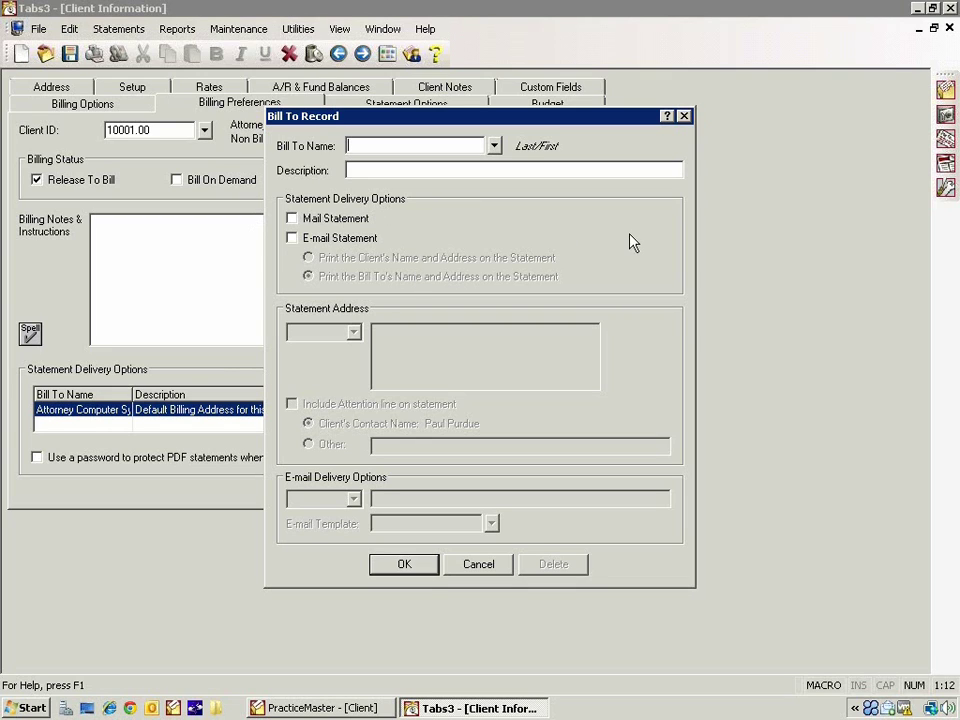
click(479, 566)
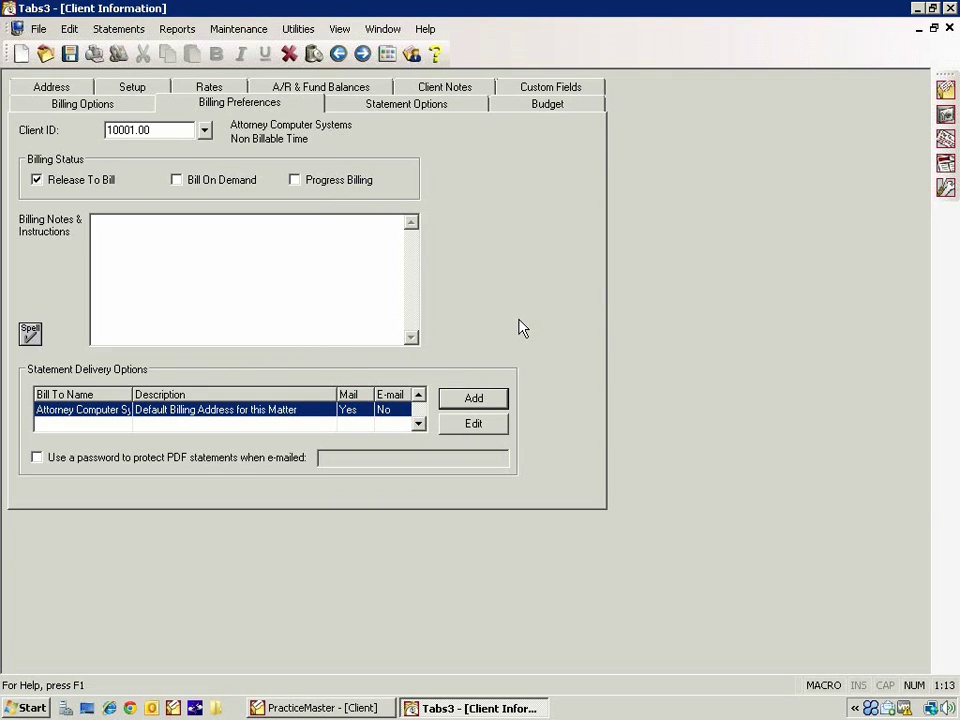
Start a new bill-to record and find ABC Law Firm in the Contact Lookup.
click(468, 399)
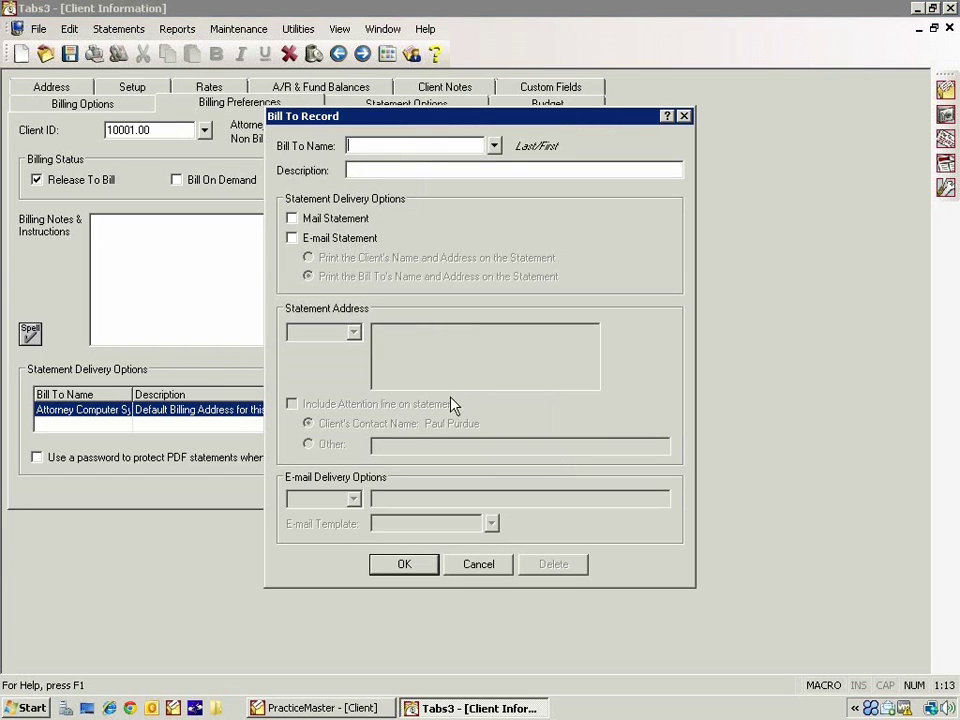
click(494, 147)
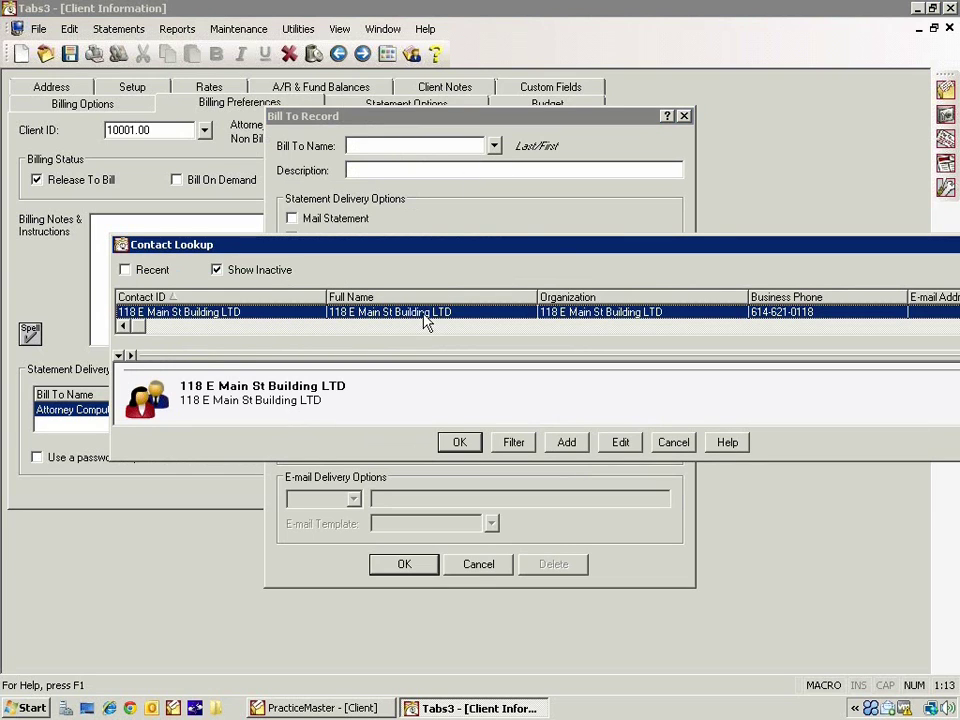
scroll(285, 330, down, 3)
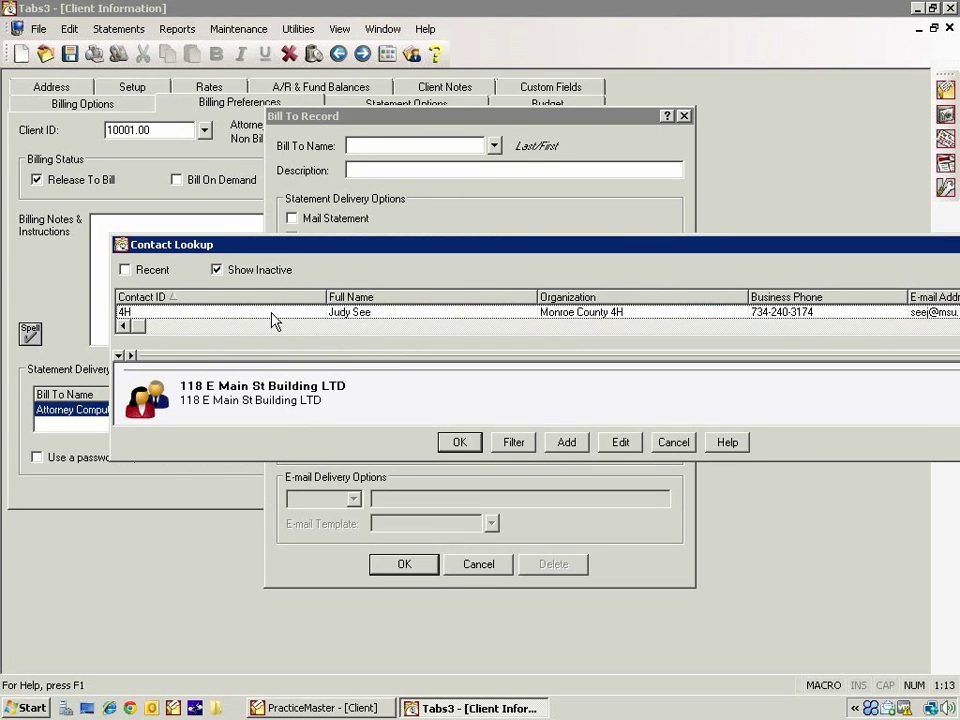
scroll(274, 318, down, 5)
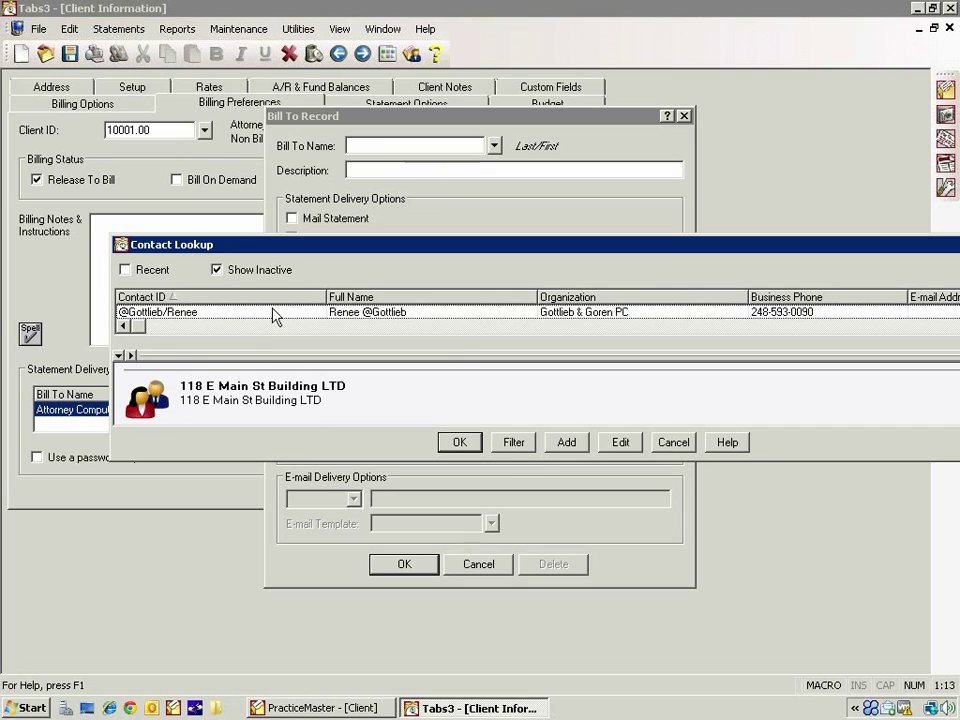
scroll(275, 316, down, 4)
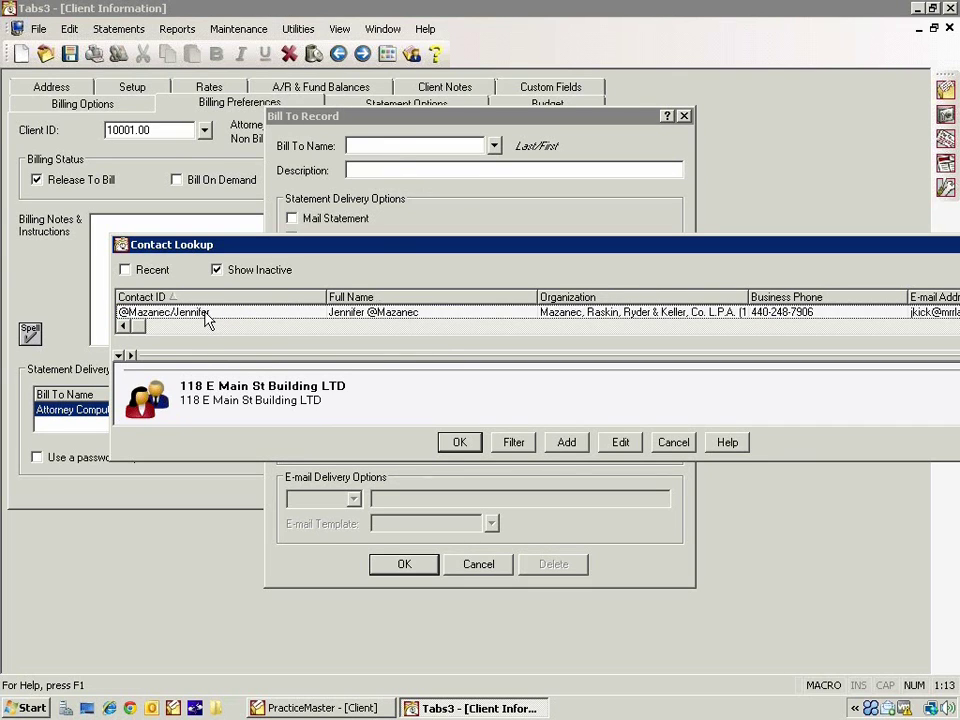
scroll(205, 316, down, 4)
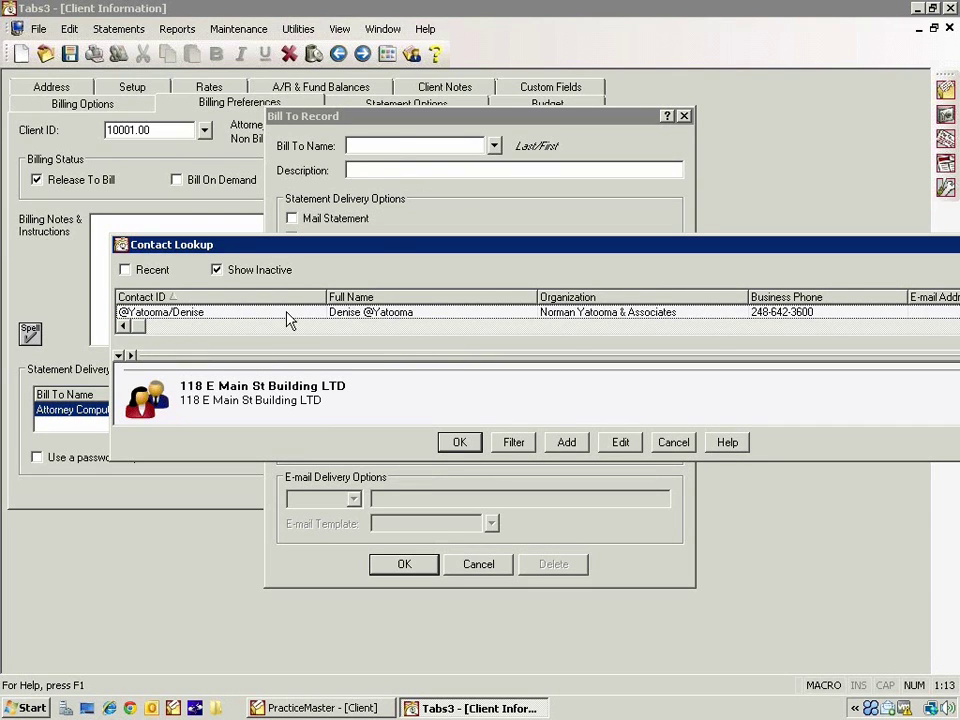
scroll(200, 318, down, 4)
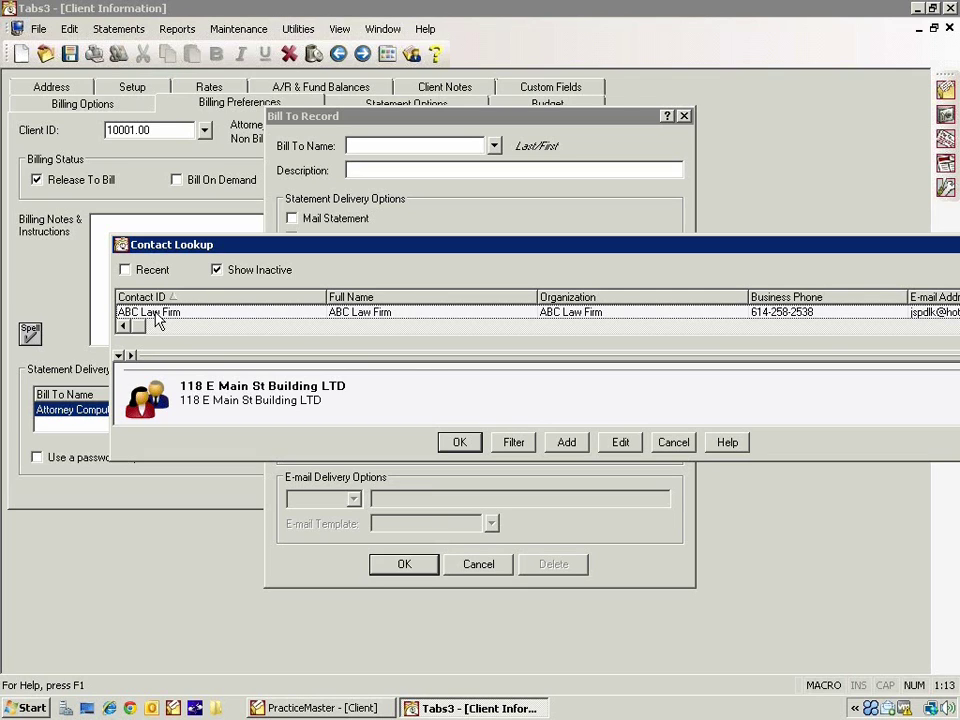
click(157, 315)
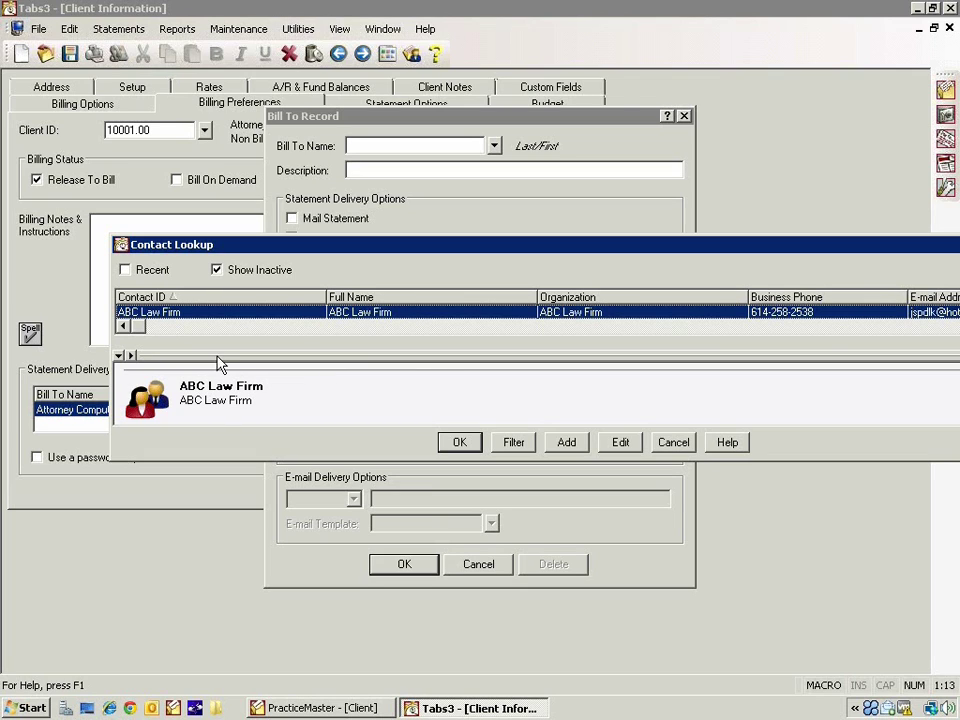
Fill Bill To Name with ABC Law Firm, then cancel the new bill-to record.
click(459, 442)
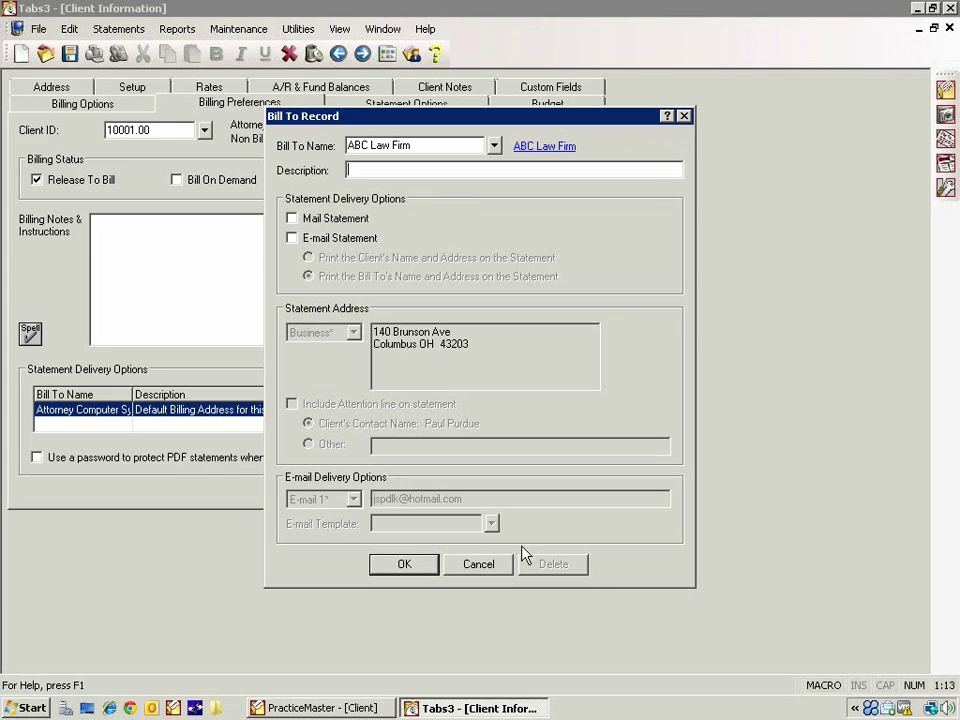
click(497, 566)
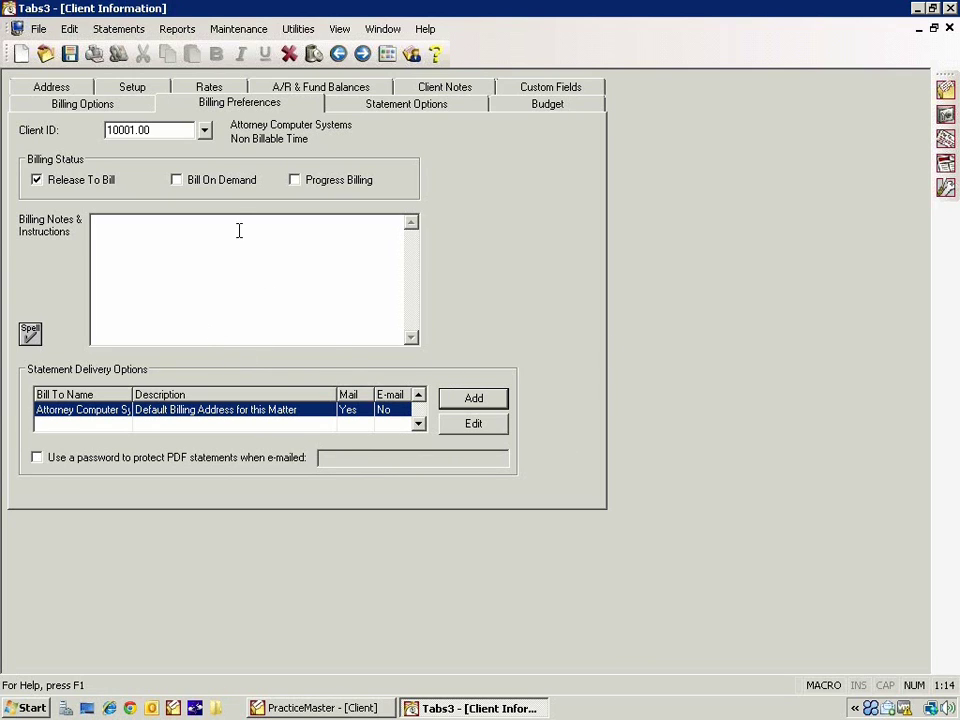
Close Client Information and bring up Generate Statements options in Client Manager.
click(950, 28)
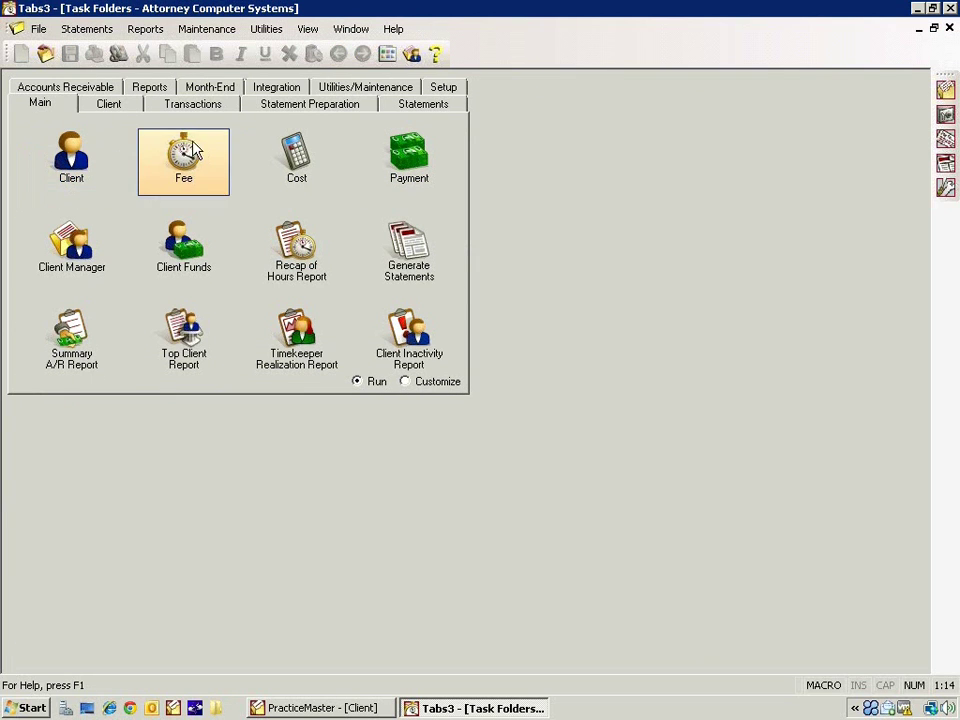
click(85, 255)
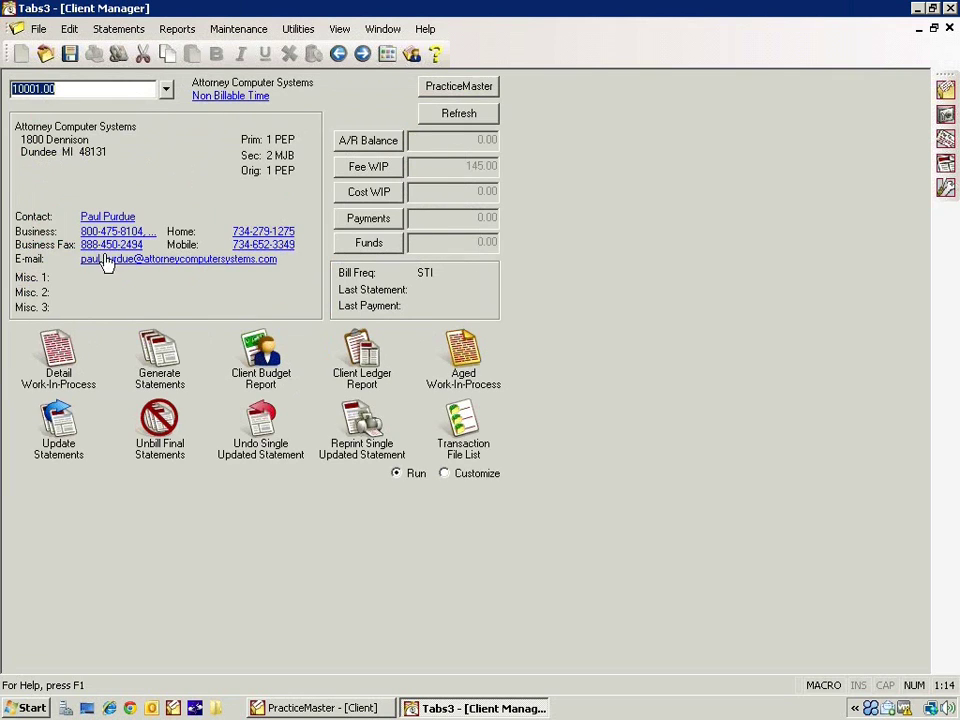
right_click(177, 349)
Generate a final statement for client 10001.00 and preview it on the Dell MFP printer.
click(222, 486)
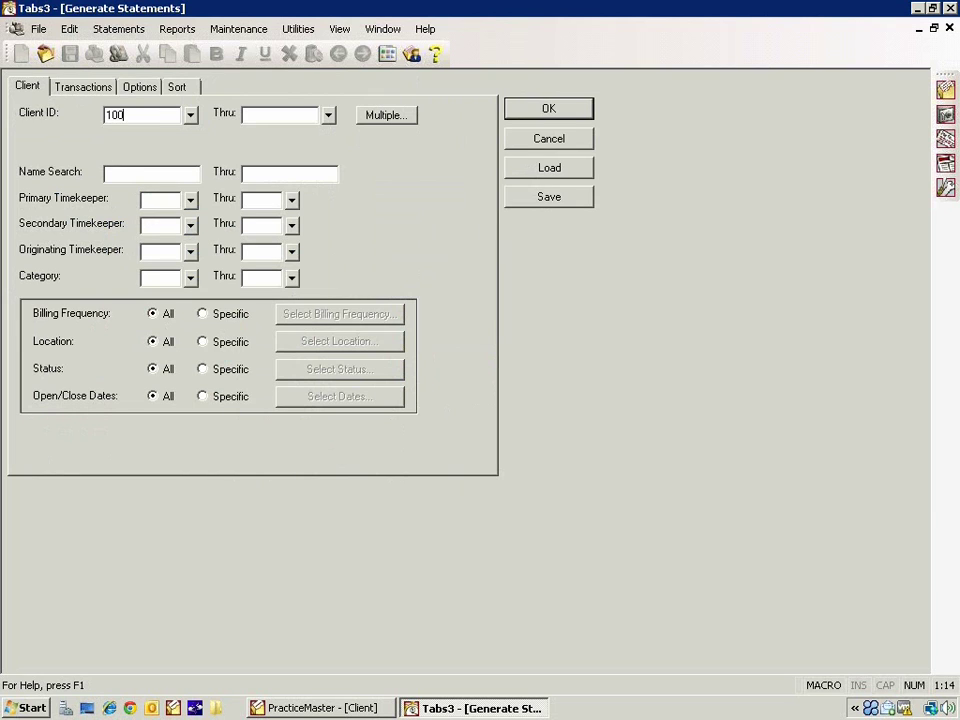
key(Tab)
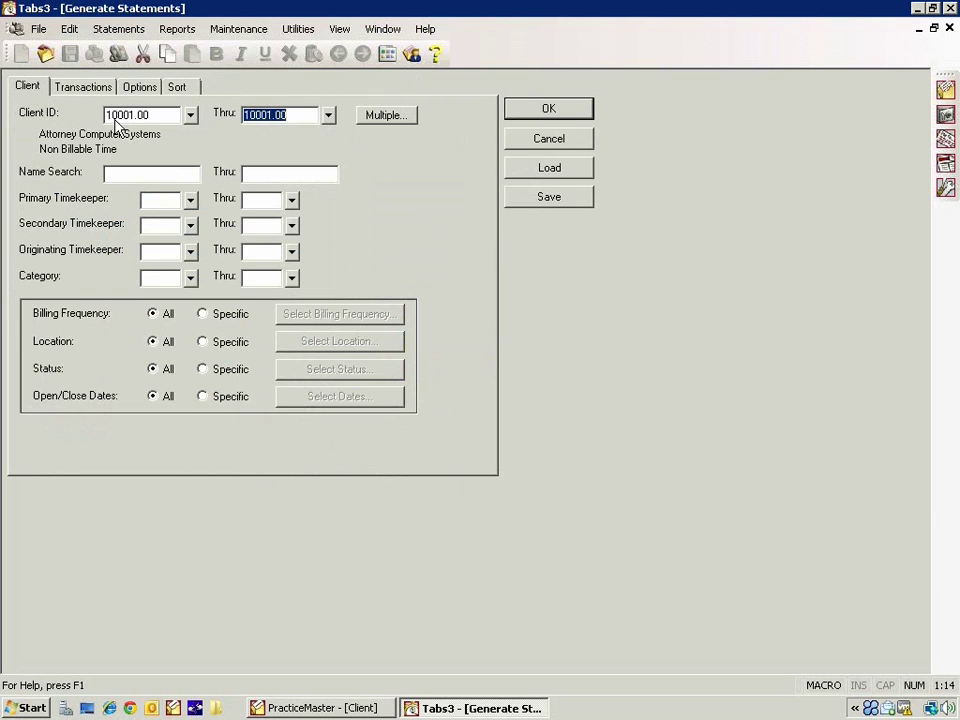
click(139, 87)
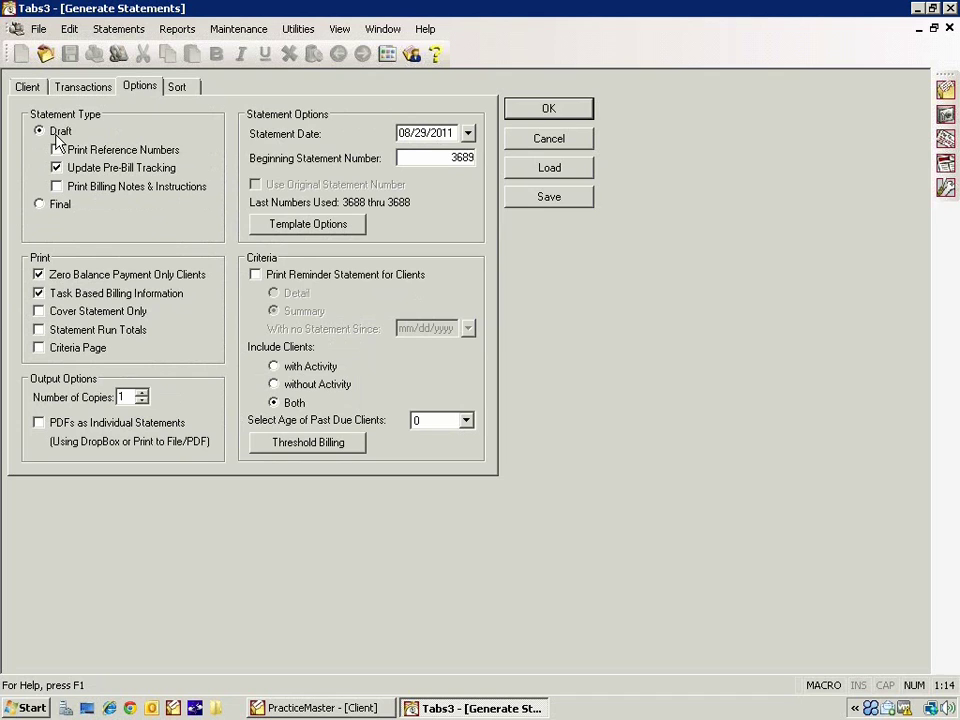
click(39, 204)
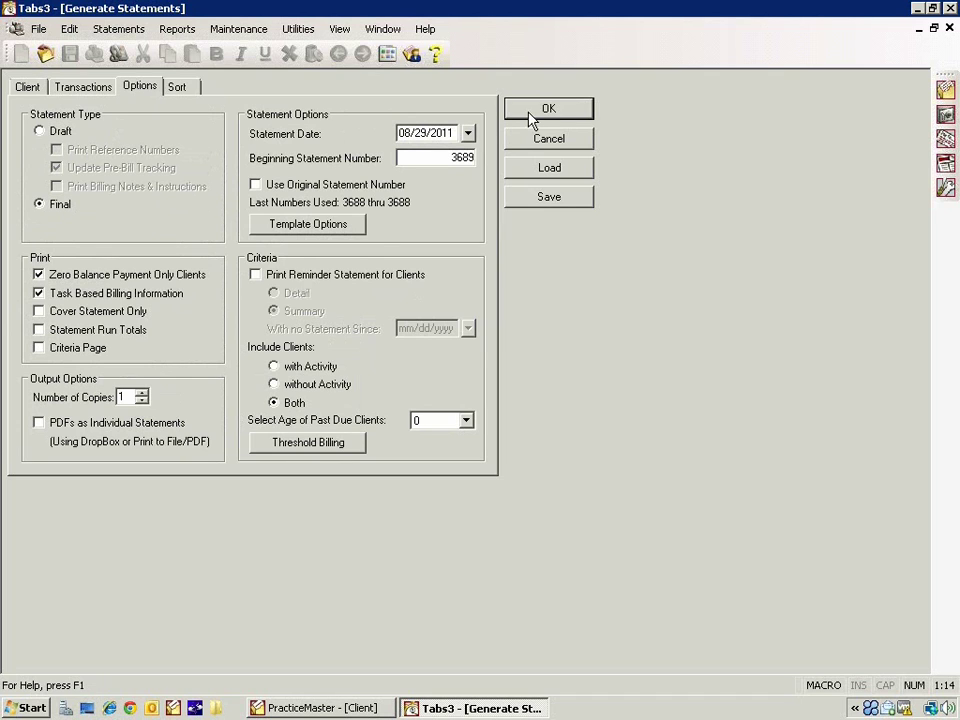
click(531, 112)
click(551, 287)
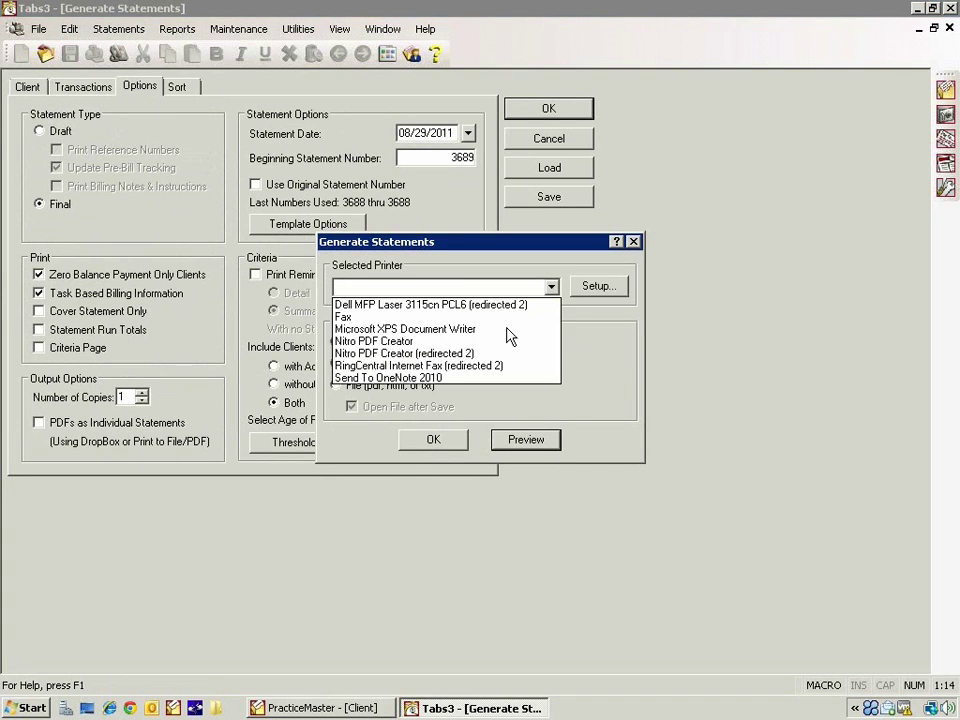
click(380, 305)
click(505, 439)
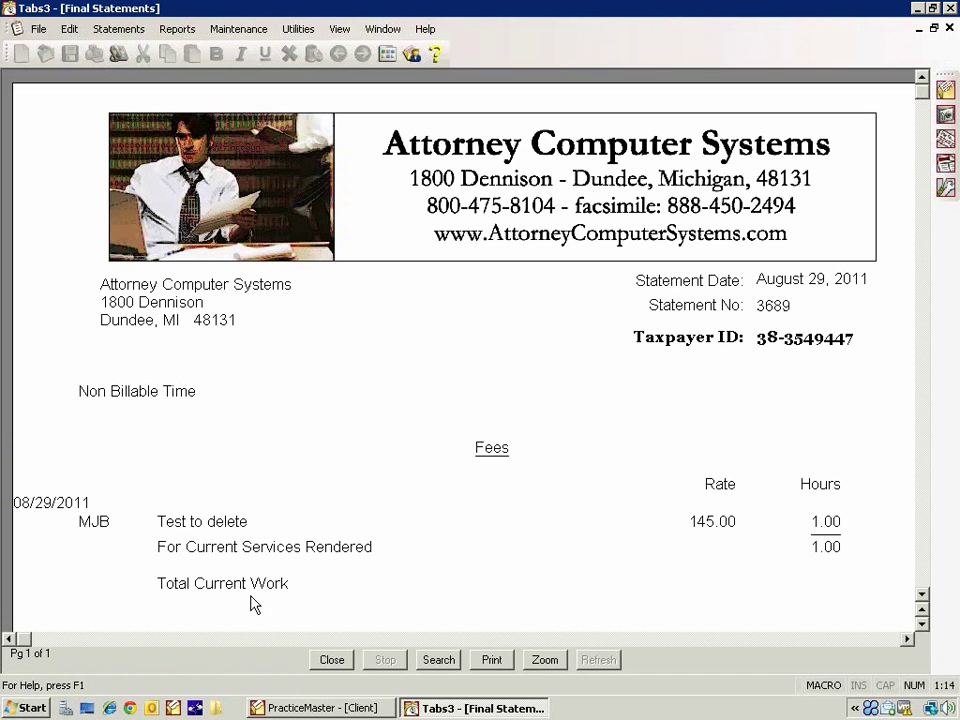
Close the preview and update client 10001.00's statement, skipping the verification list.
click(332, 660)
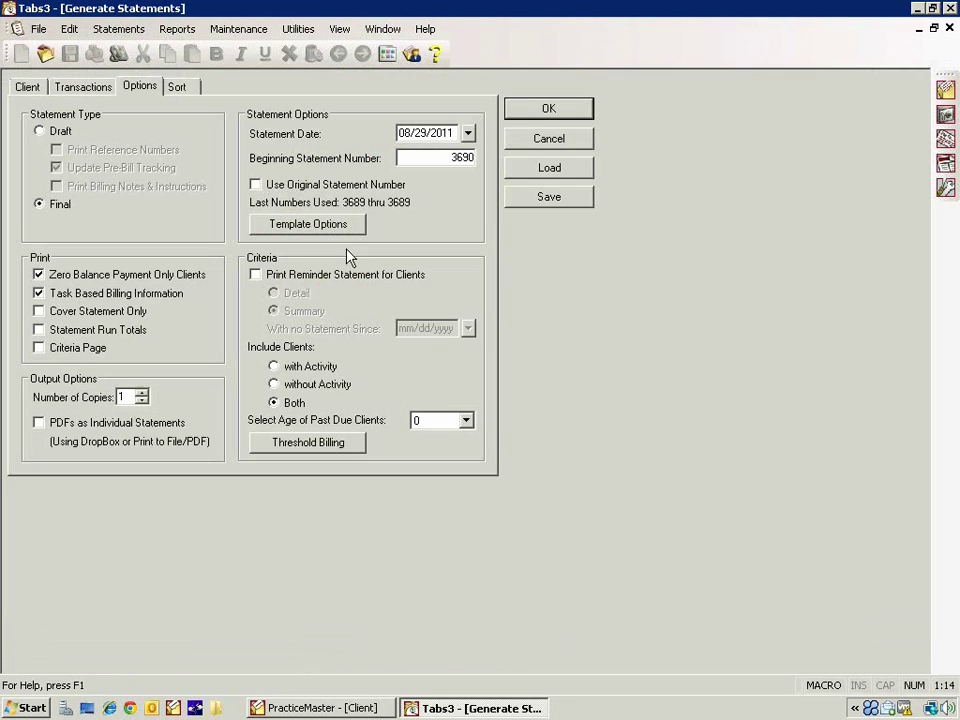
click(552, 142)
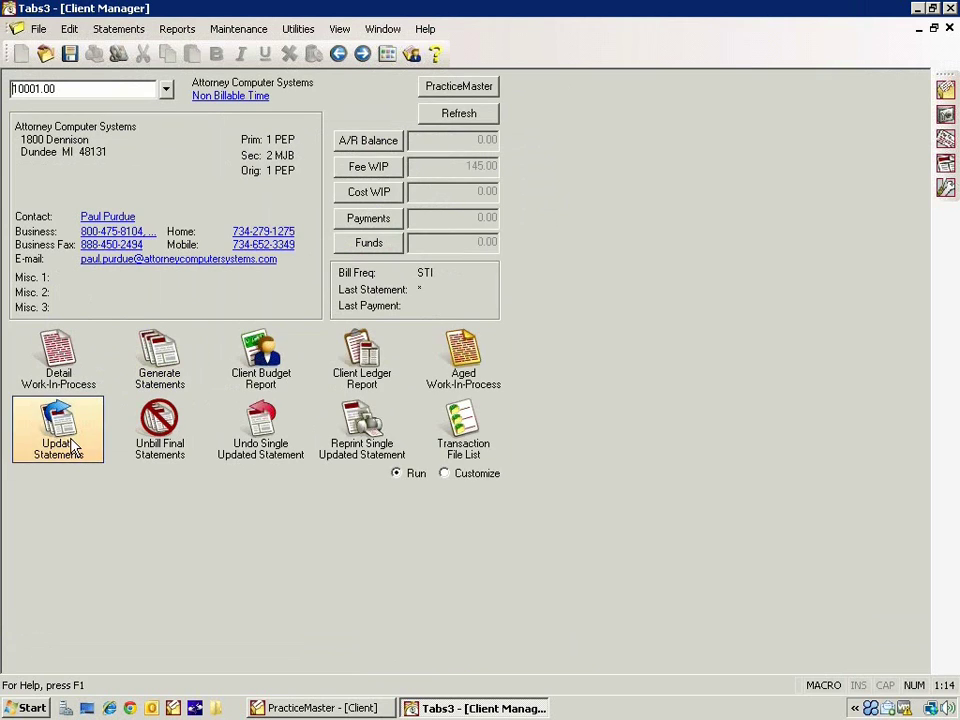
click(73, 447)
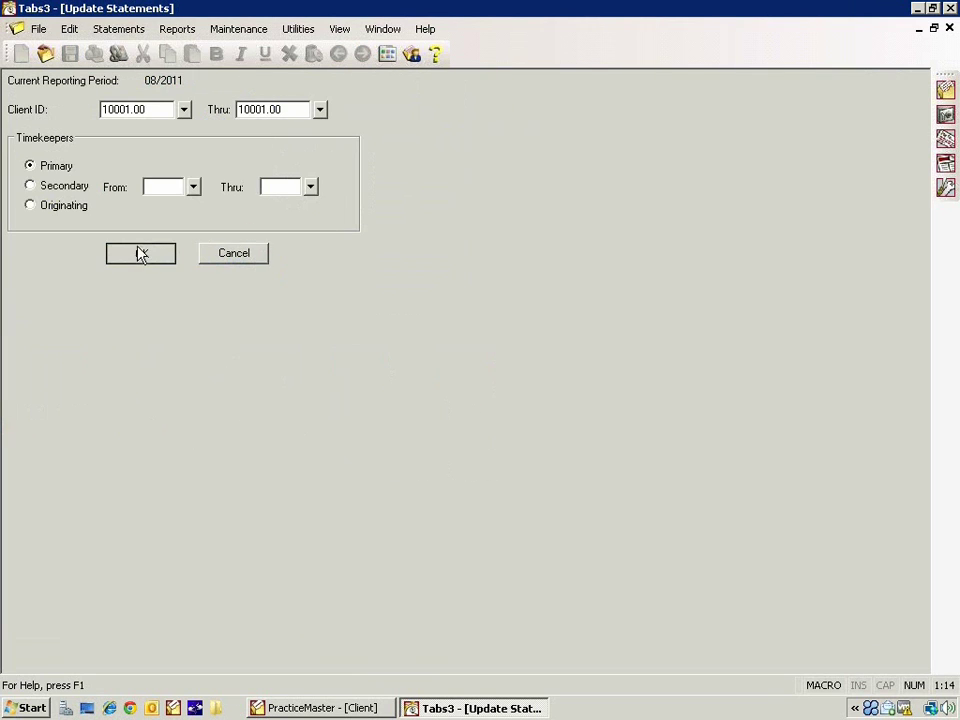
click(141, 254)
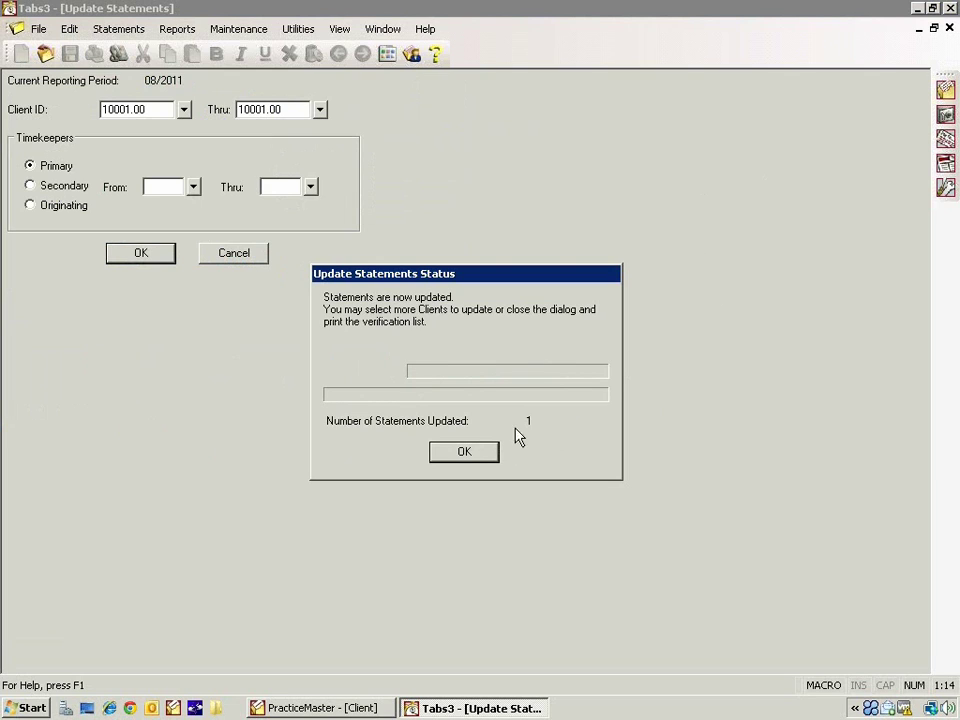
click(478, 452)
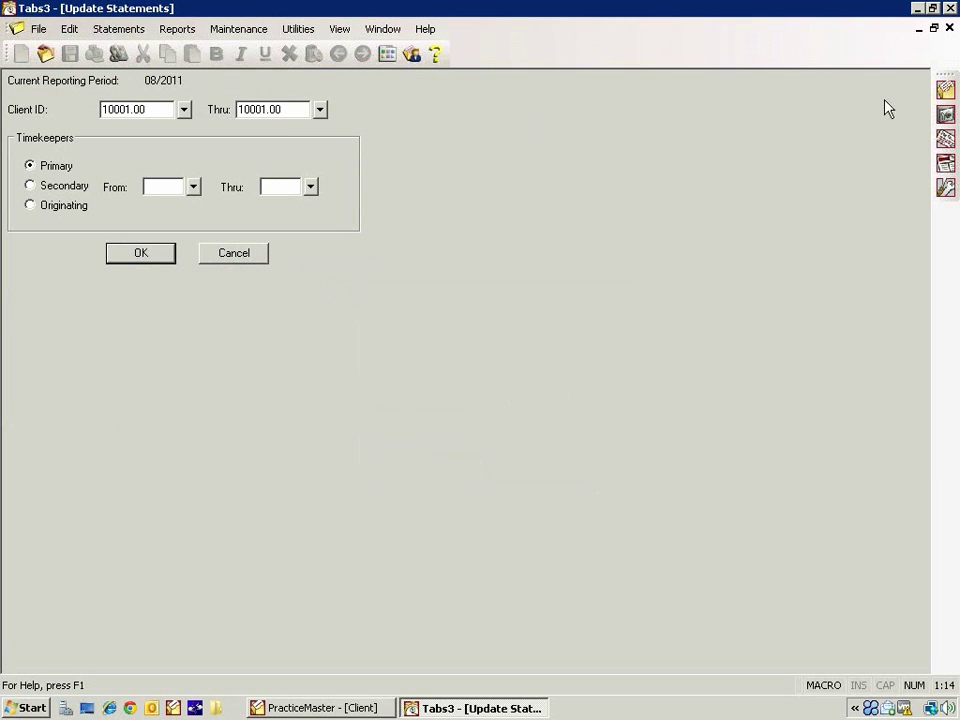
click(949, 28)
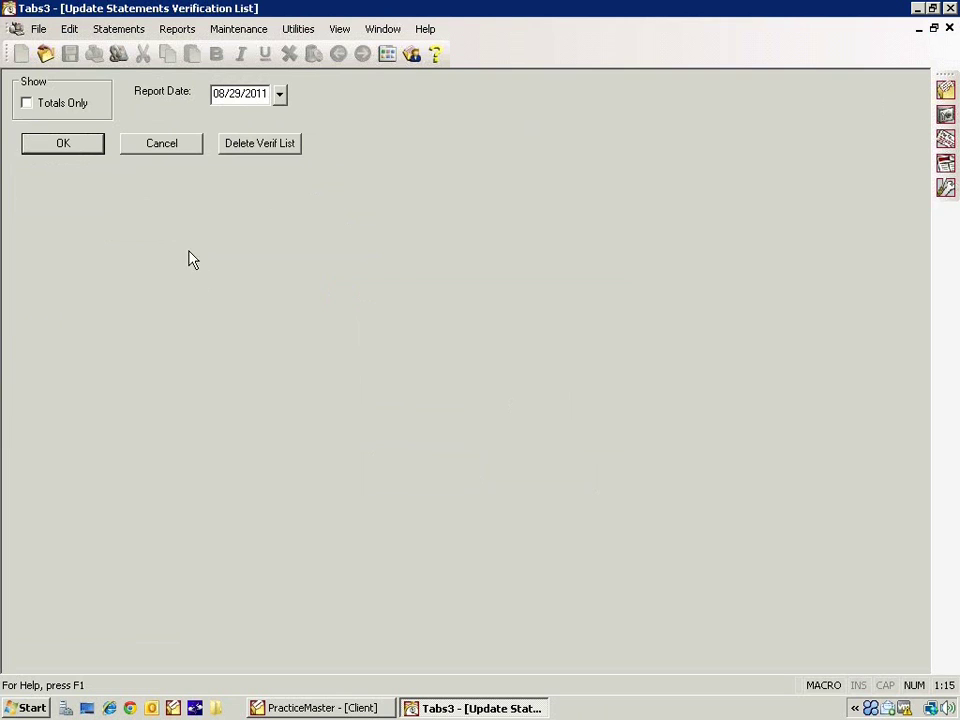
click(170, 154)
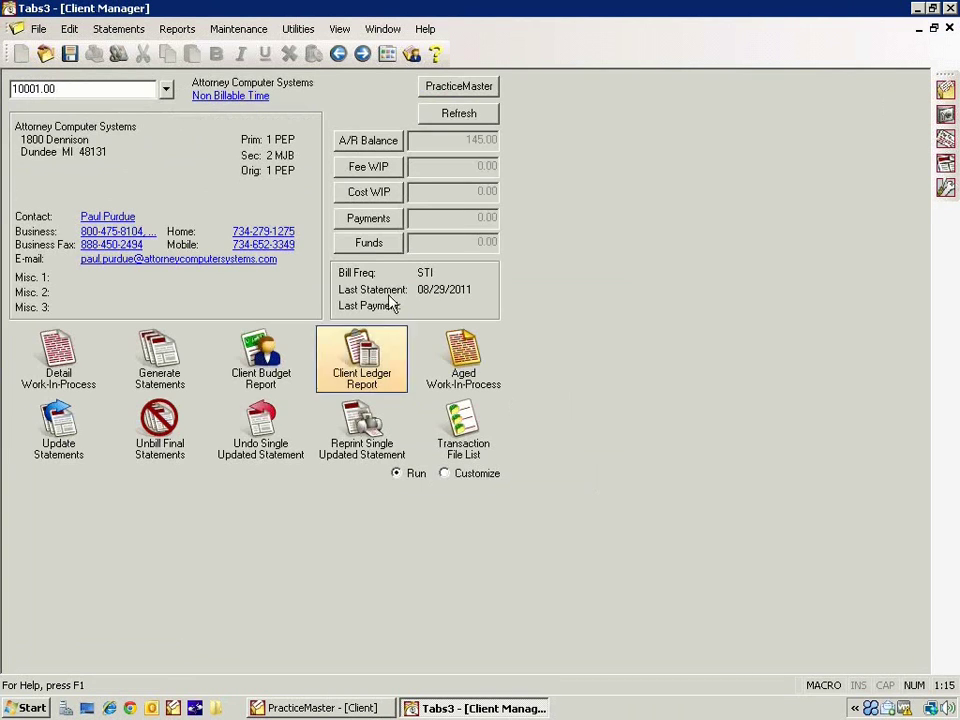
Close Client Manager, then open and close the E-mail Statements list without printing verification.
click(949, 28)
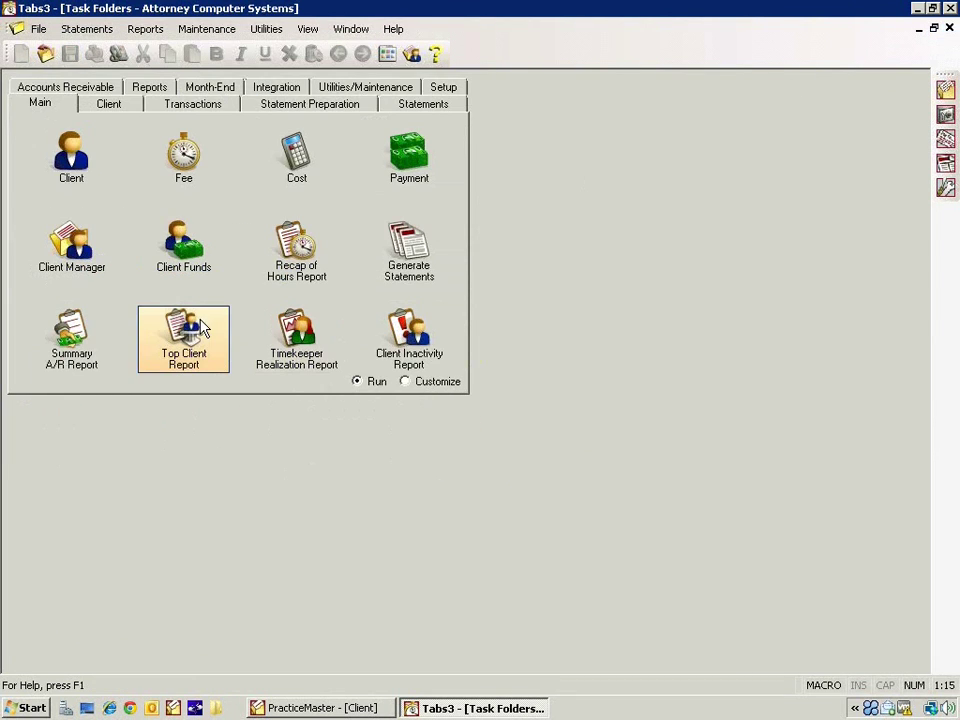
click(403, 106)
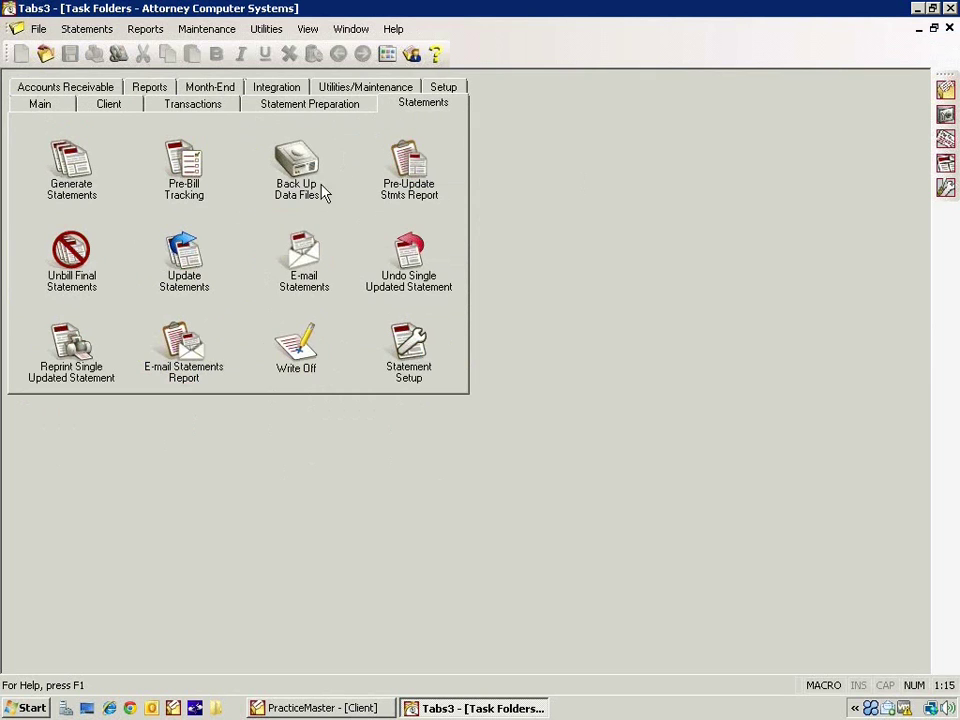
click(308, 283)
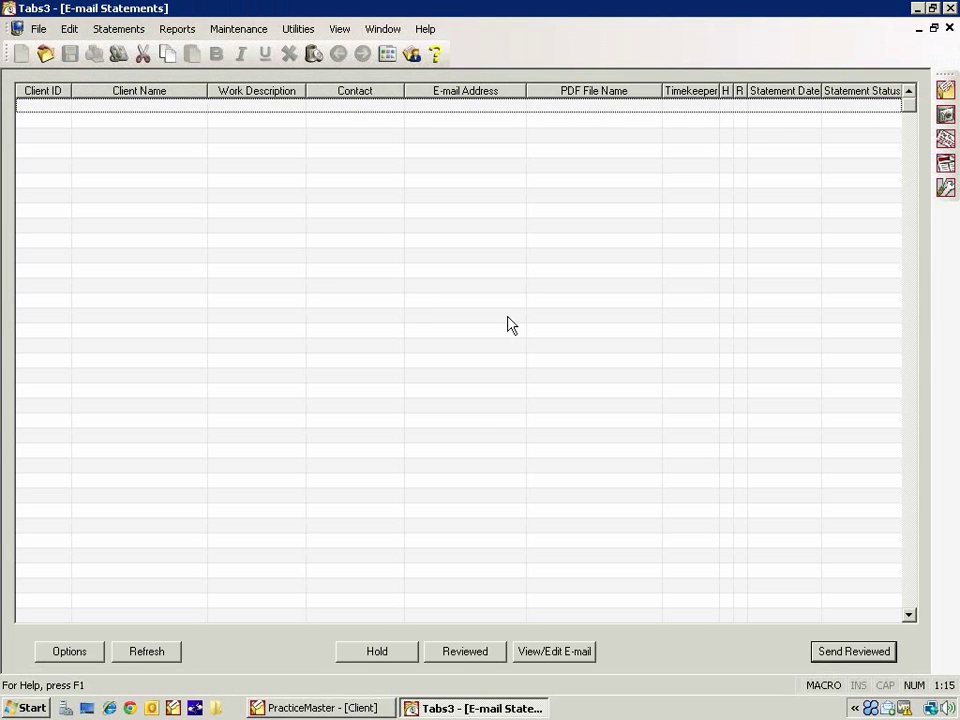
click(949, 29)
click(346, 117)
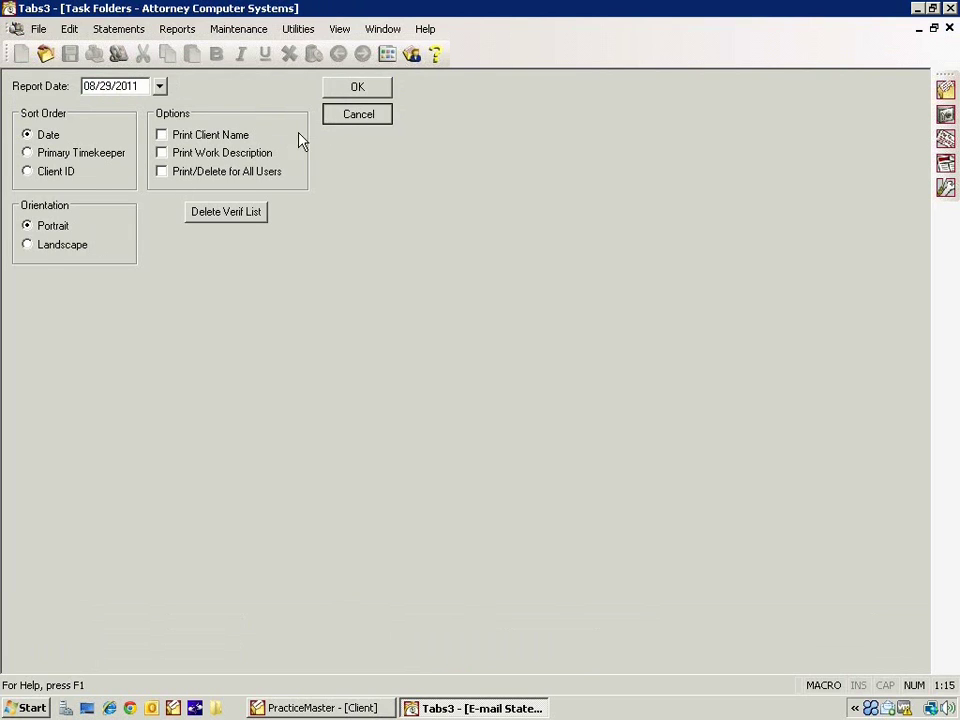
Generate a final statement for client 10001.00, starting at number 3690, and send it to print.
click(68, 172)
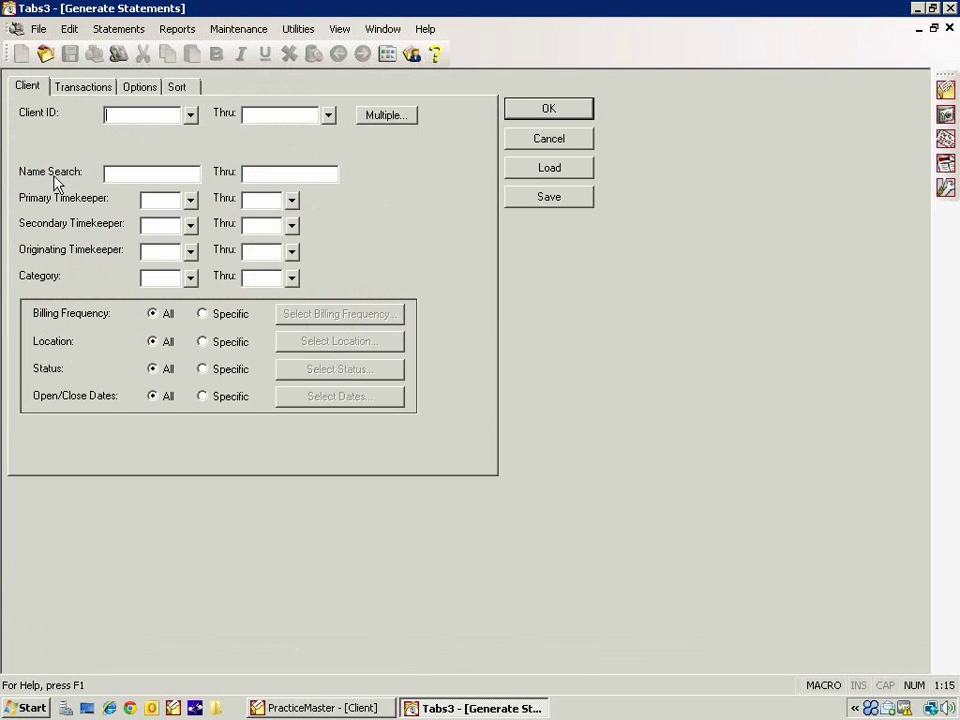
text(10001.00)
key(Tab)
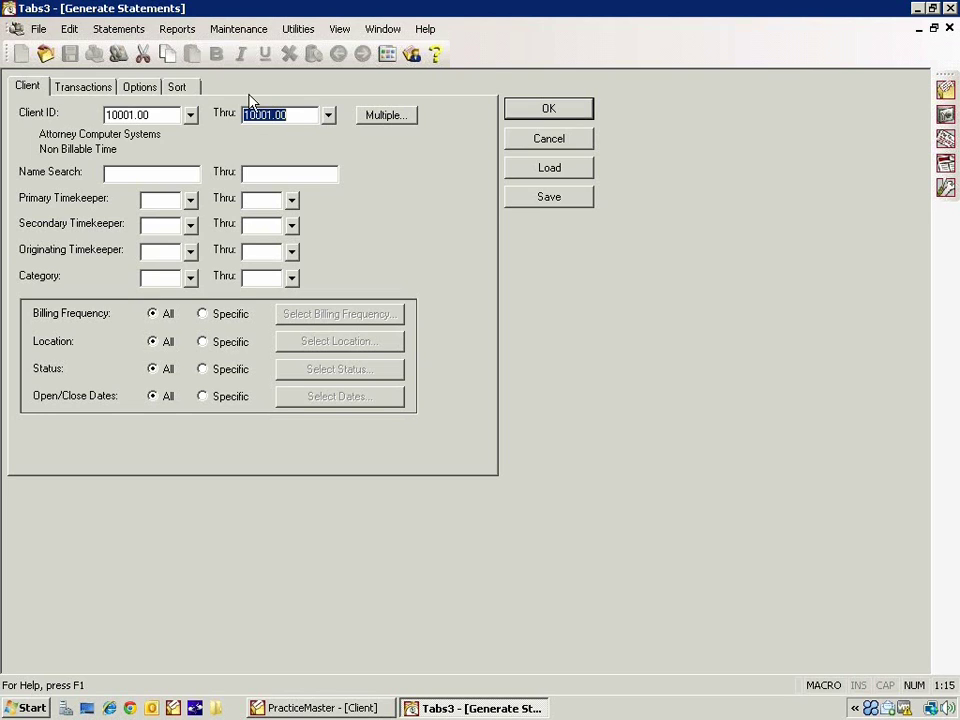
click(176, 88)
click(140, 88)
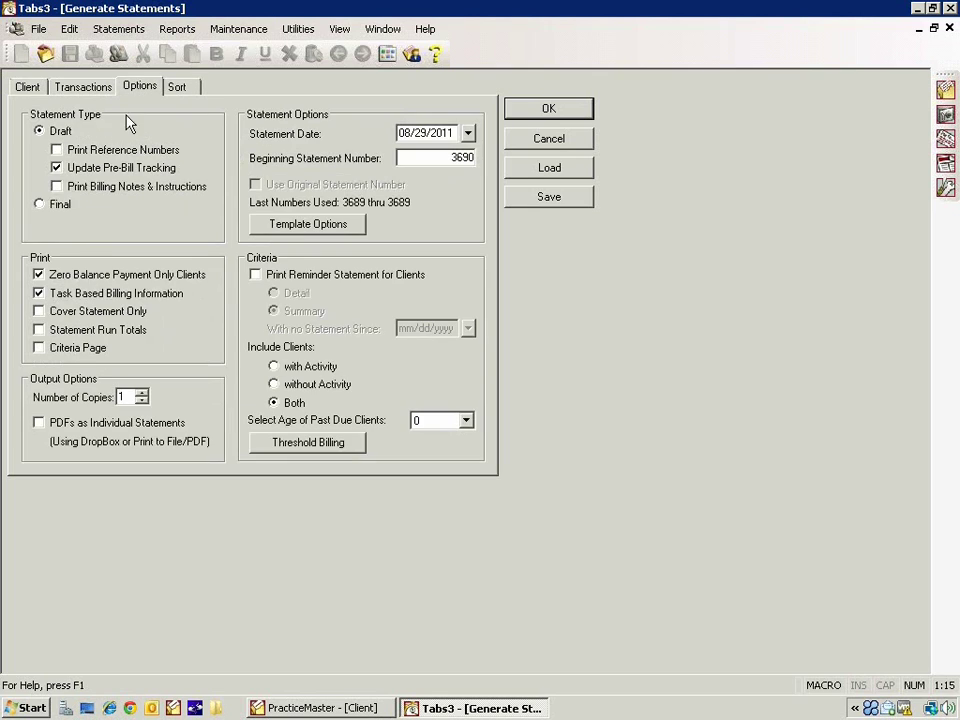
click(36, 204)
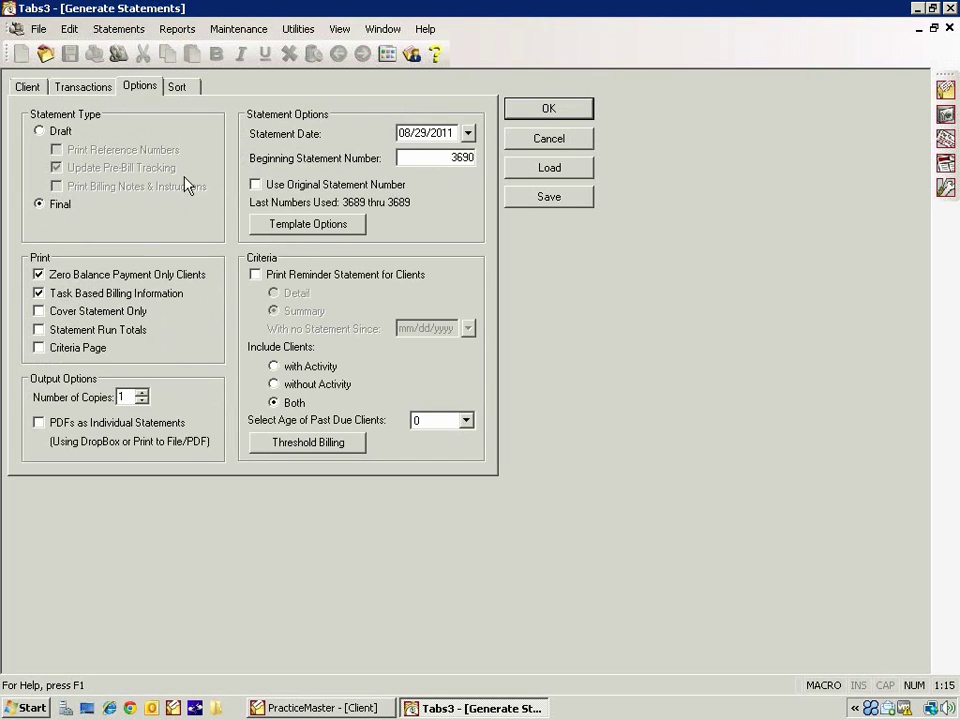
click(534, 116)
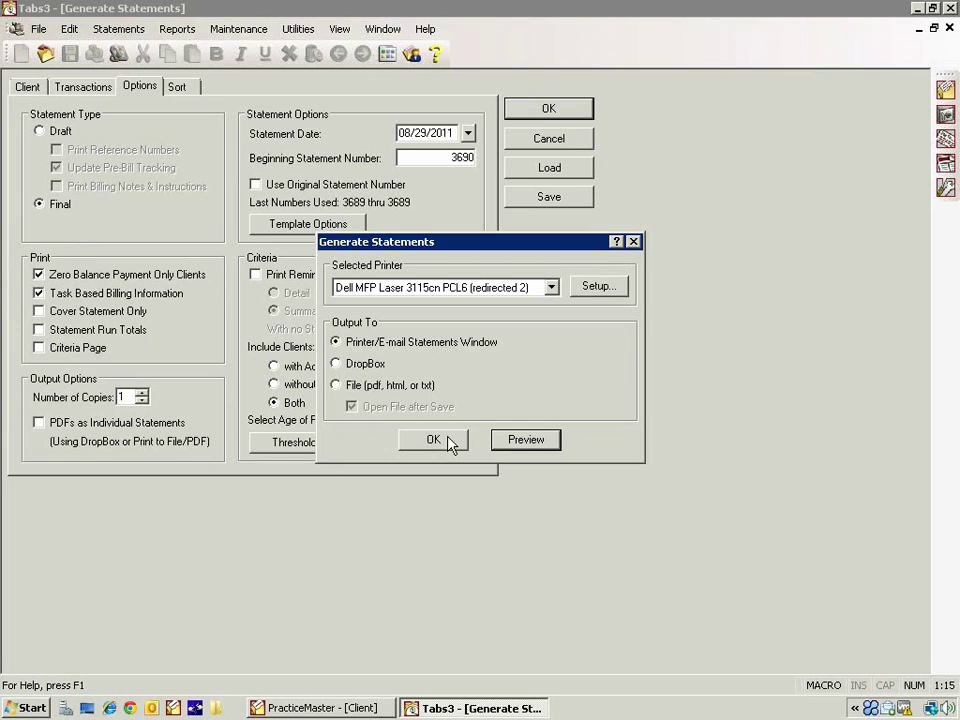
click(530, 443)
click(430, 442)
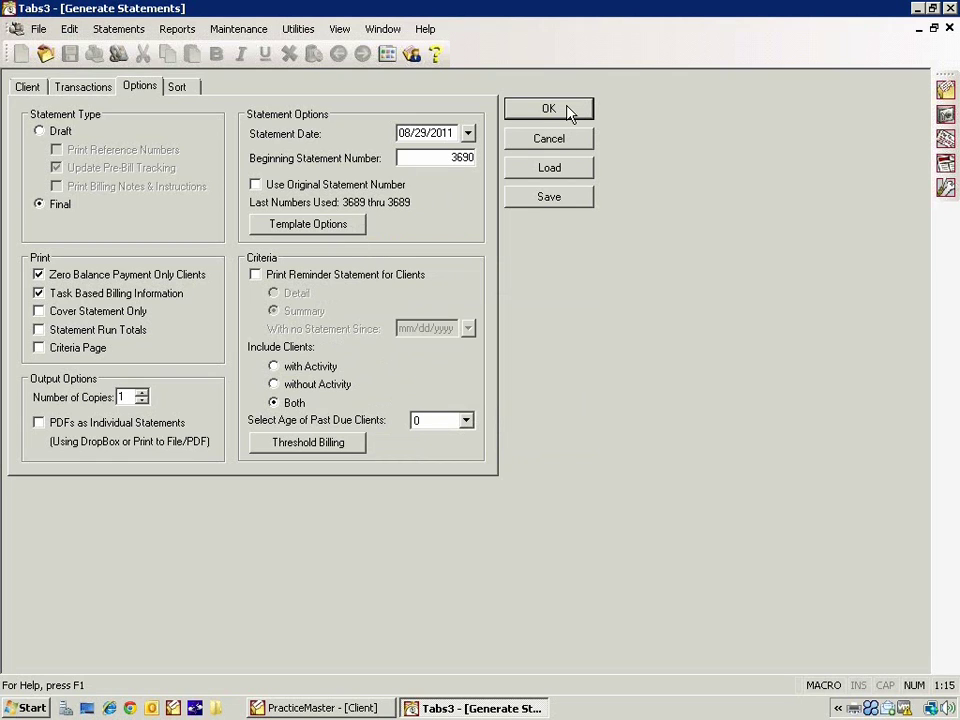
click(950, 28)
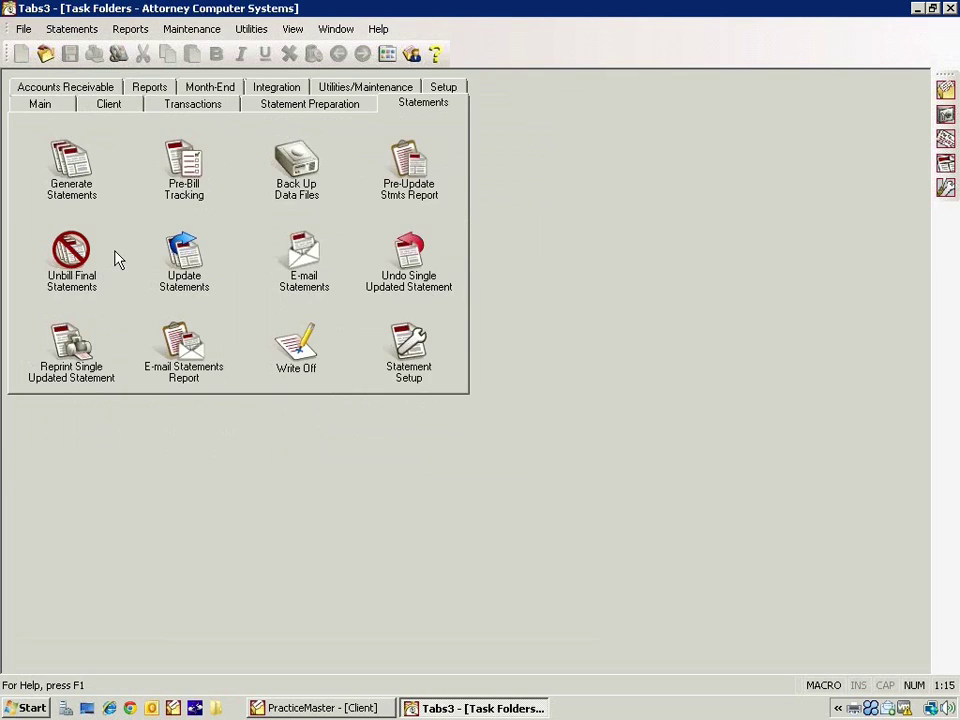
Open Client Manager and attempt to undo statement 3689, abandoning it after the final-statement warning.
click(108, 106)
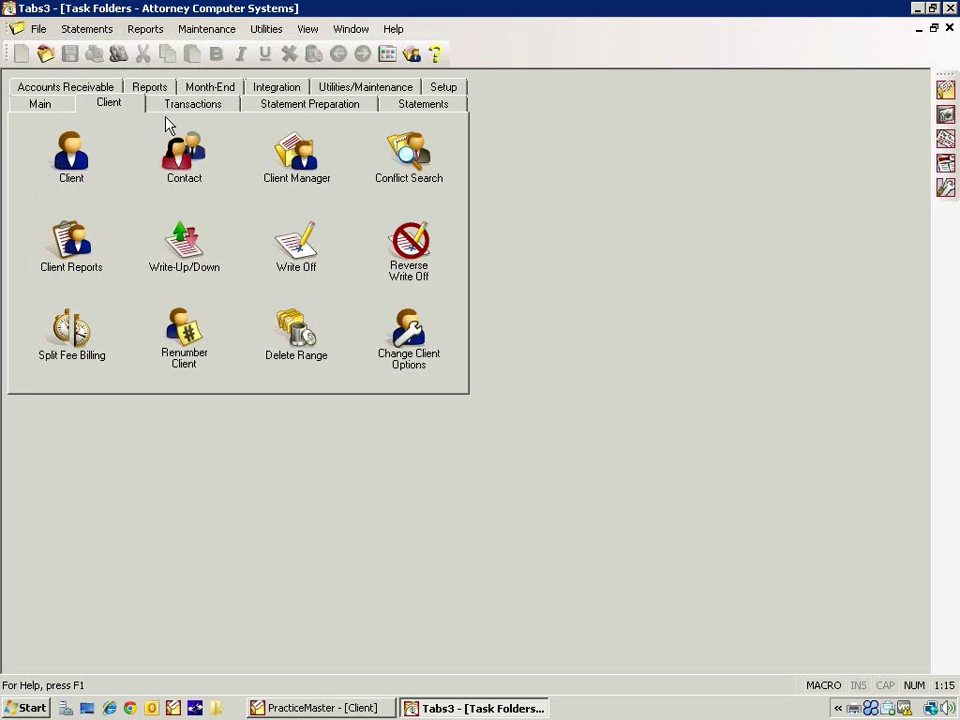
click(58, 104)
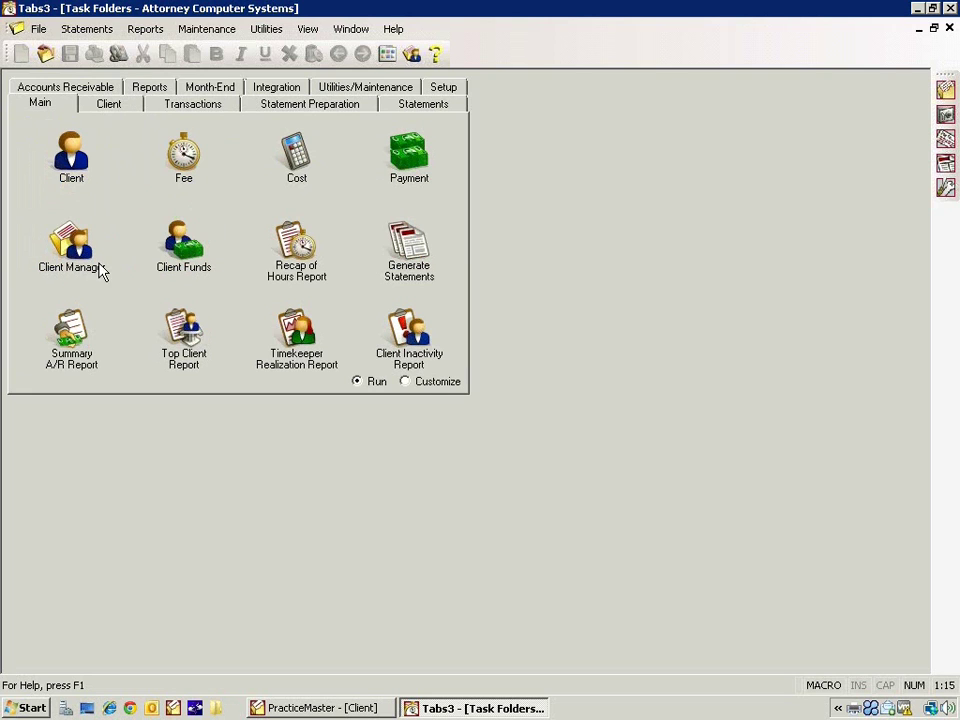
click(94, 268)
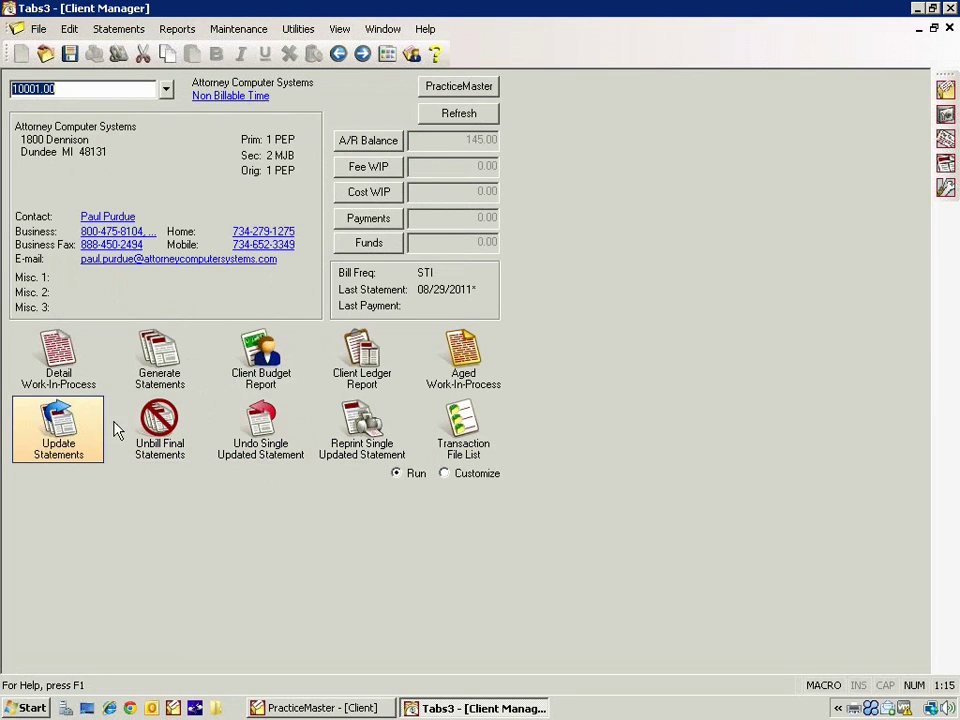
click(262, 428)
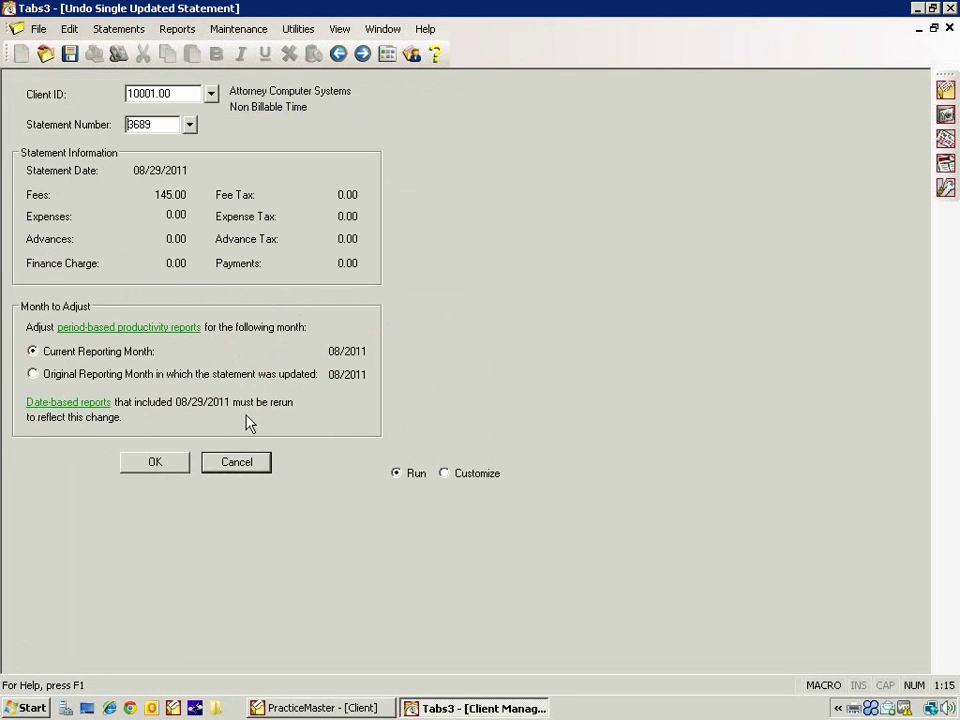
click(150, 465)
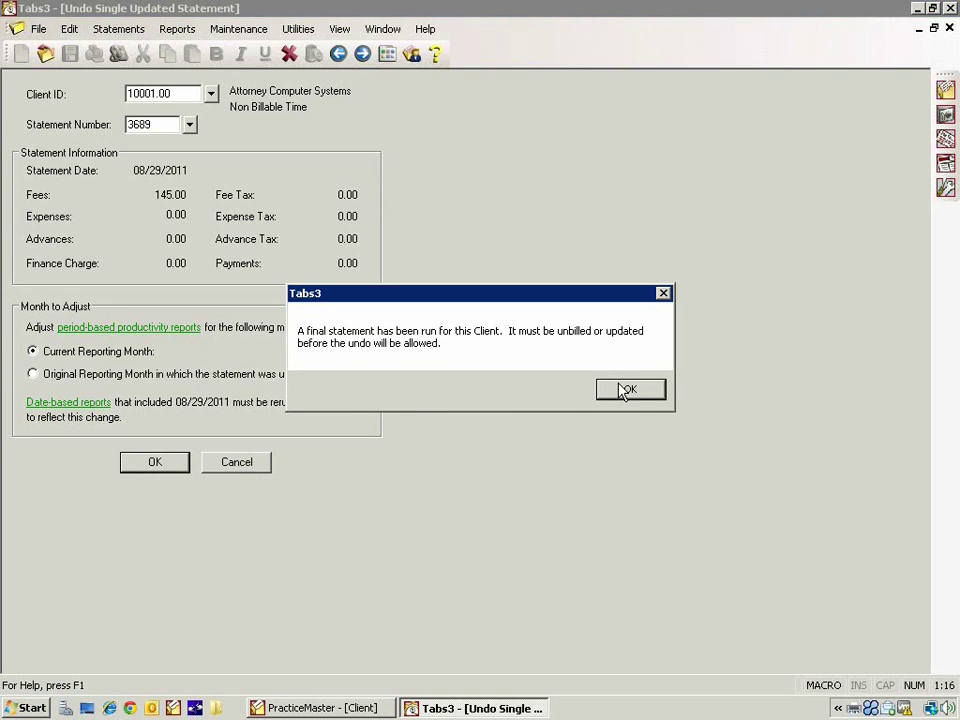
click(627, 390)
click(232, 464)
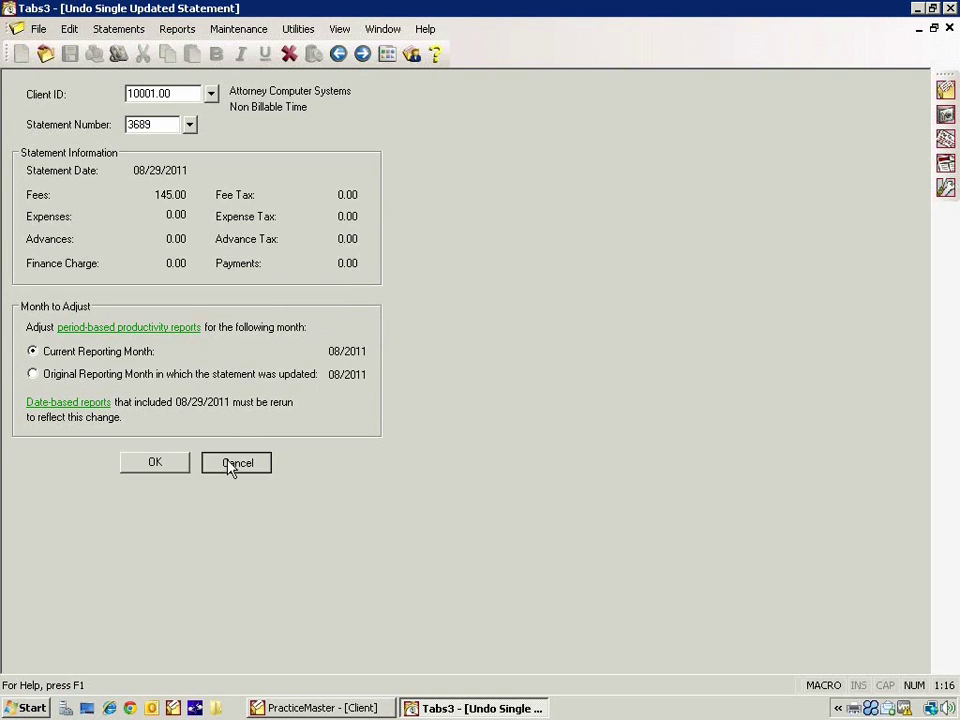
click(162, 150)
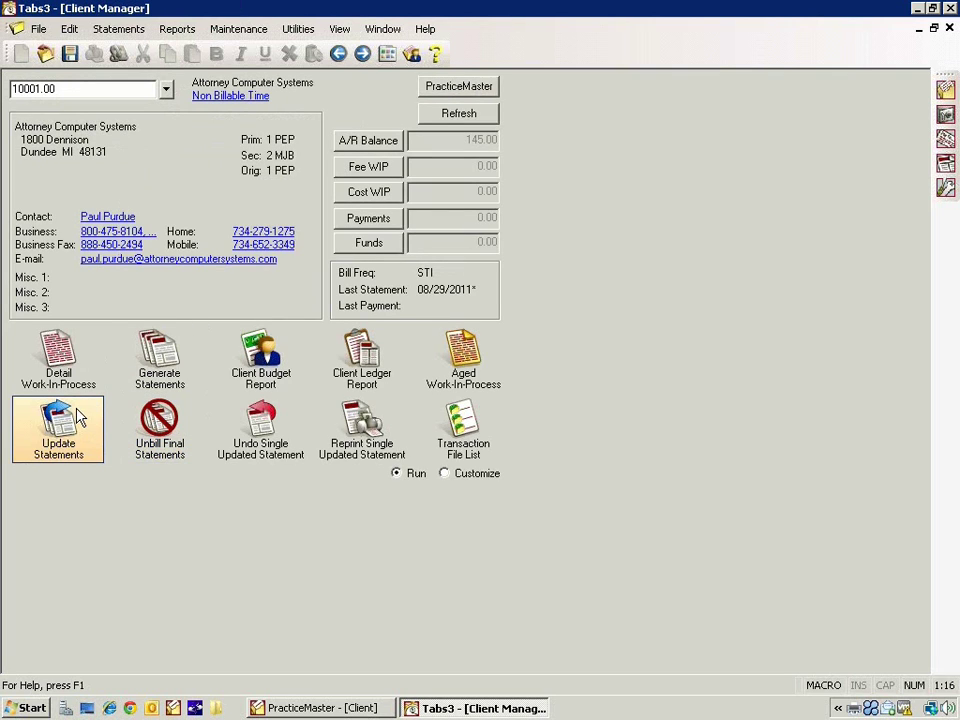
Unbill the client's final statement, confirming with Yes.
click(160, 428)
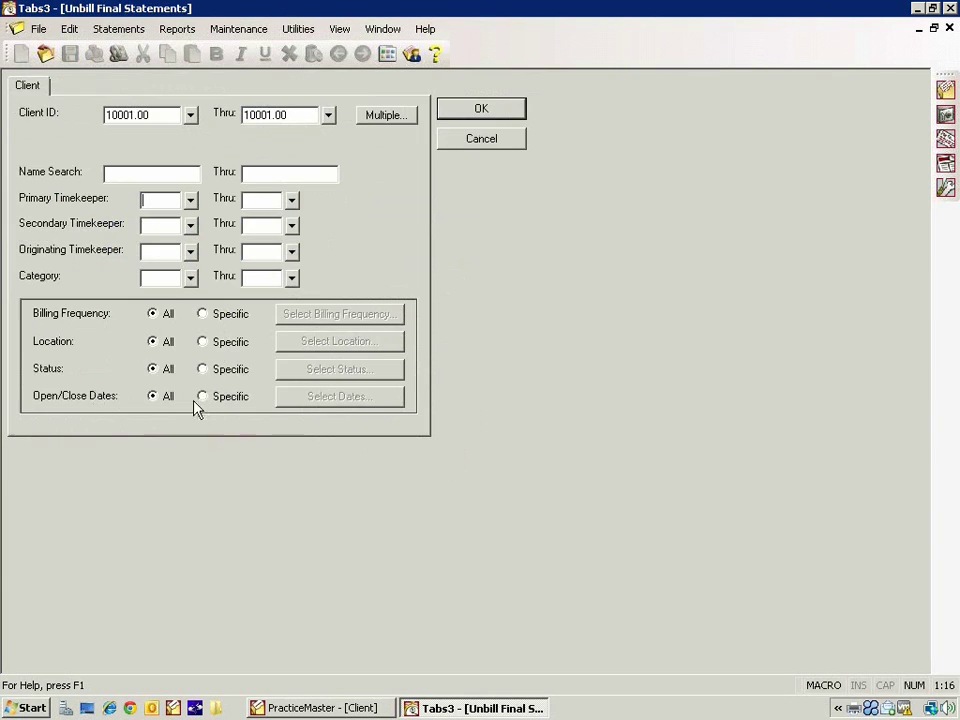
click(489, 114)
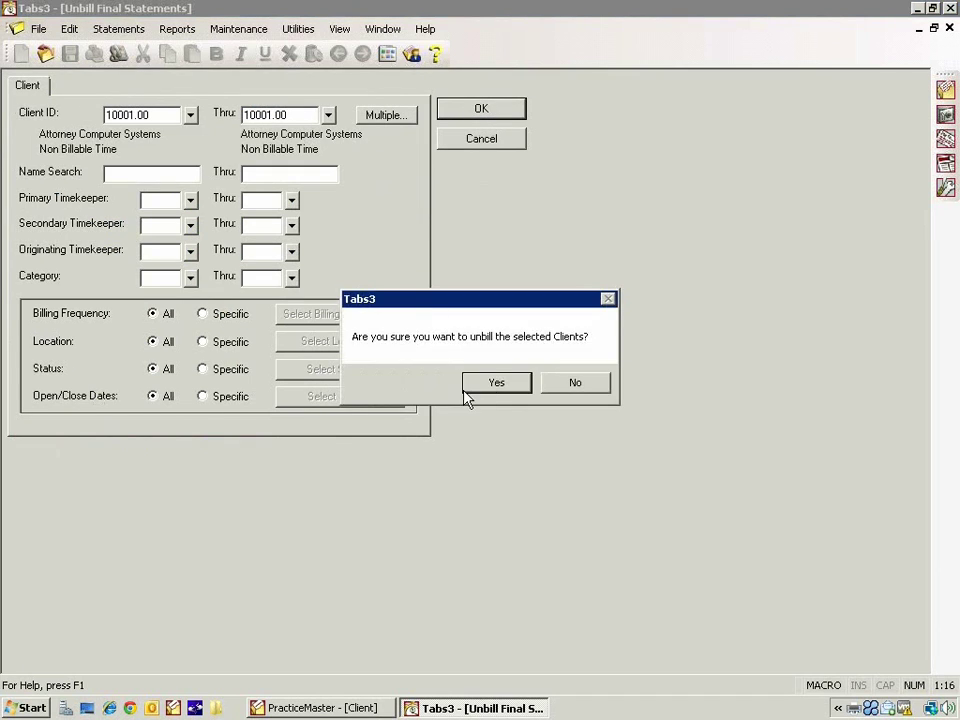
click(497, 384)
click(258, 326)
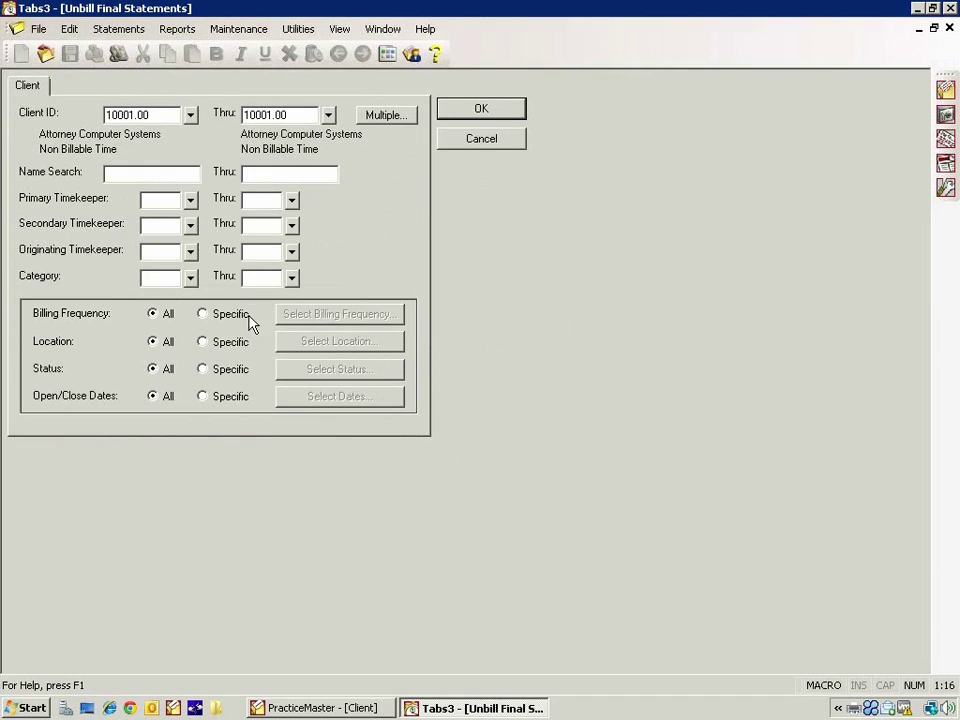
click(489, 150)
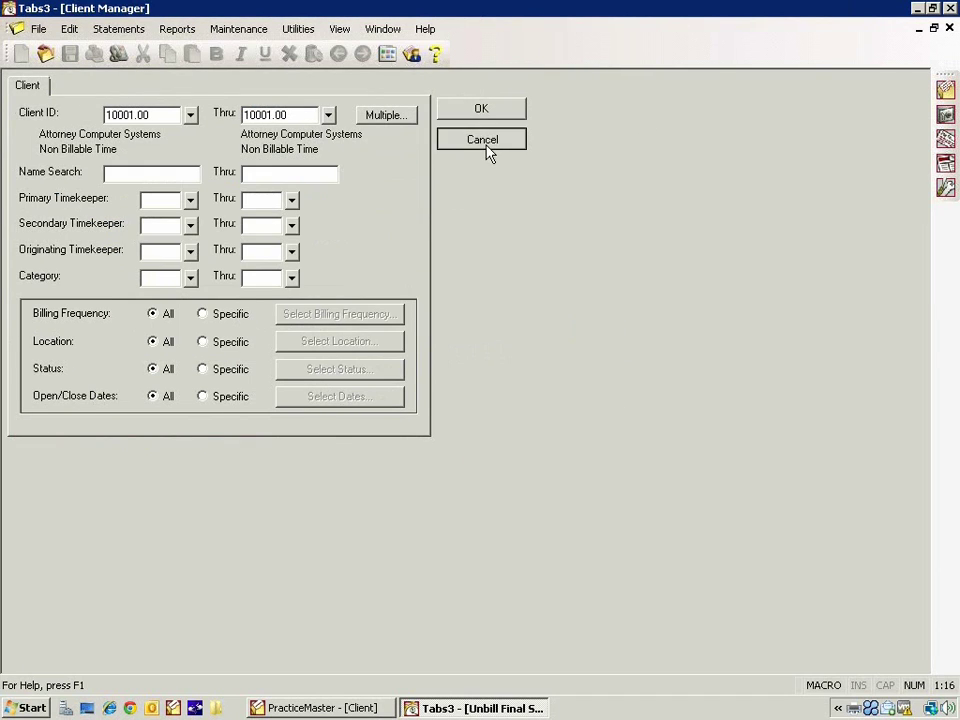
Undo updated statement 3689 for client 10001.00, leaving 145.00 in Fee WIP.
click(250, 443)
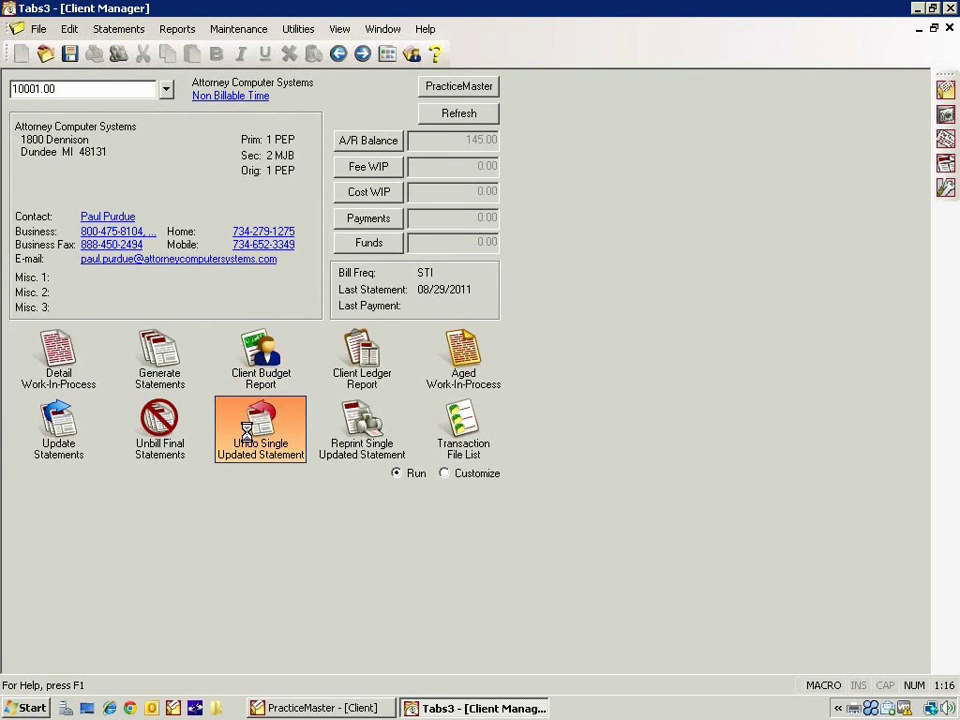
click(176, 466)
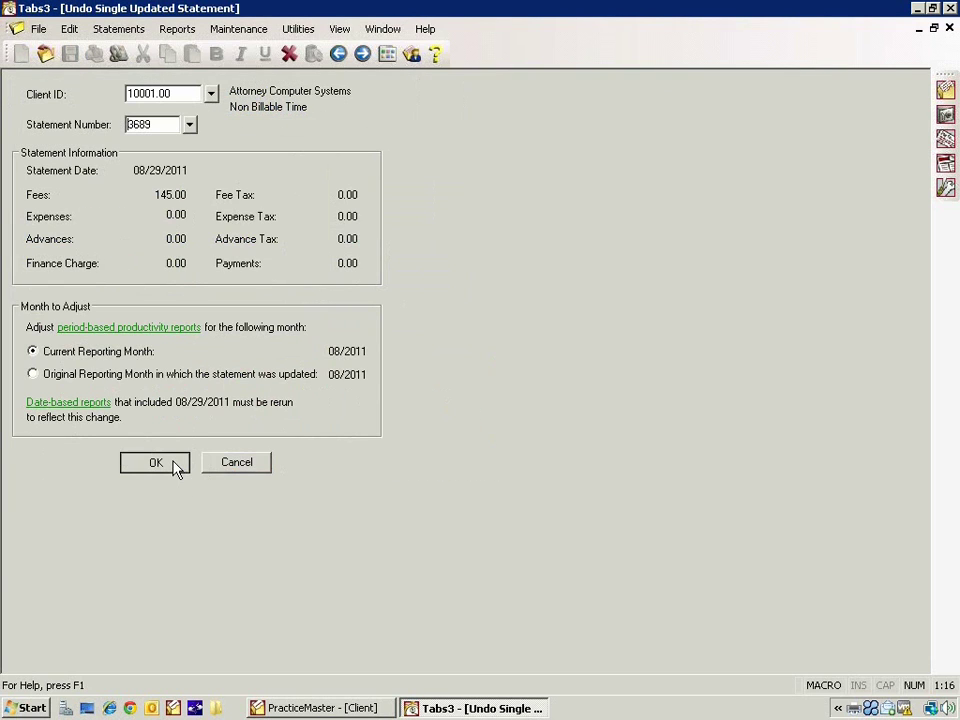
click(474, 438)
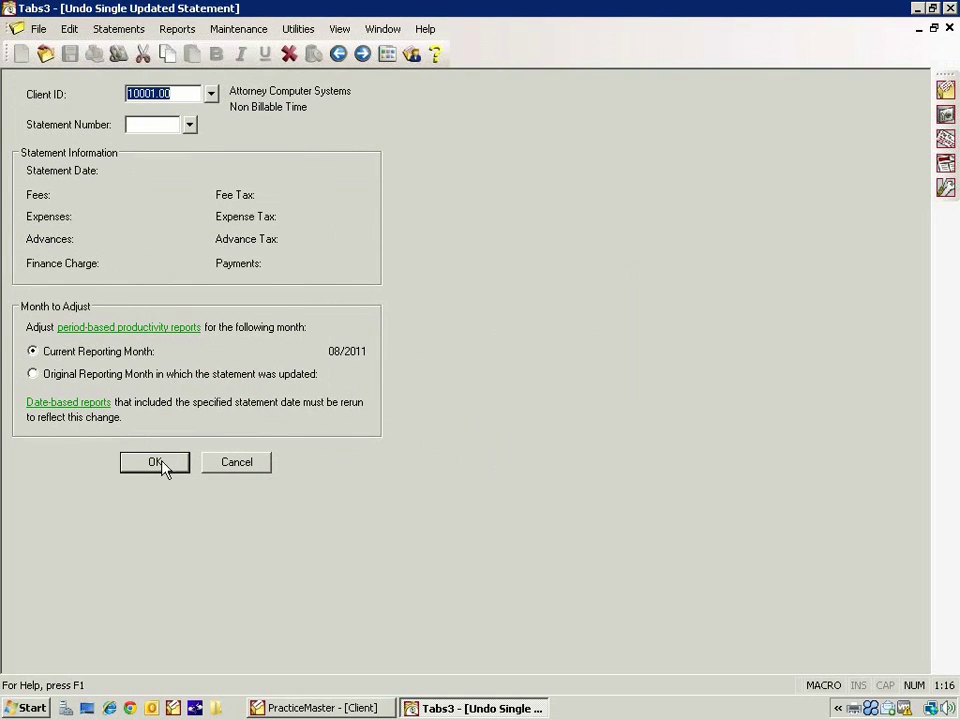
click(242, 461)
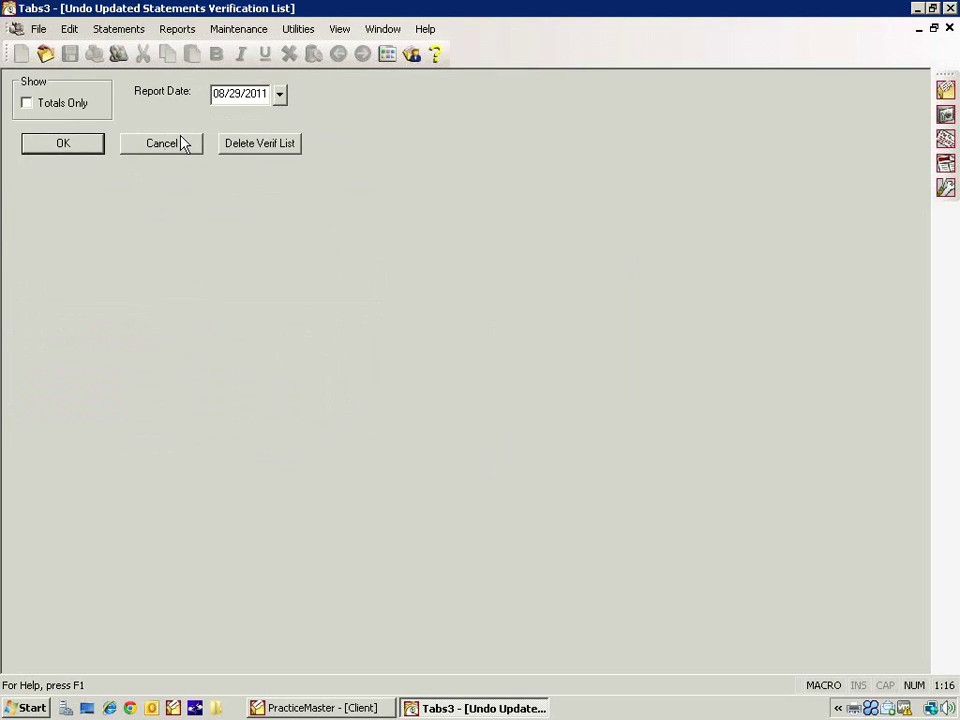
click(180, 144)
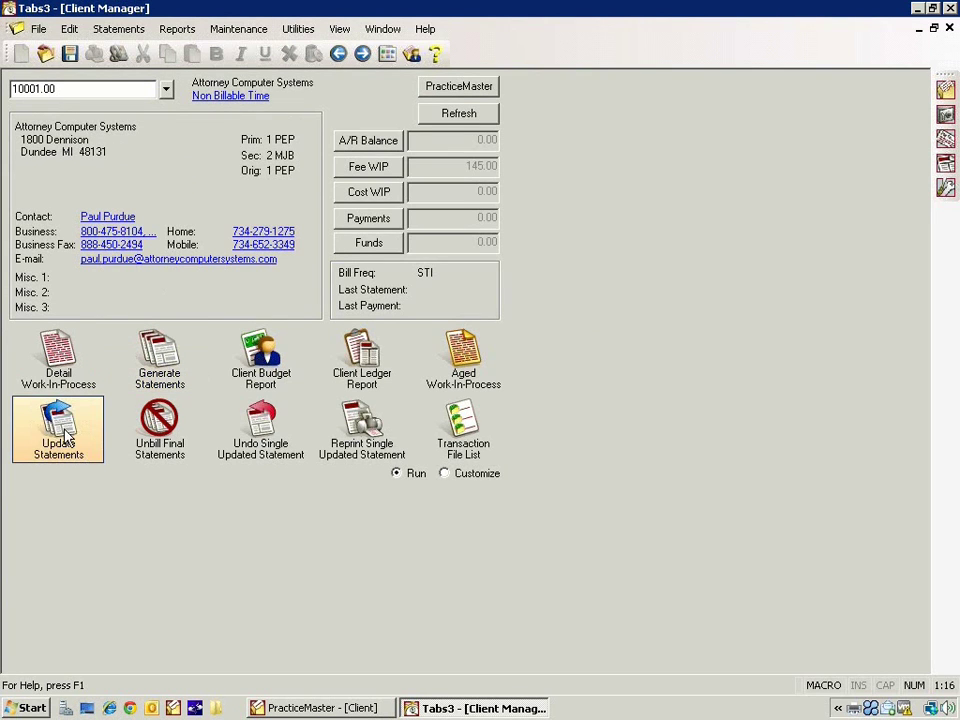
Generate a final statement for client 10001.00 and print it.
right_click(155, 368)
click(195, 494)
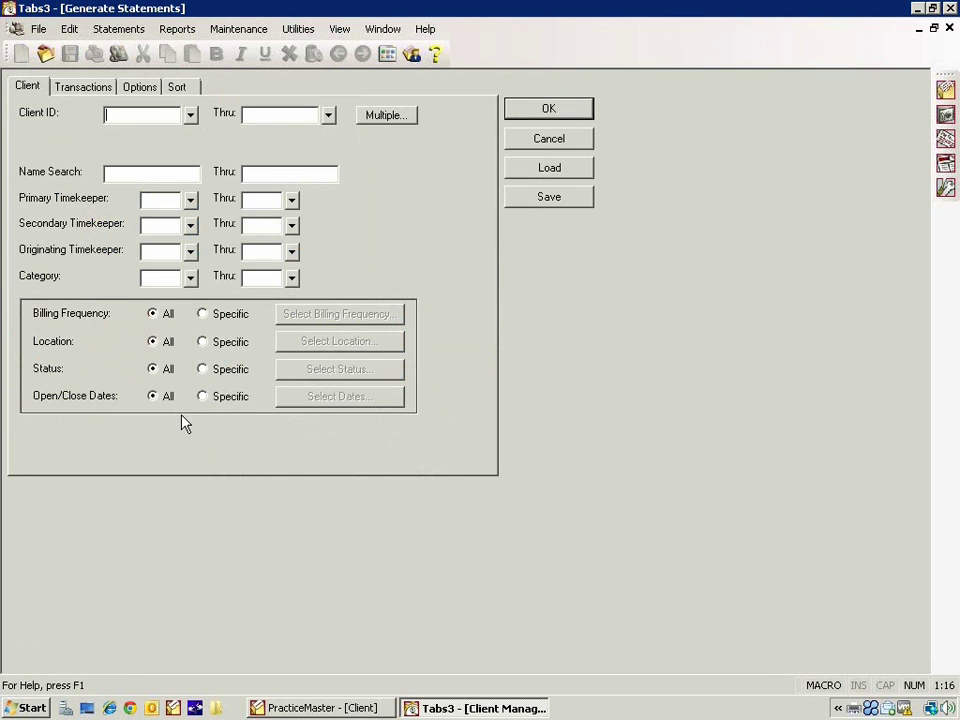
text(100)
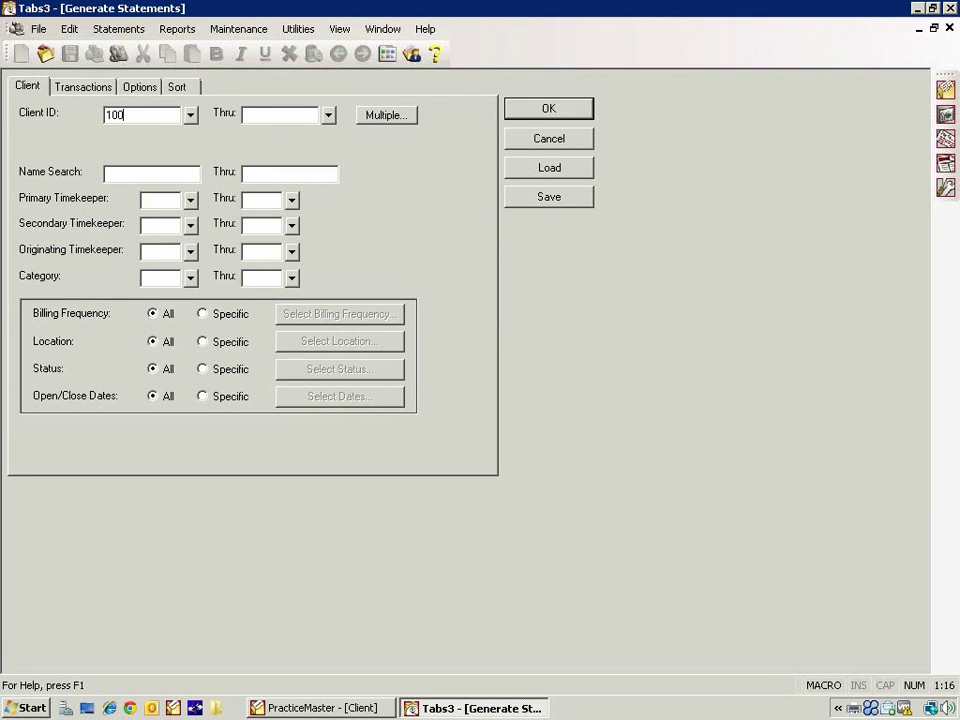
text(01.00)
key(Tab)
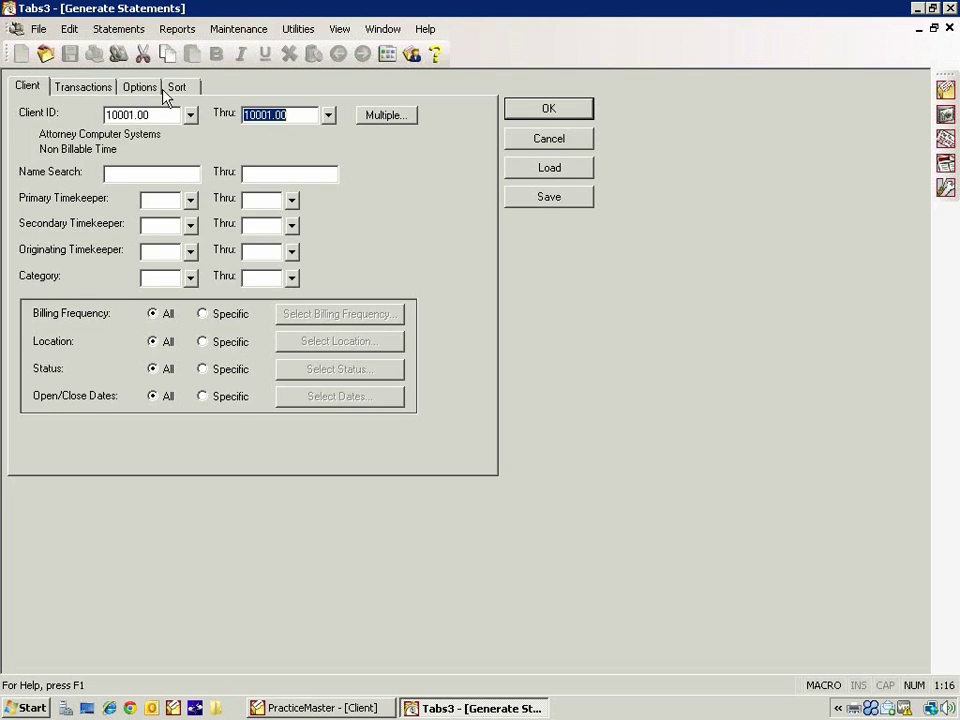
click(150, 88)
click(40, 205)
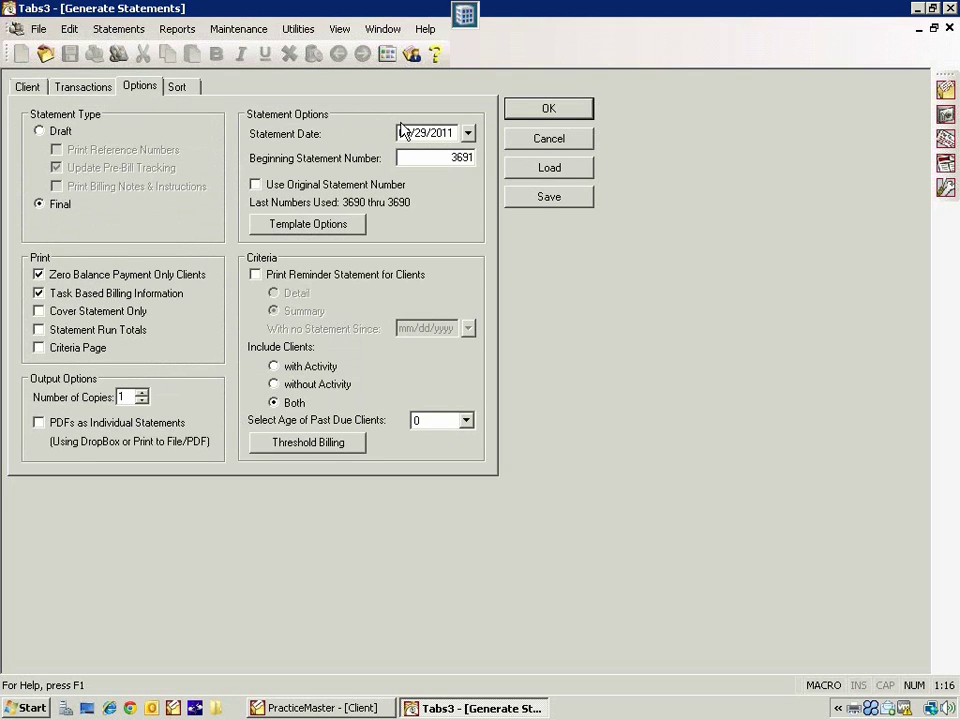
click(521, 112)
click(432, 441)
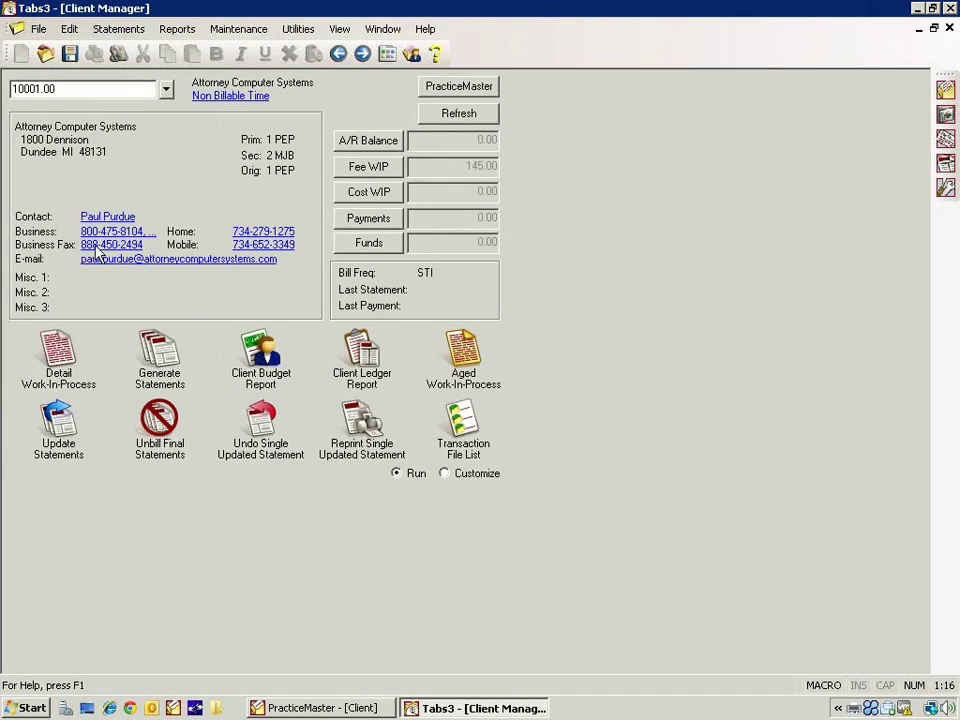
Update the newly generated statement, giving A/R Balance 145.00 and last statement 08/29/2011.
click(58, 420)
click(139, 252)
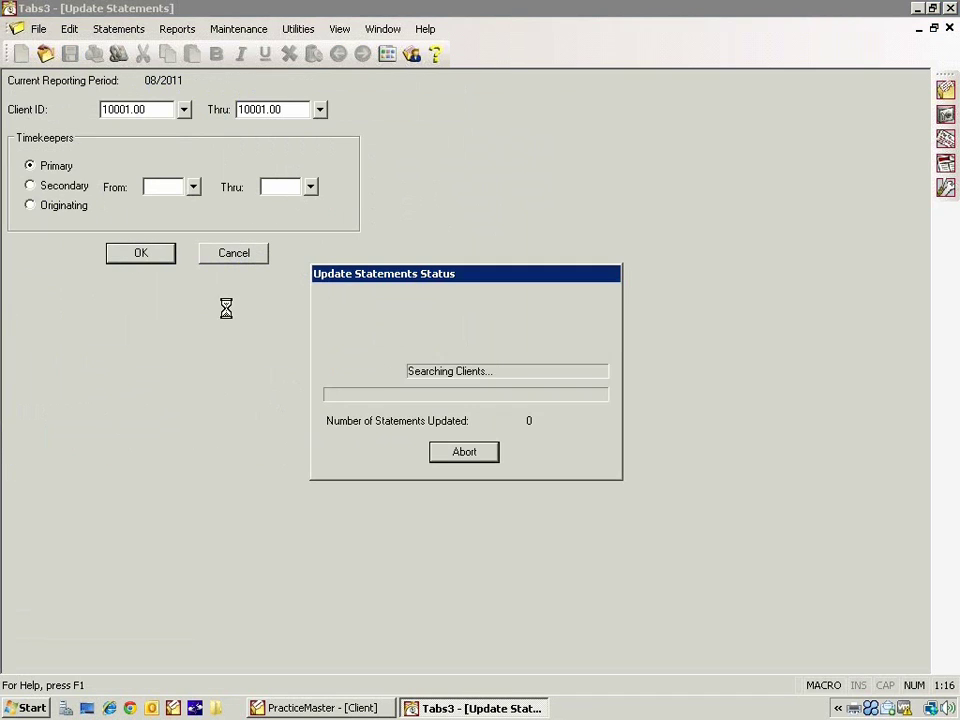
click(462, 453)
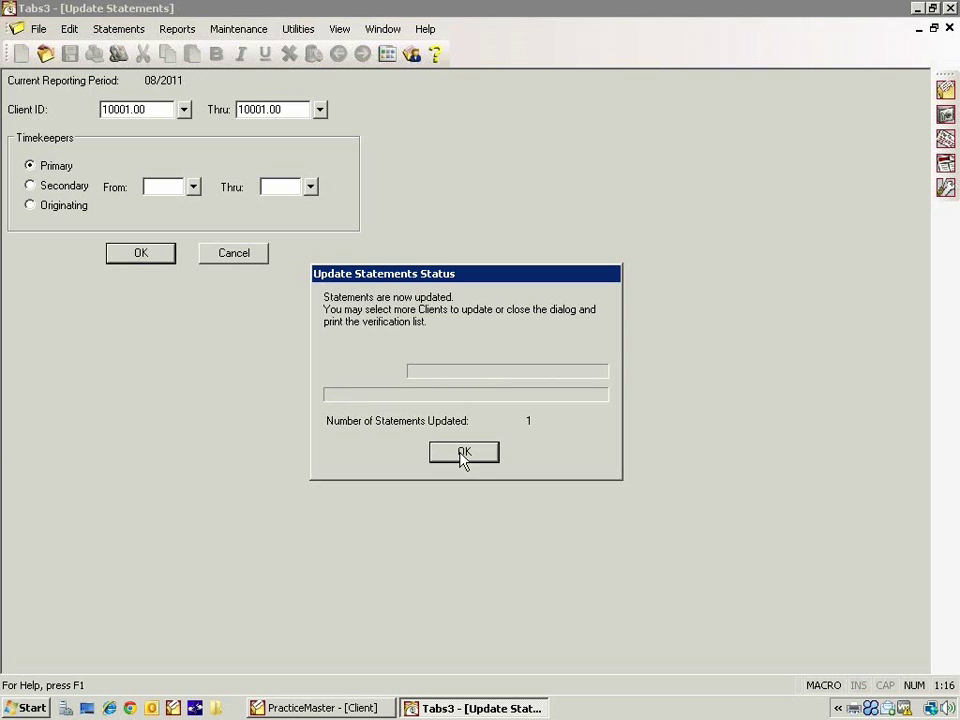
click(949, 29)
click(200, 150)
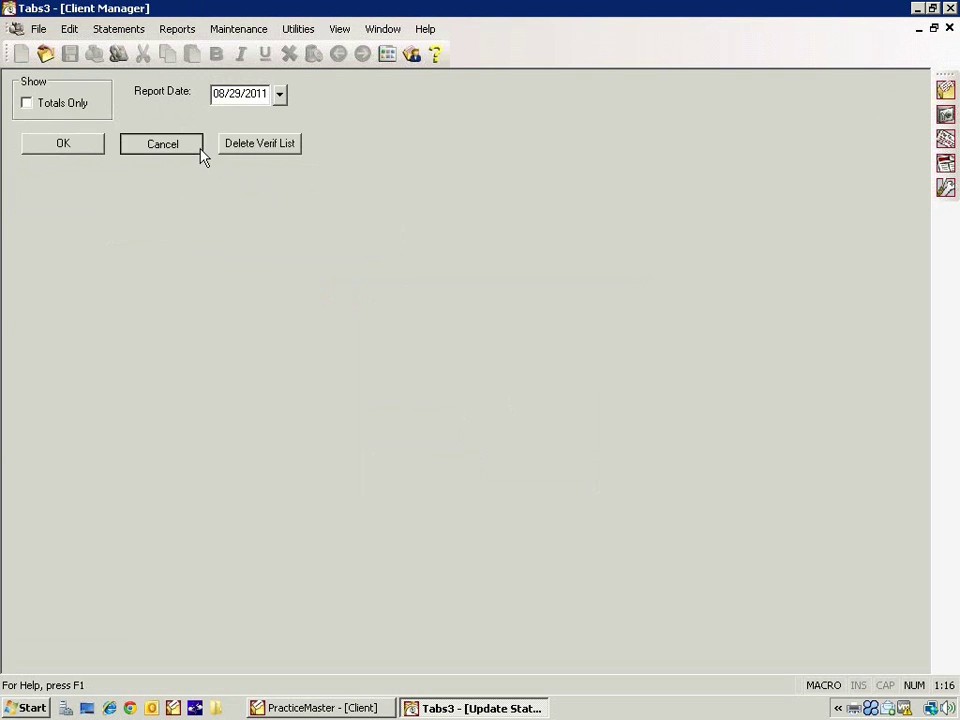
Close Client Manager, check then close the E-mail Statements list, and return to Main tasks.
click(949, 28)
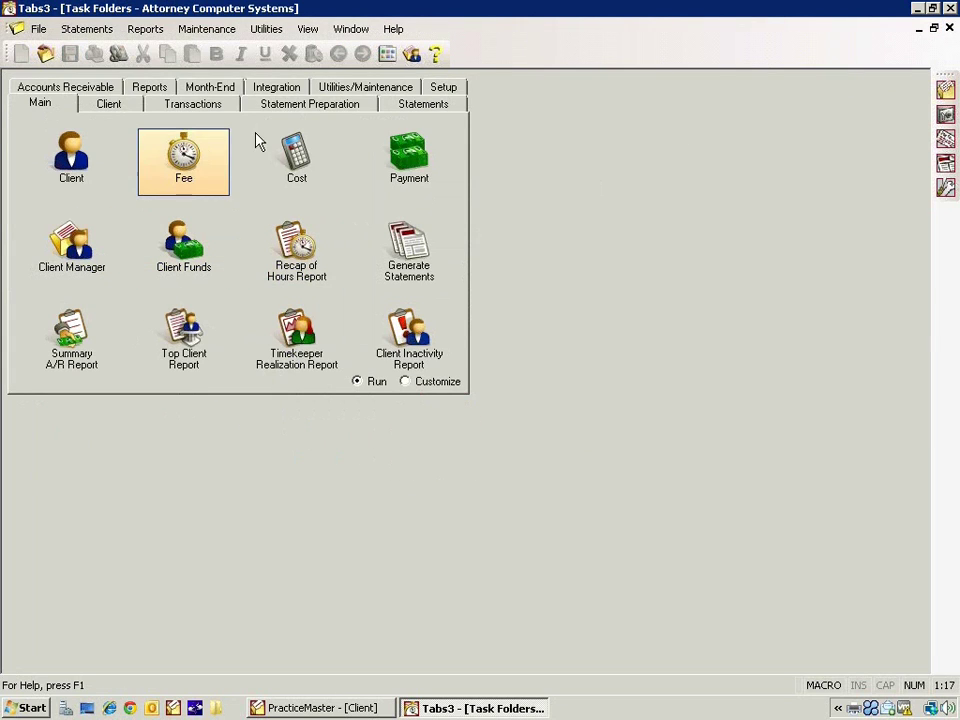
click(410, 103)
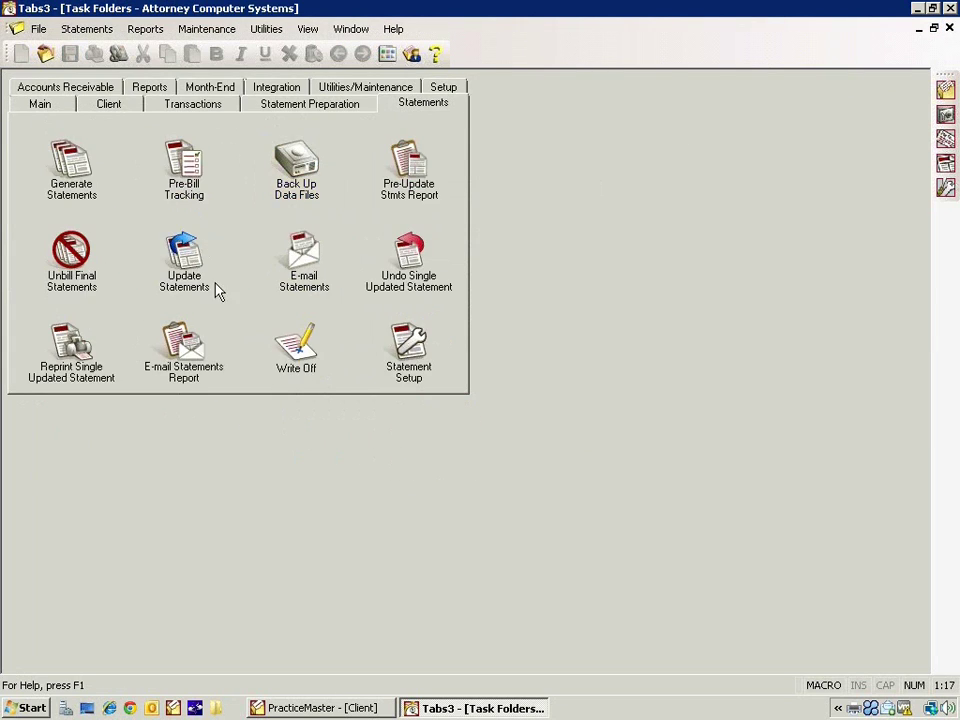
click(302, 265)
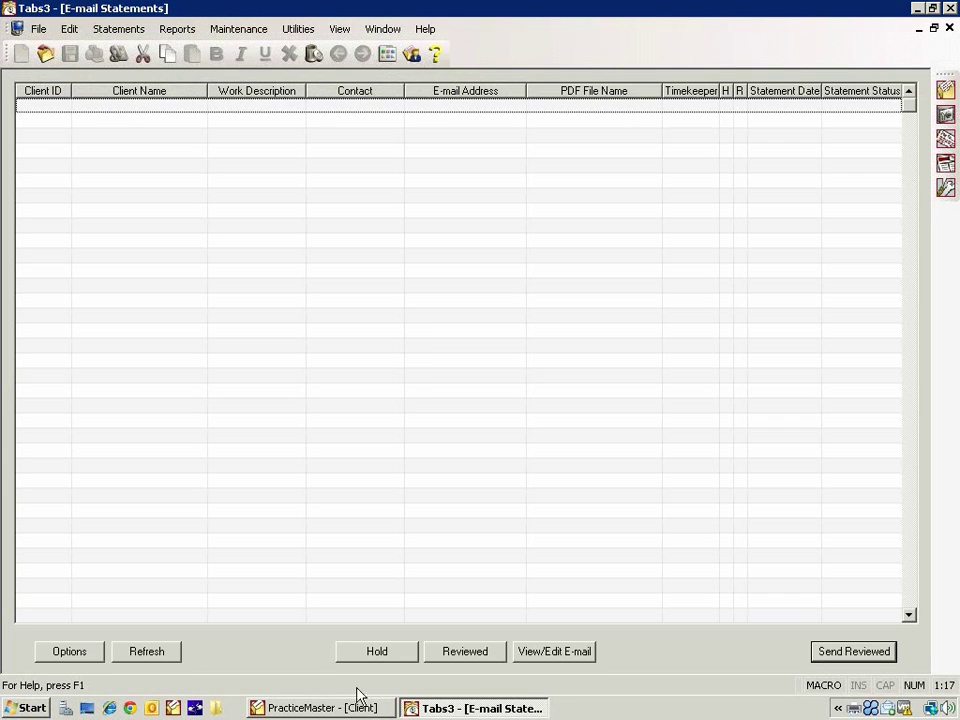
click(949, 28)
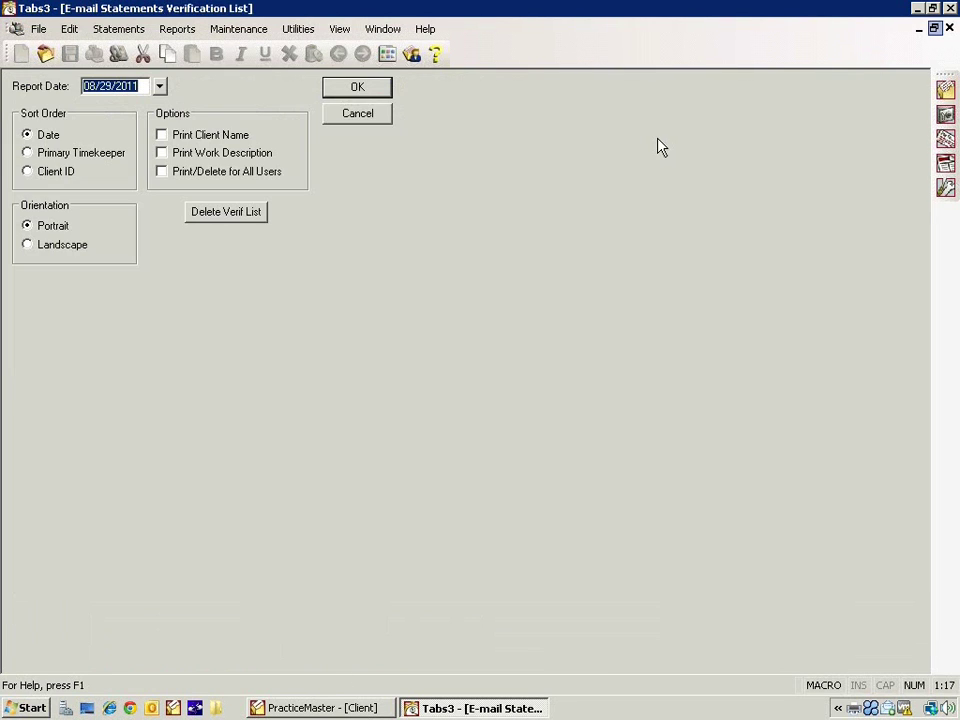
click(335, 115)
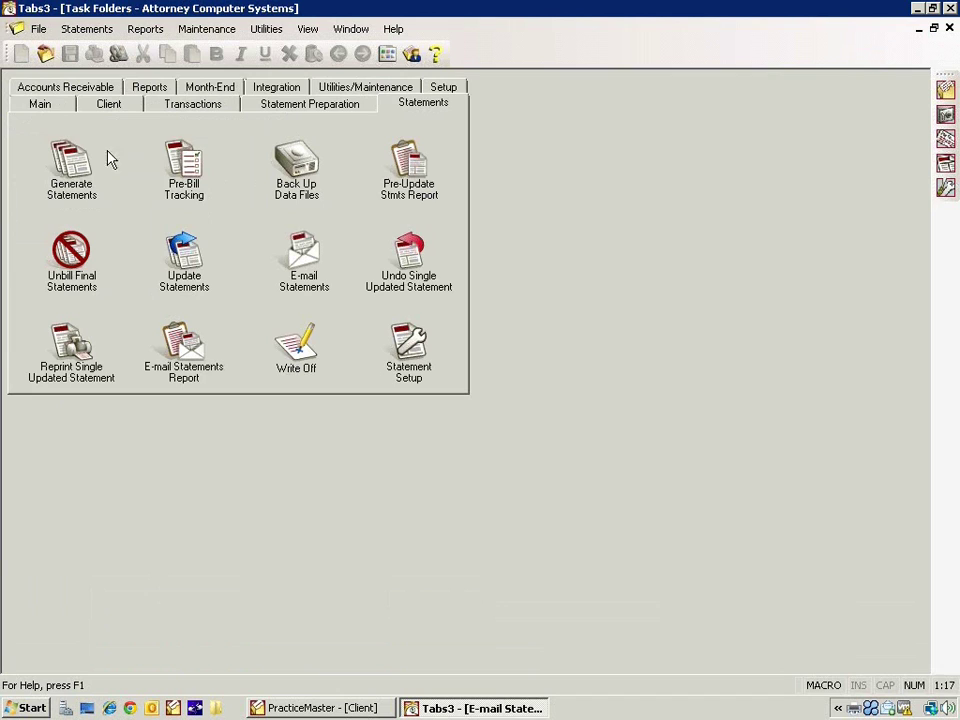
click(52, 106)
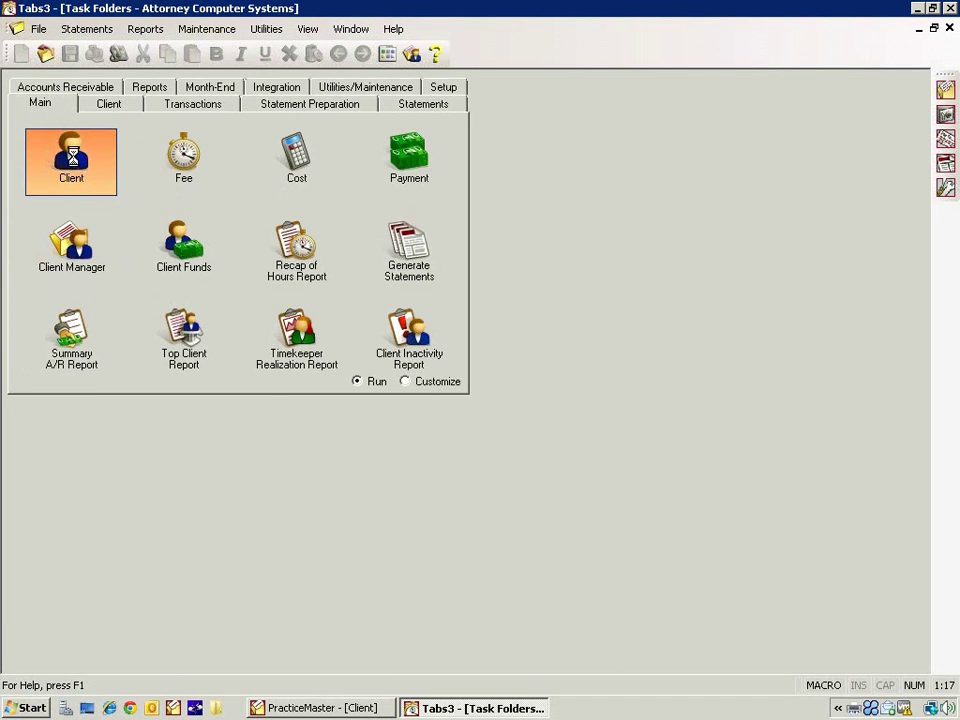
Turn on E-mail Statement for client 10001.00's default Bill To address, save, and close.
click(56, 124)
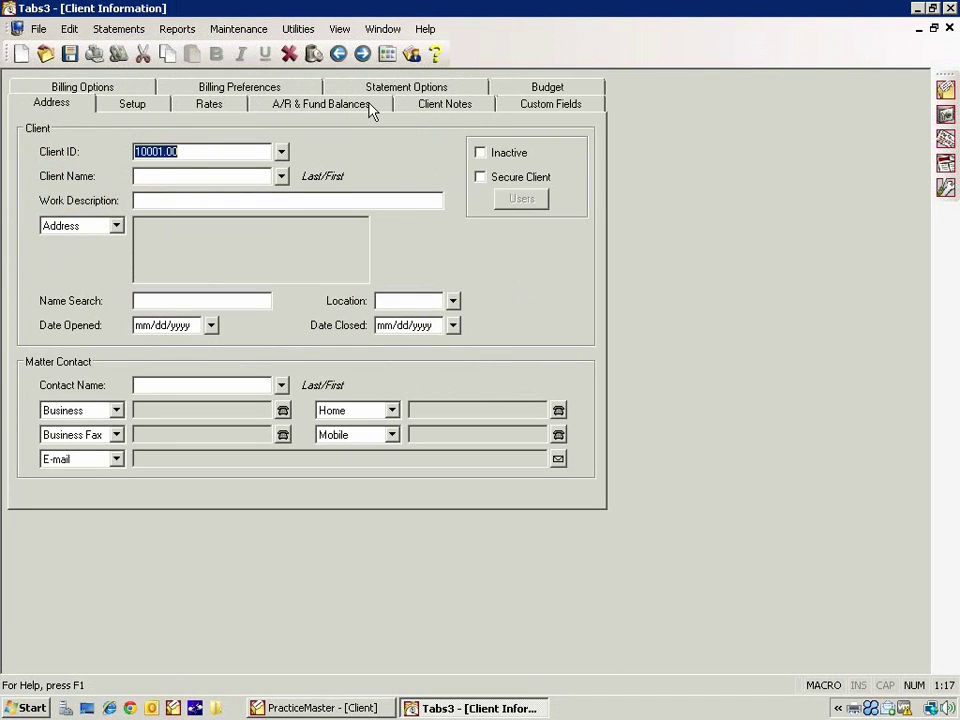
click(390, 92)
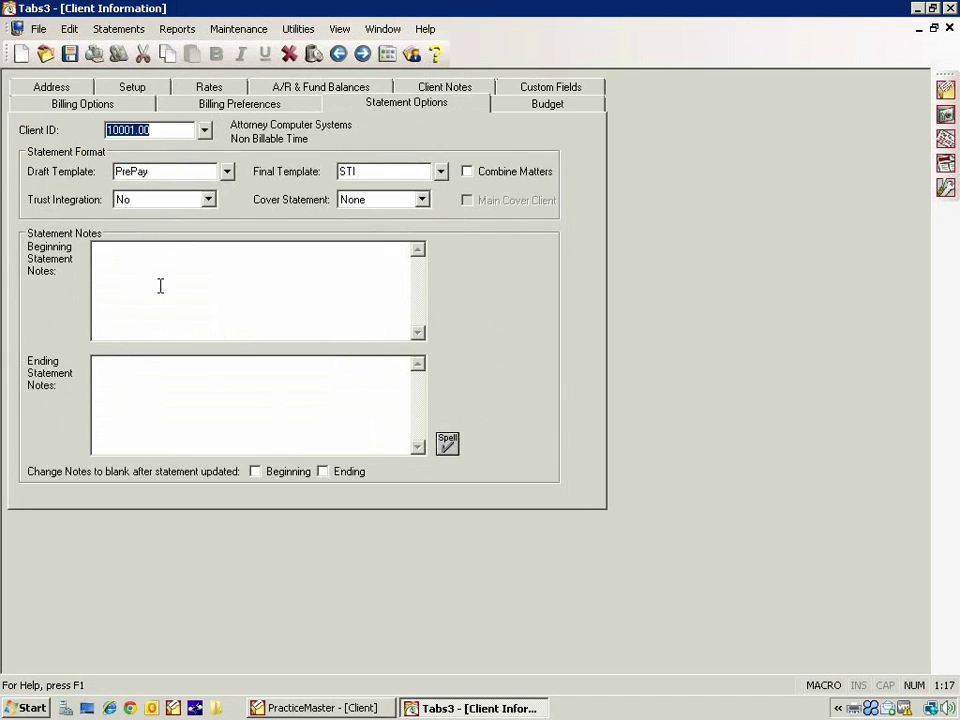
click(285, 107)
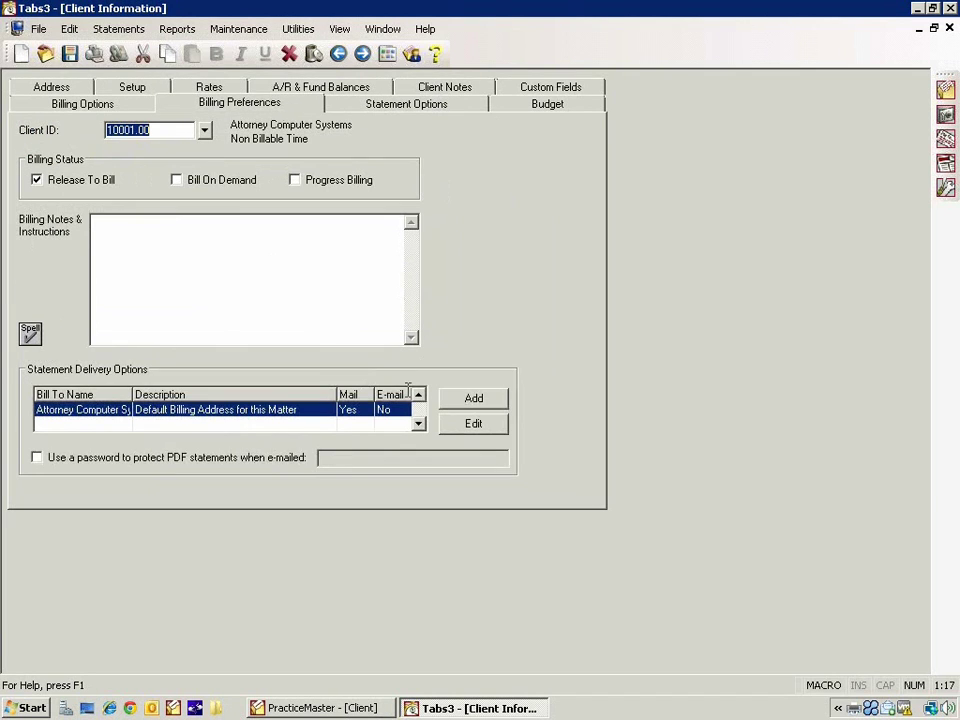
click(461, 426)
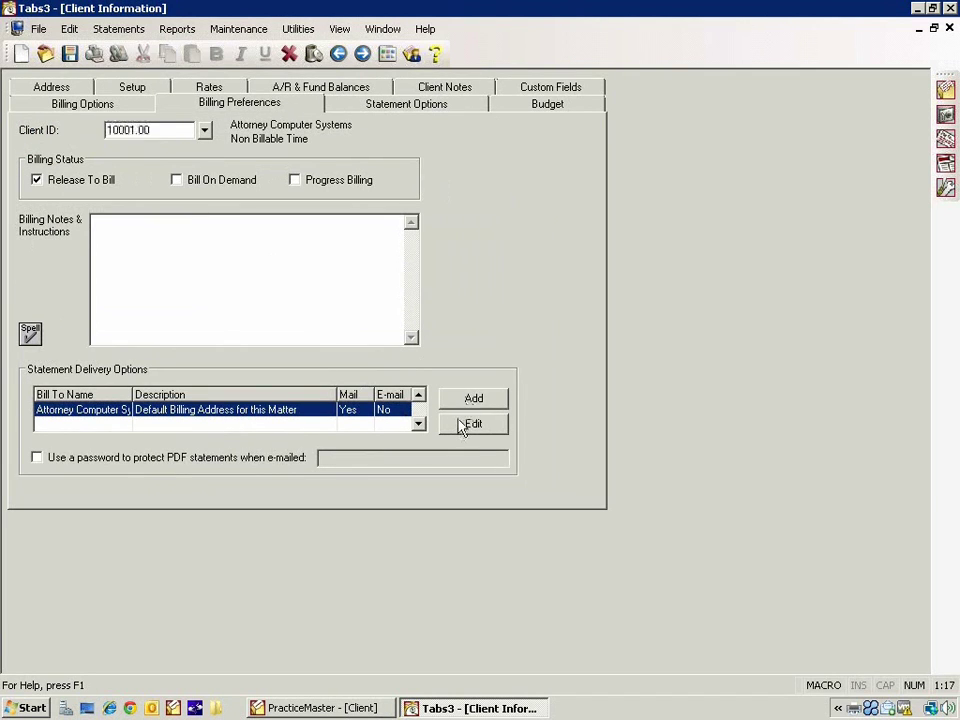
click(291, 238)
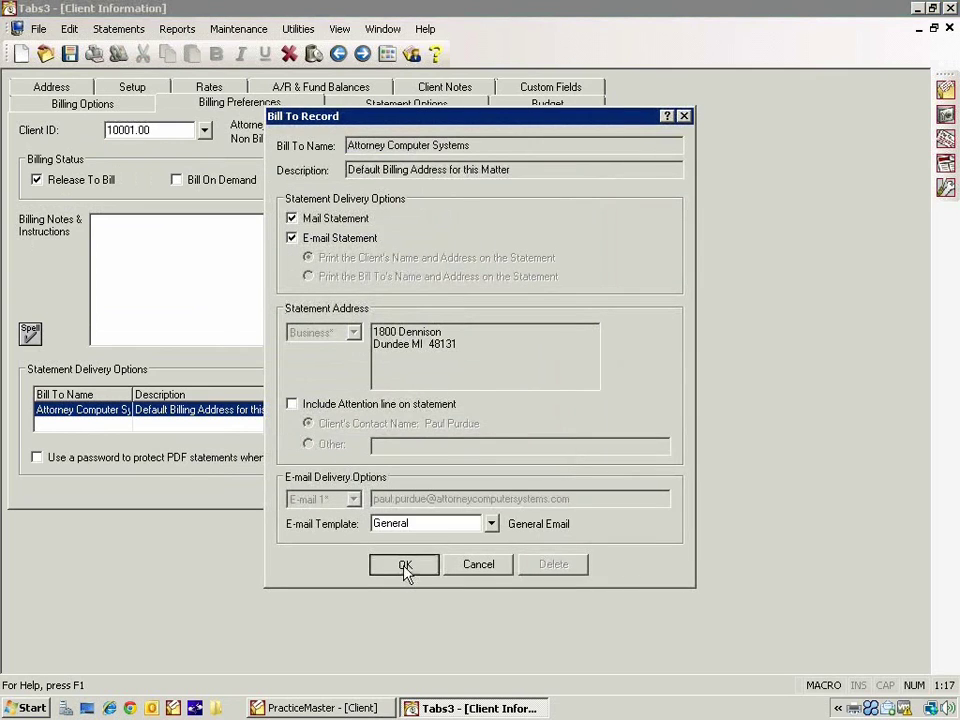
click(404, 566)
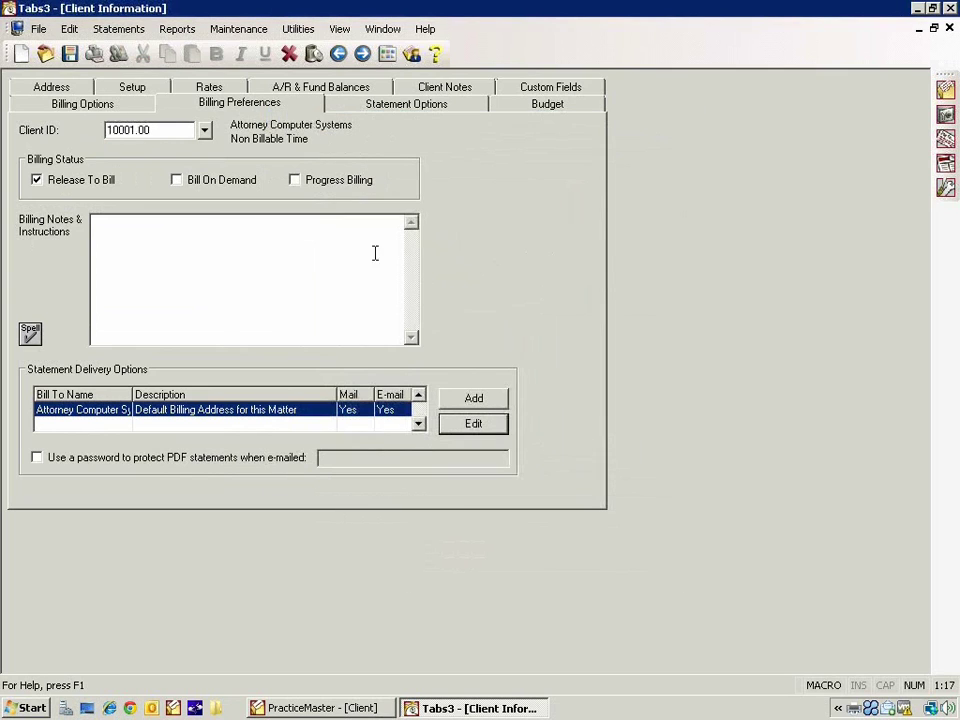
click(69, 53)
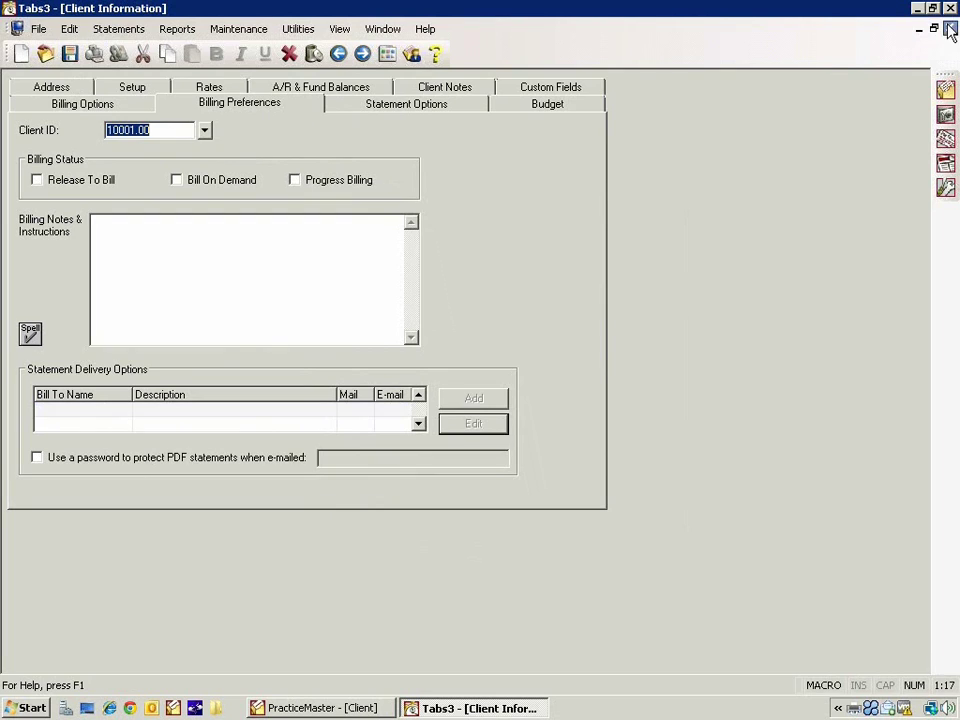
key(Escape)
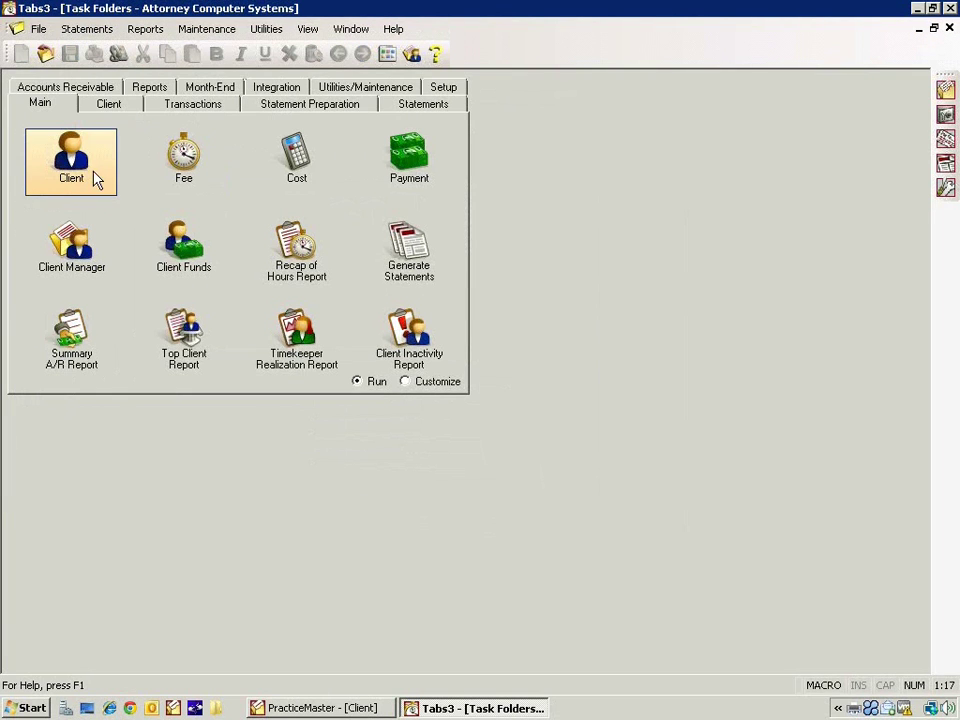
Undo updated statement 3691 for client 10001.00, skipping the verification list printout.
click(96, 260)
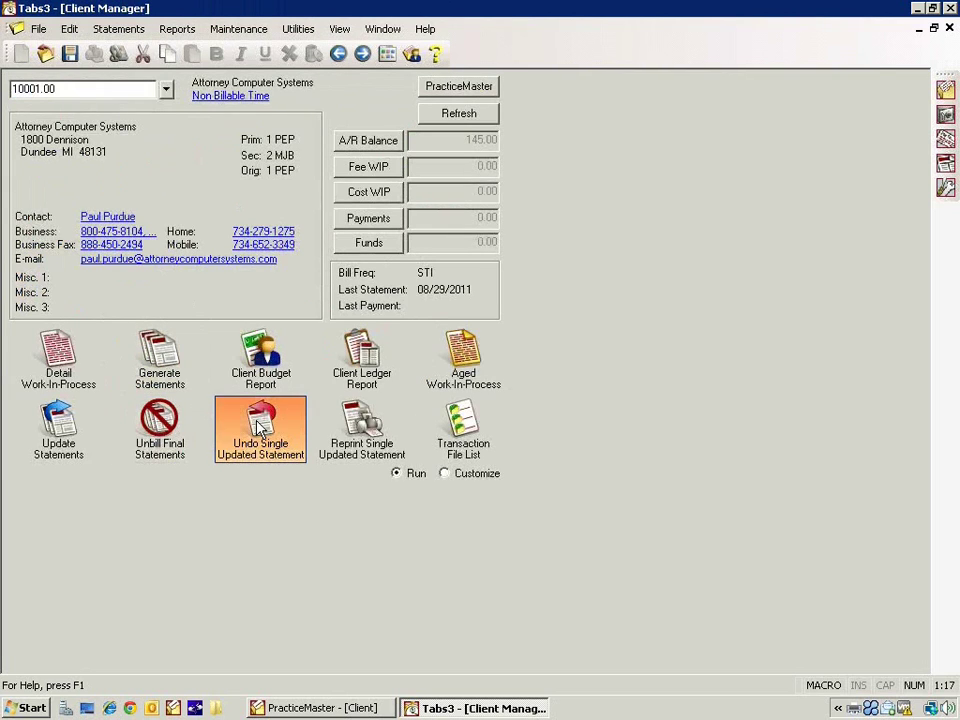
click(259, 427)
click(162, 460)
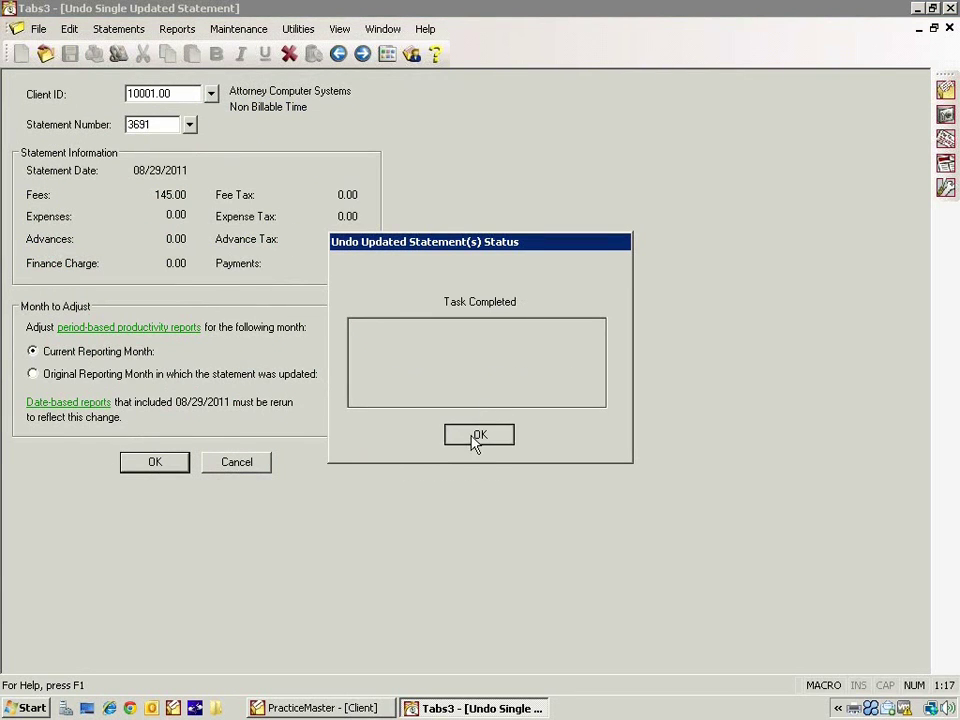
click(477, 437)
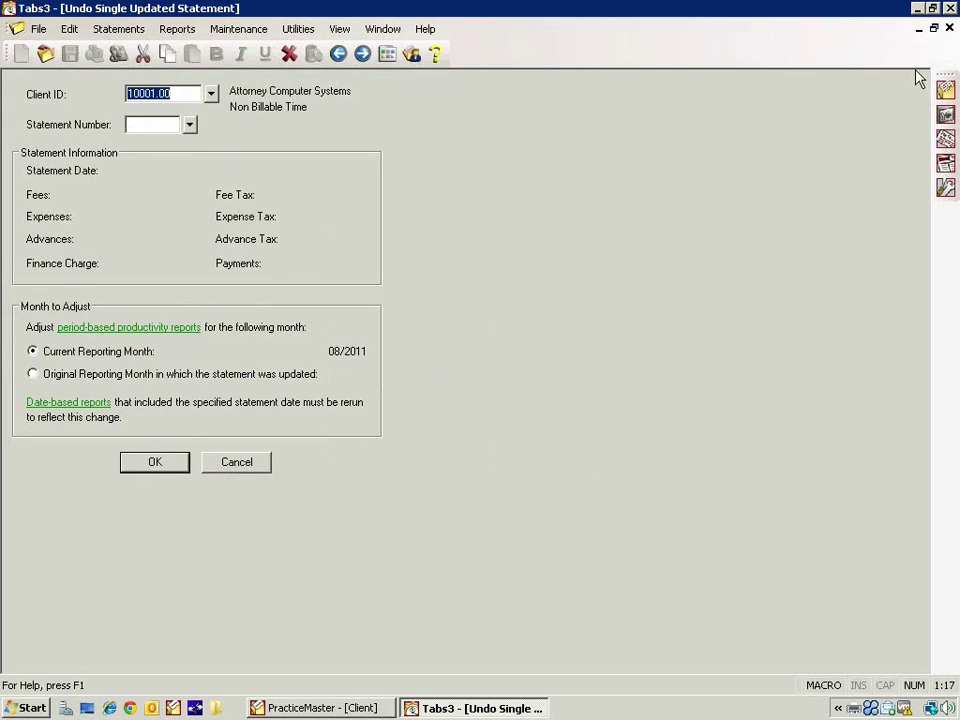
click(949, 28)
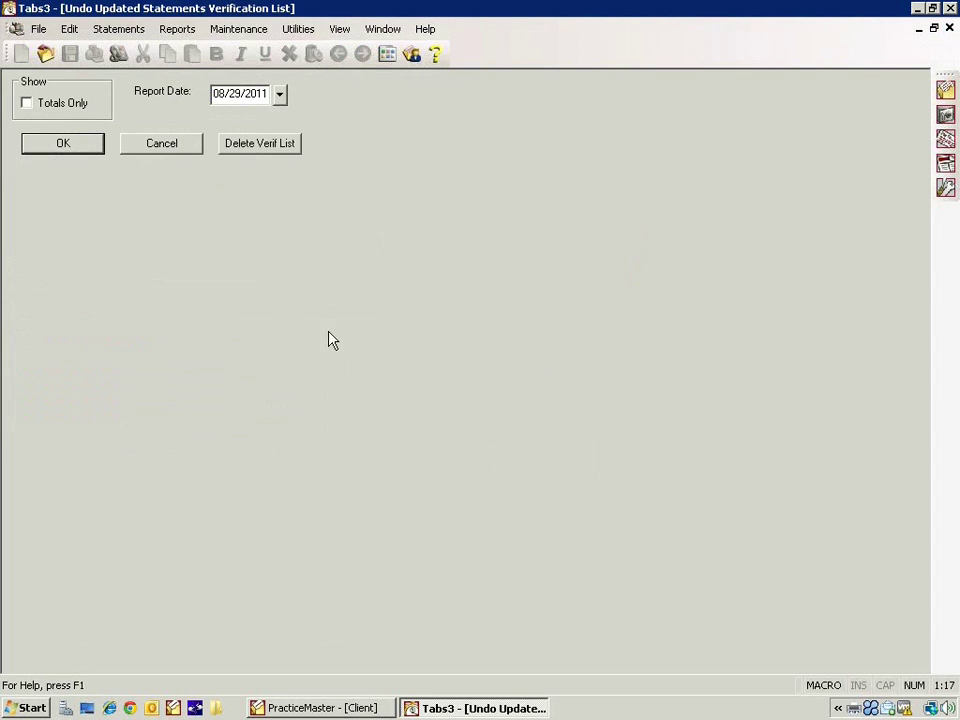
click(151, 148)
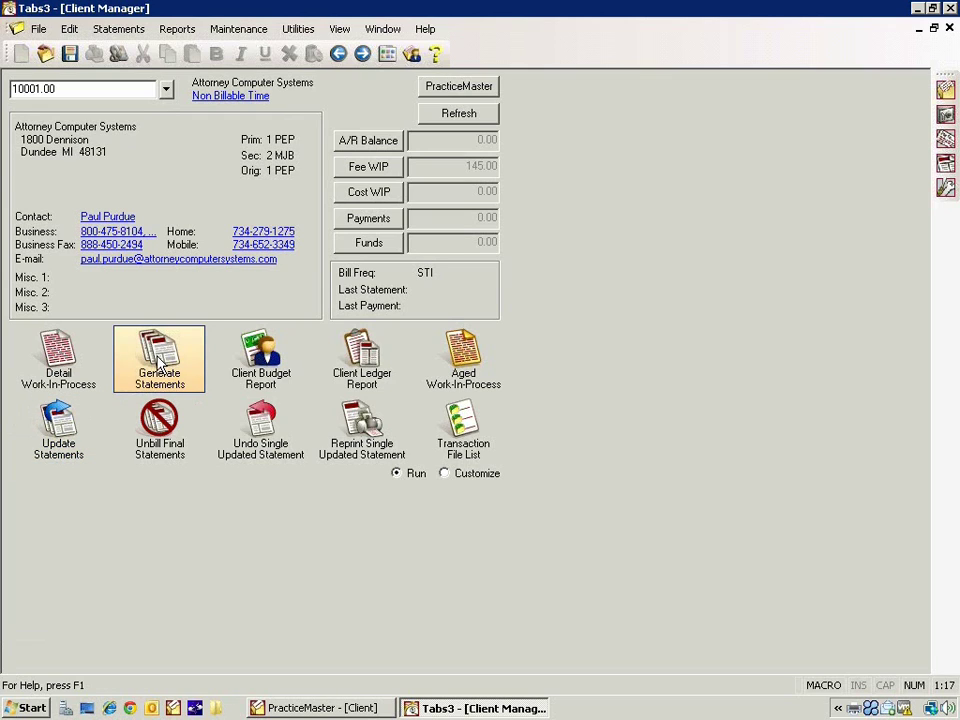
Generate final statement 3692 for client 10001.00, routing it to the E-mail Statements window.
click(160, 362)
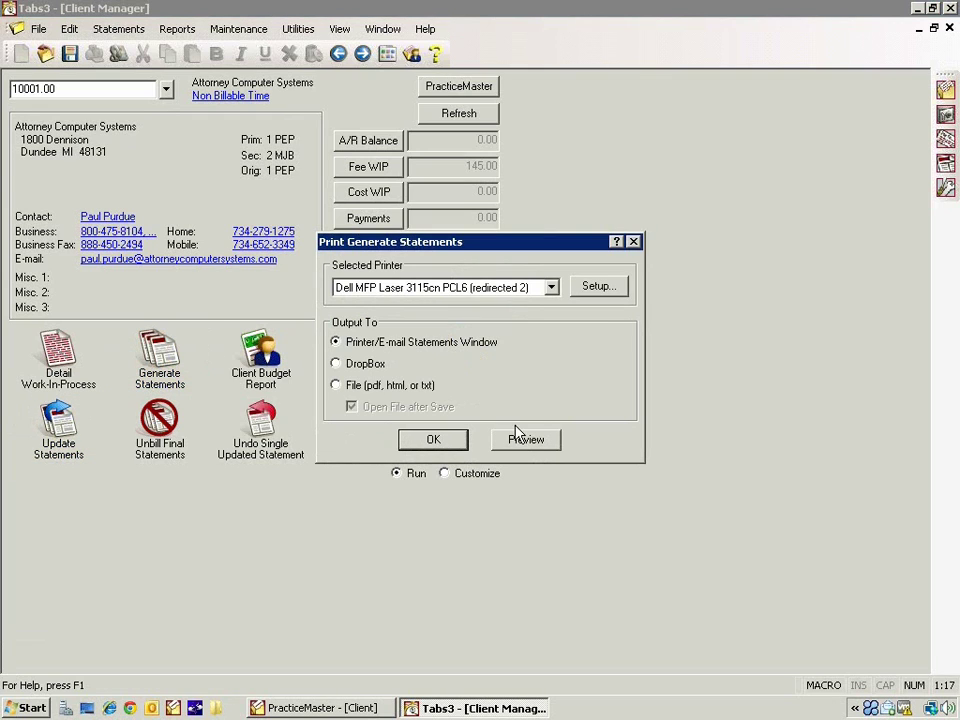
click(633, 241)
right_click(157, 375)
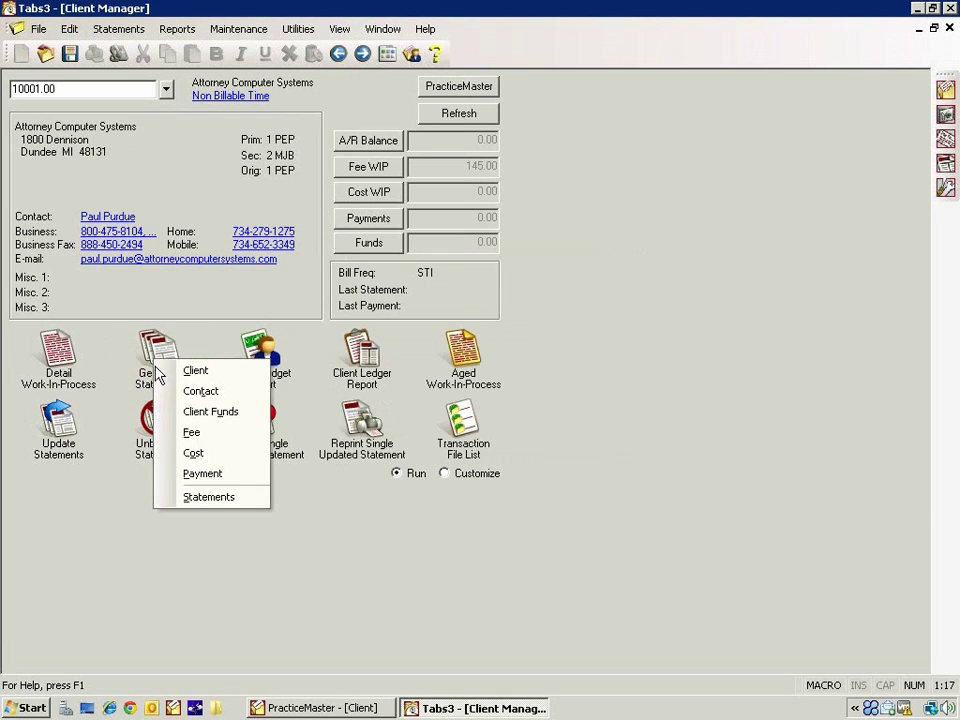
click(205, 496)
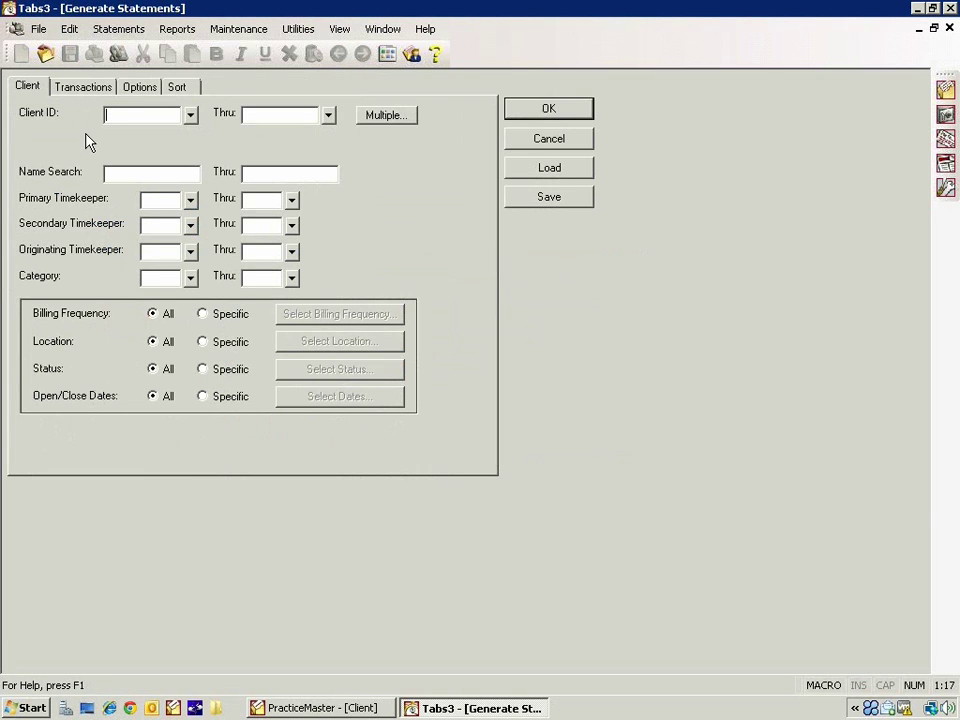
text(10001.00)
key(Tab)
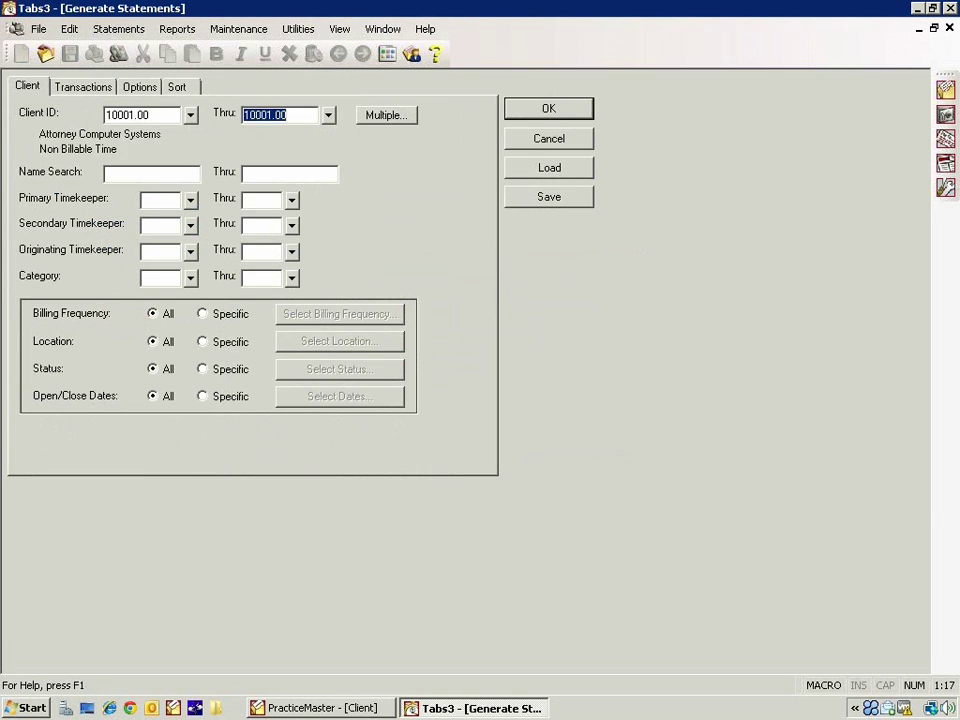
click(139, 87)
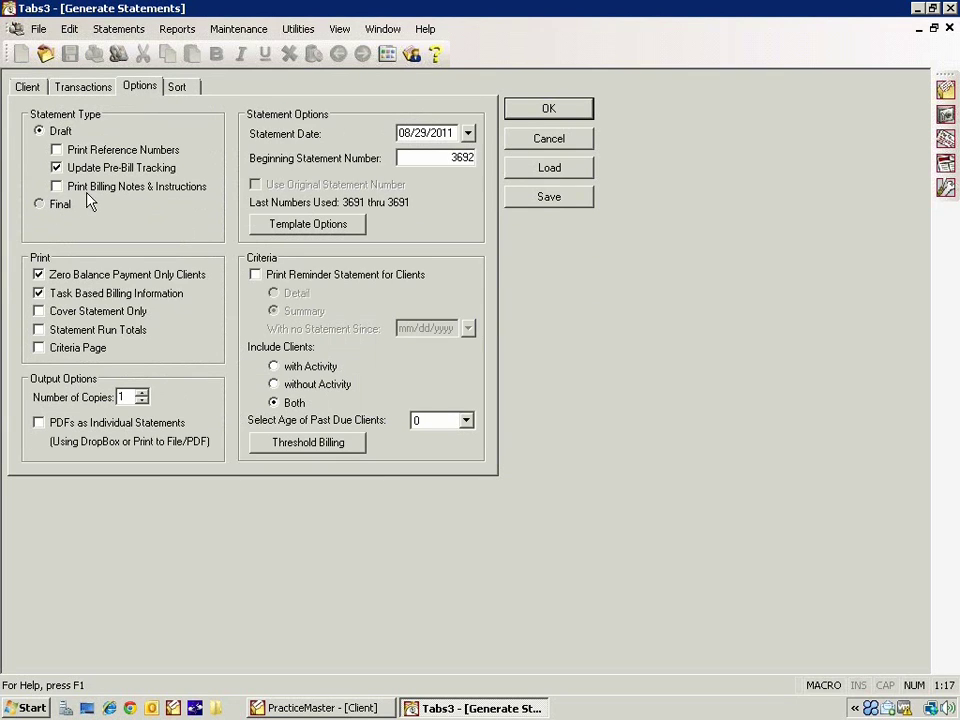
click(45, 204)
click(521, 113)
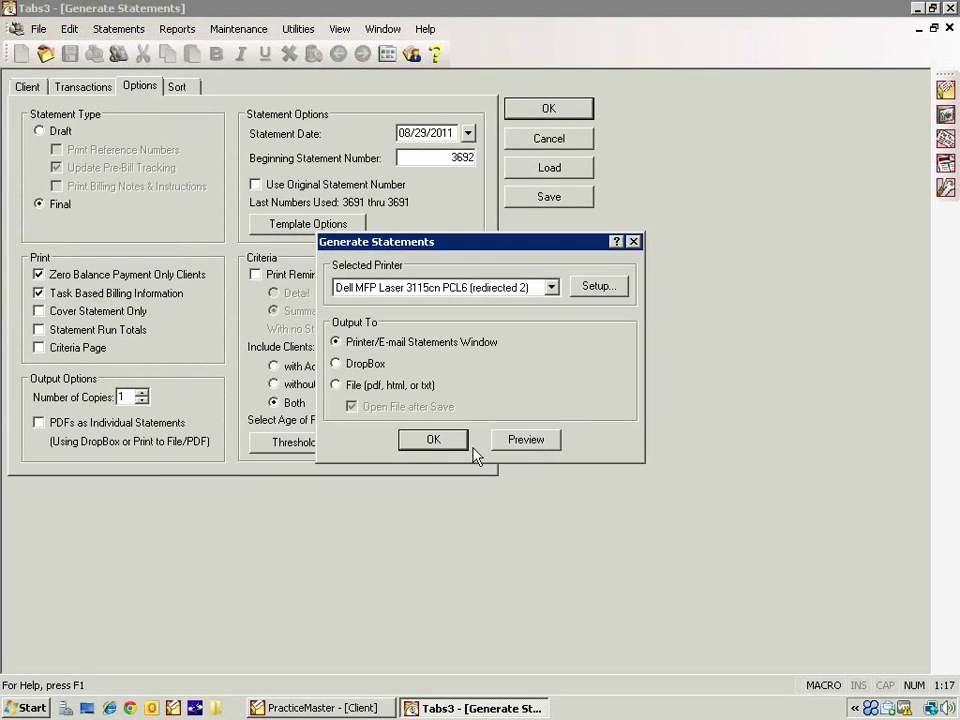
click(400, 441)
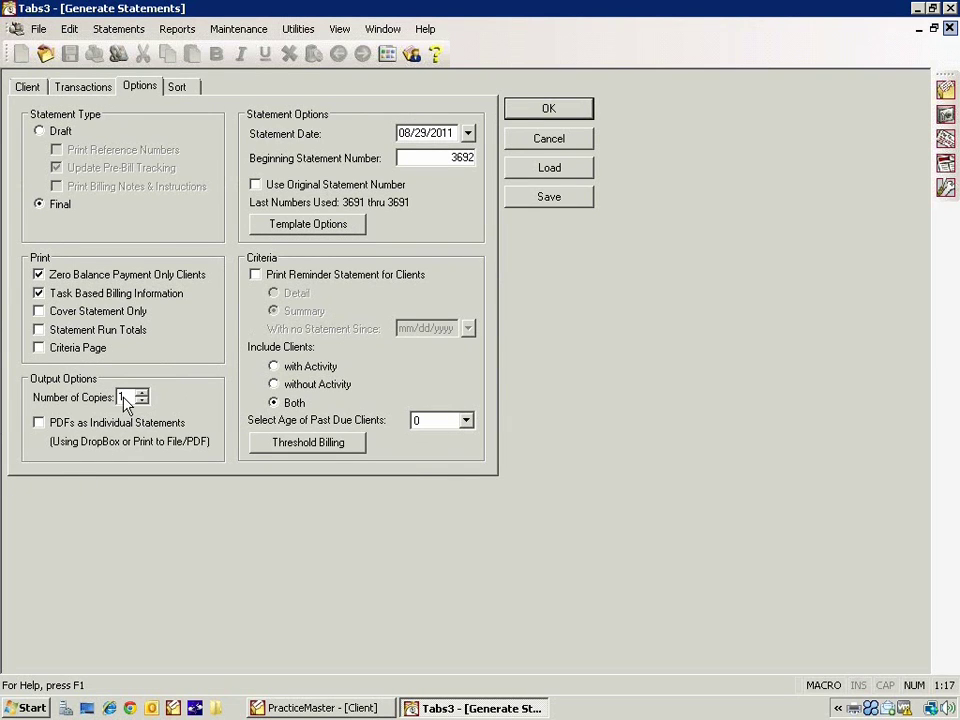
key(Escape)
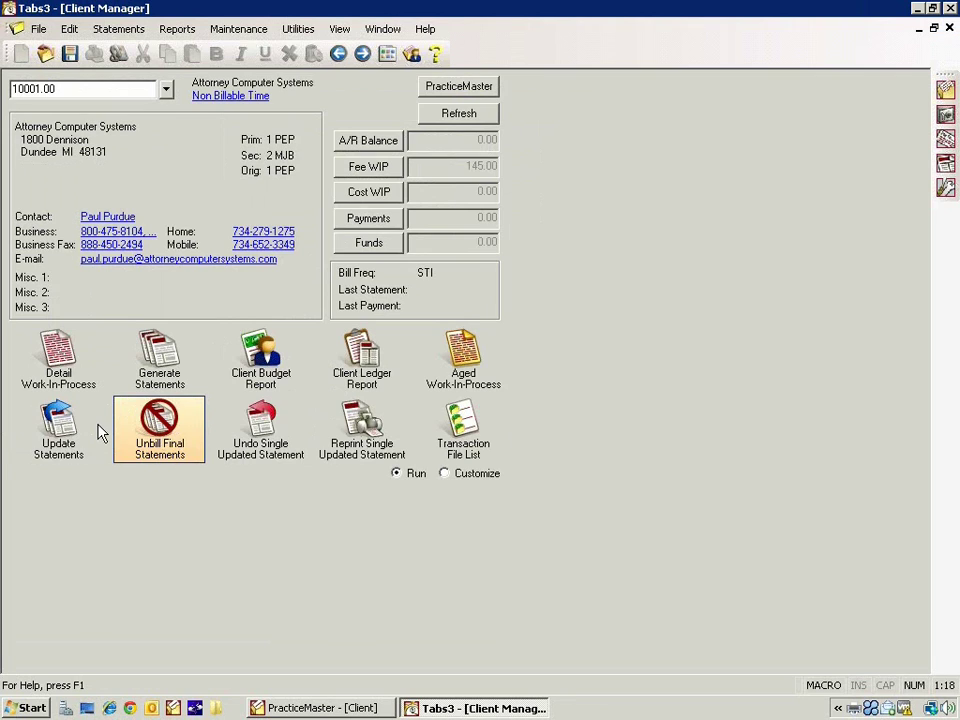
Update the client's statement to 145.00 A/R, then close Client Manager for the Statements folder.
click(72, 440)
click(164, 254)
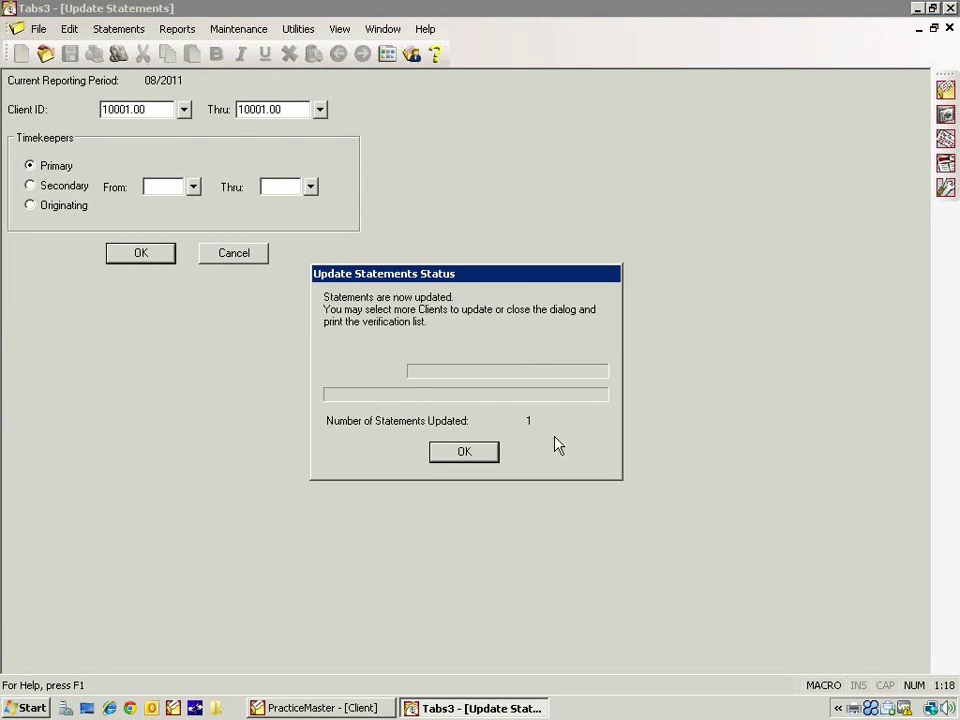
click(486, 448)
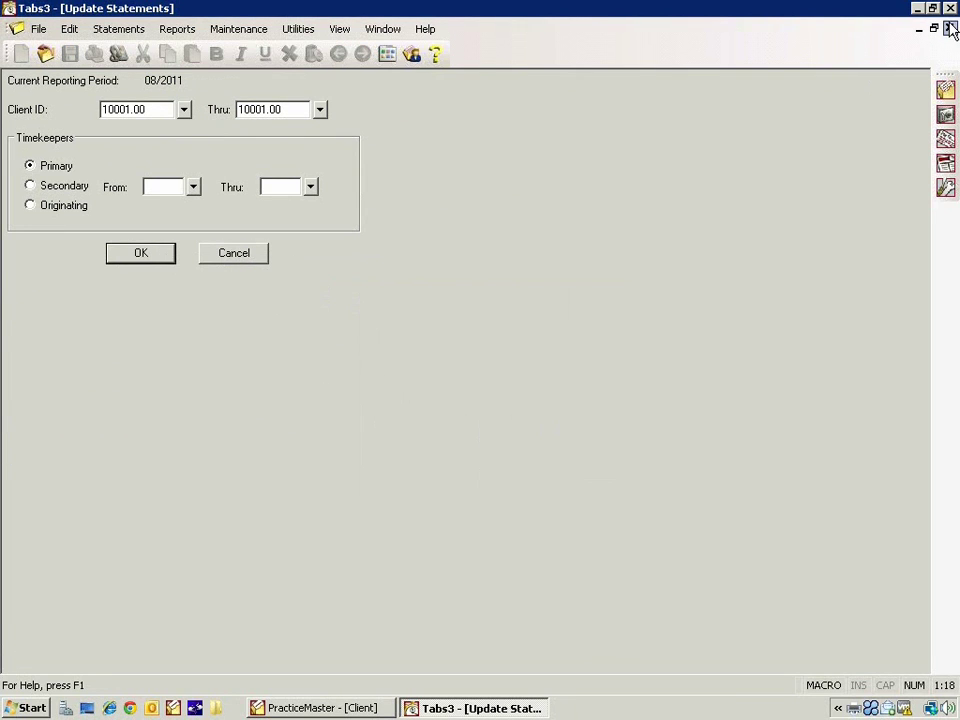
click(150, 146)
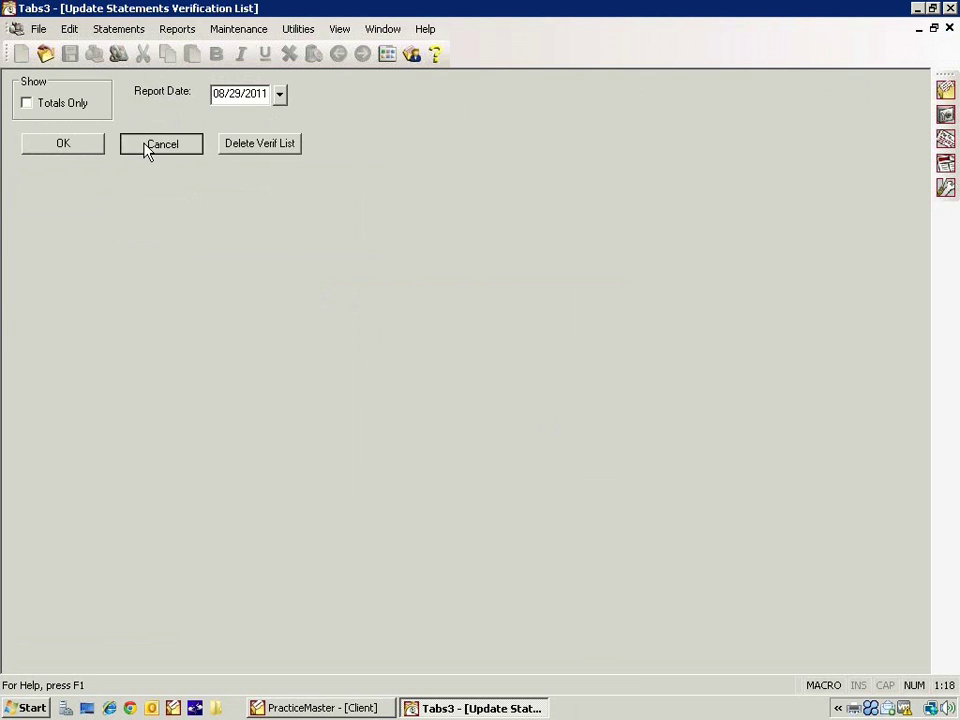
click(949, 28)
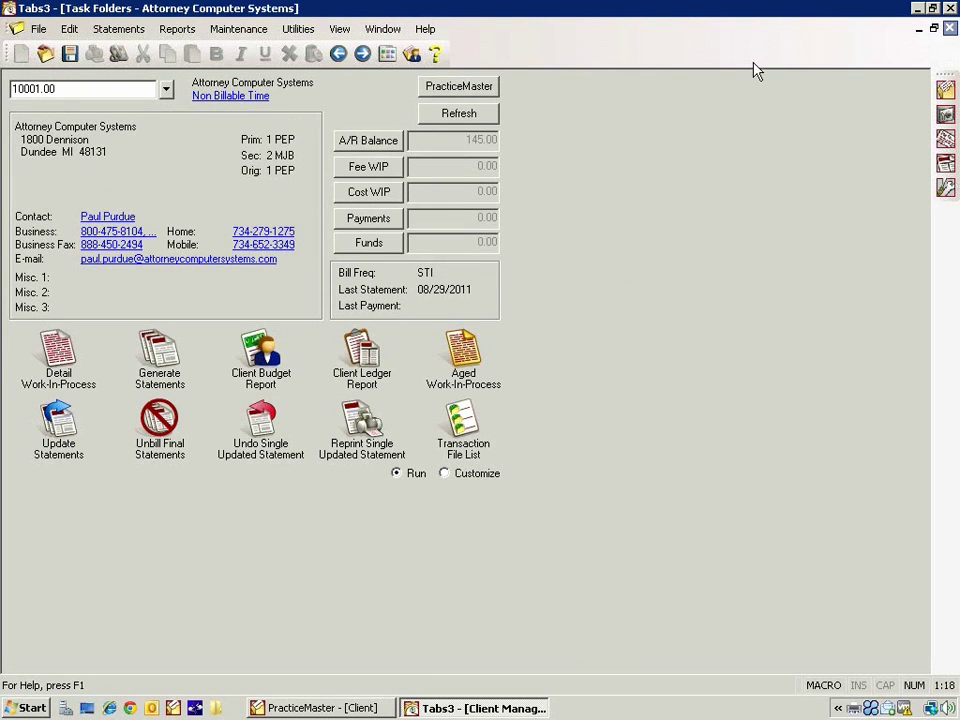
click(416, 106)
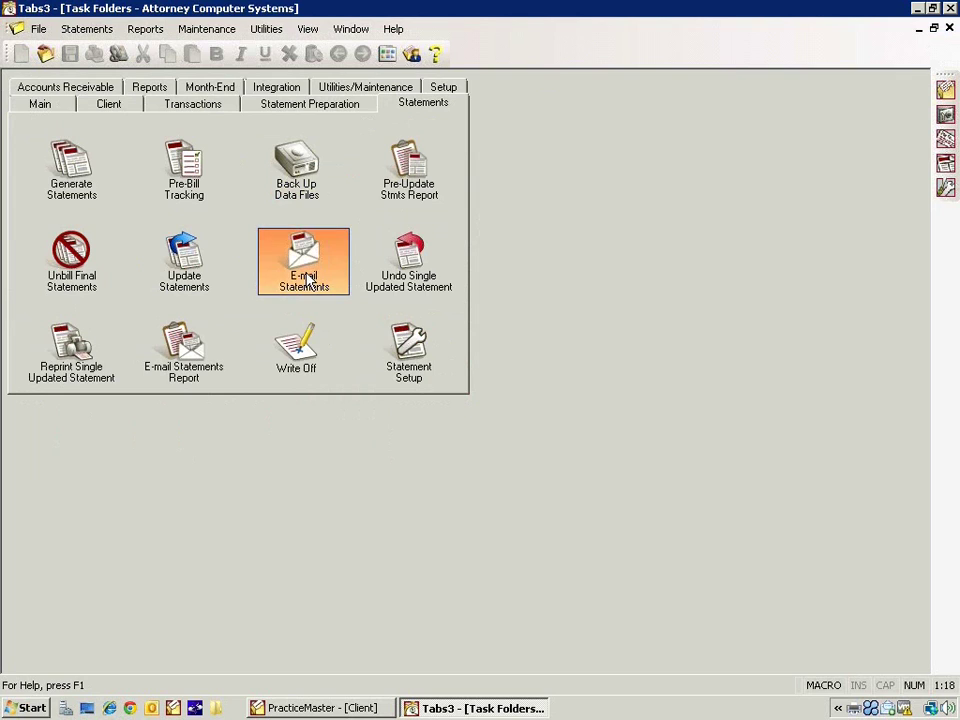
Mark client 10001.00's statement 3692 e-mail as Reviewed and preview the message.
click(304, 272)
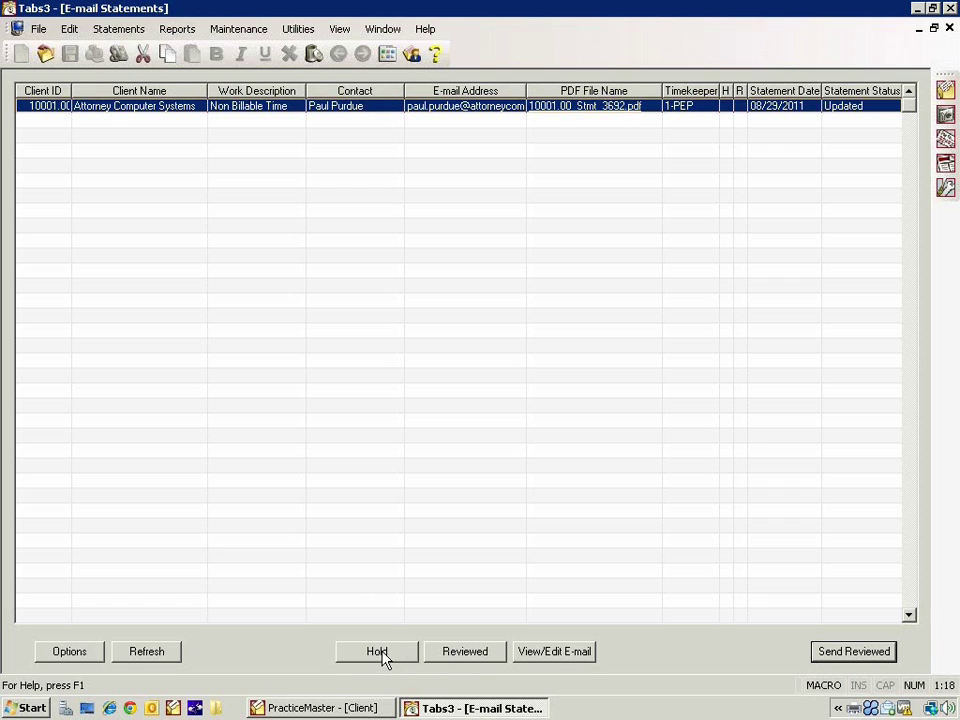
click(470, 651)
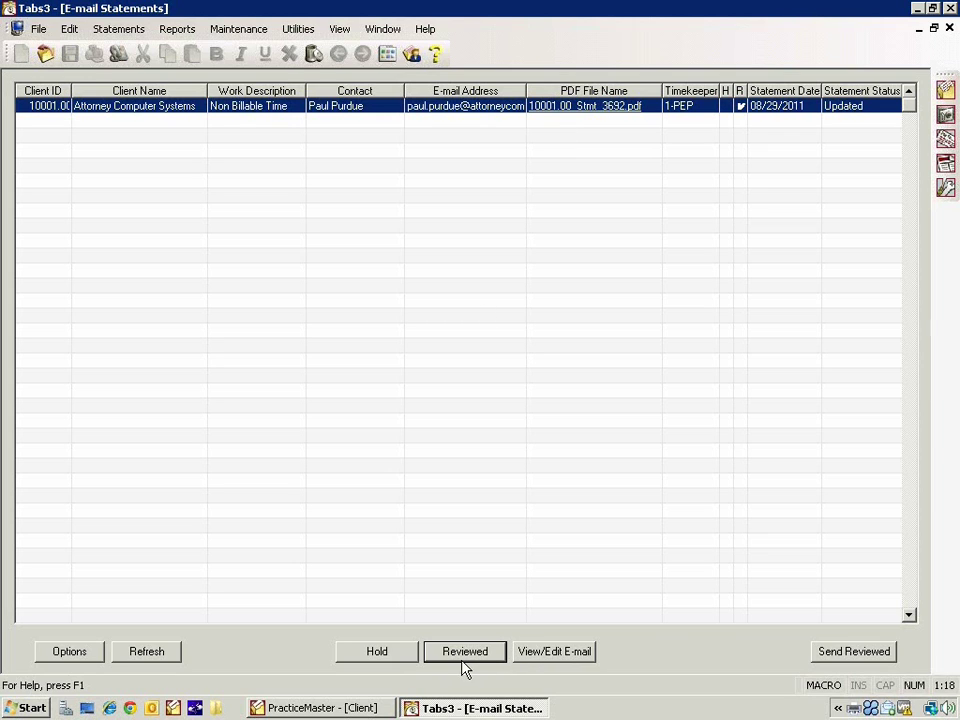
click(555, 651)
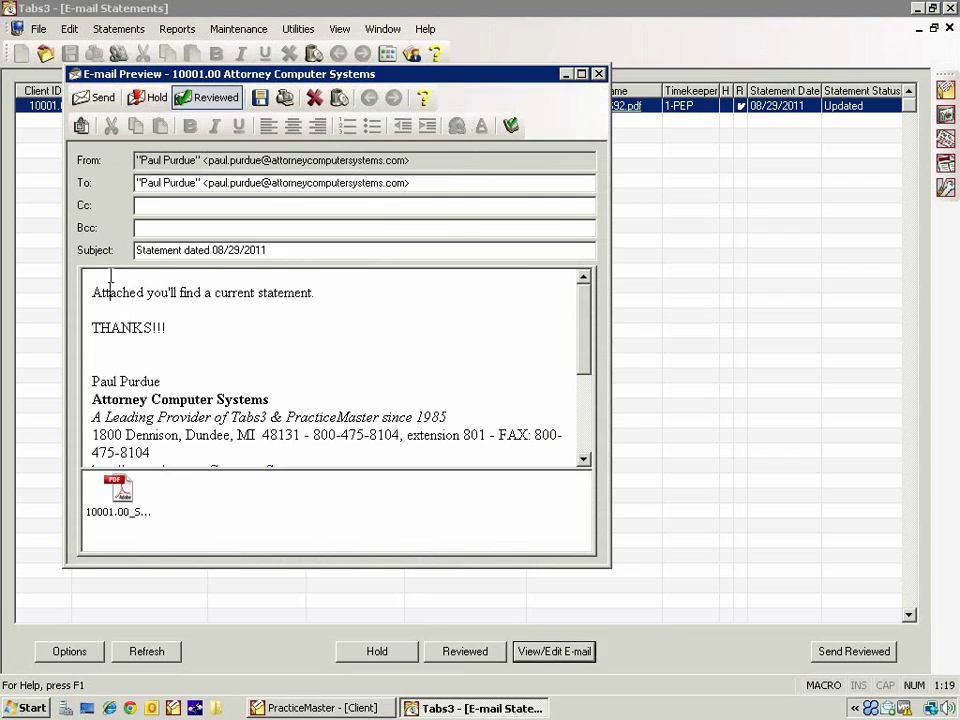
click(108, 290)
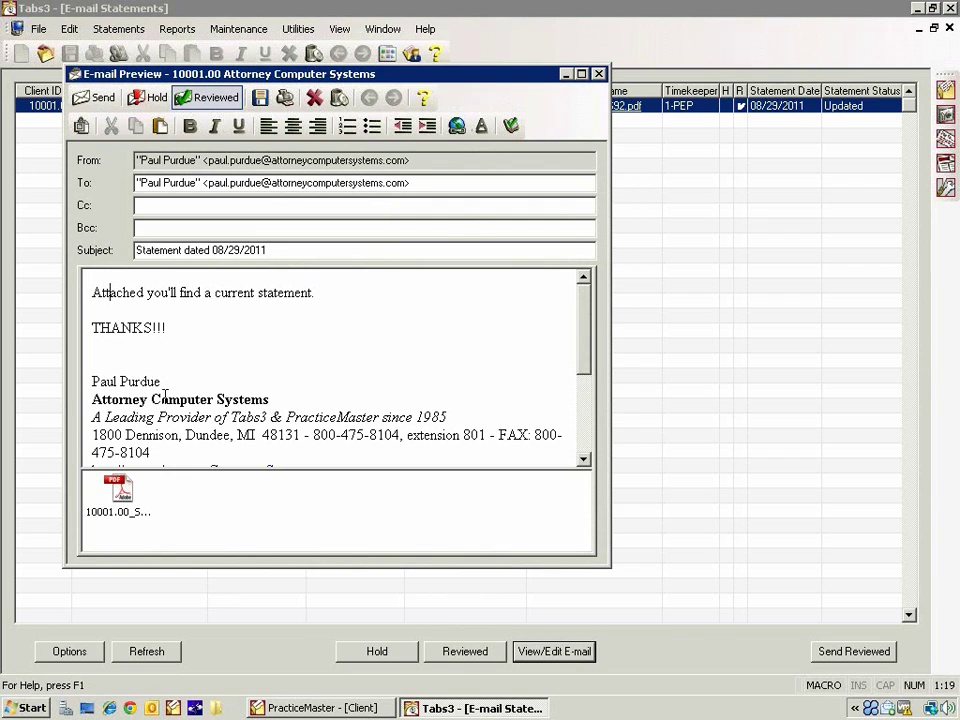
click(598, 74)
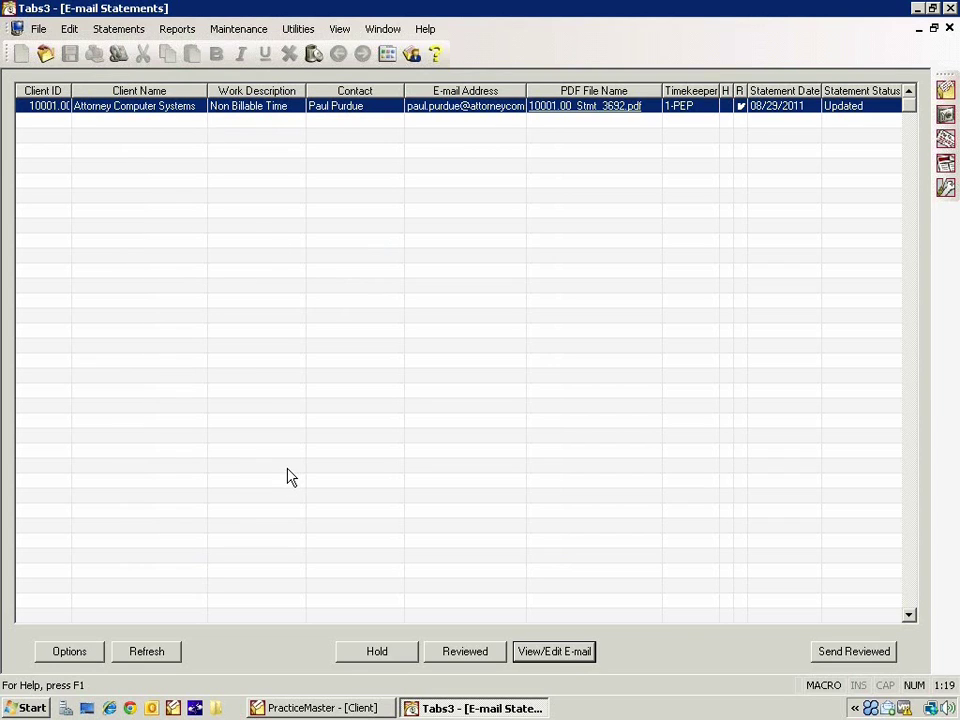
Close E-mail Statements without sending, cancelling its options and the verification list.
click(70, 654)
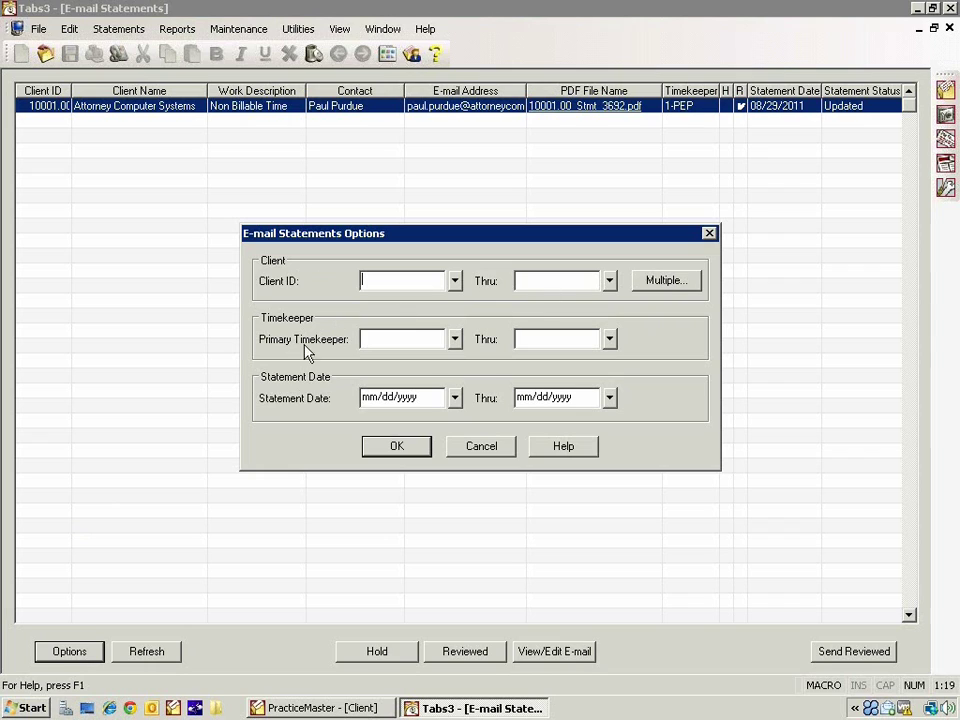
click(475, 452)
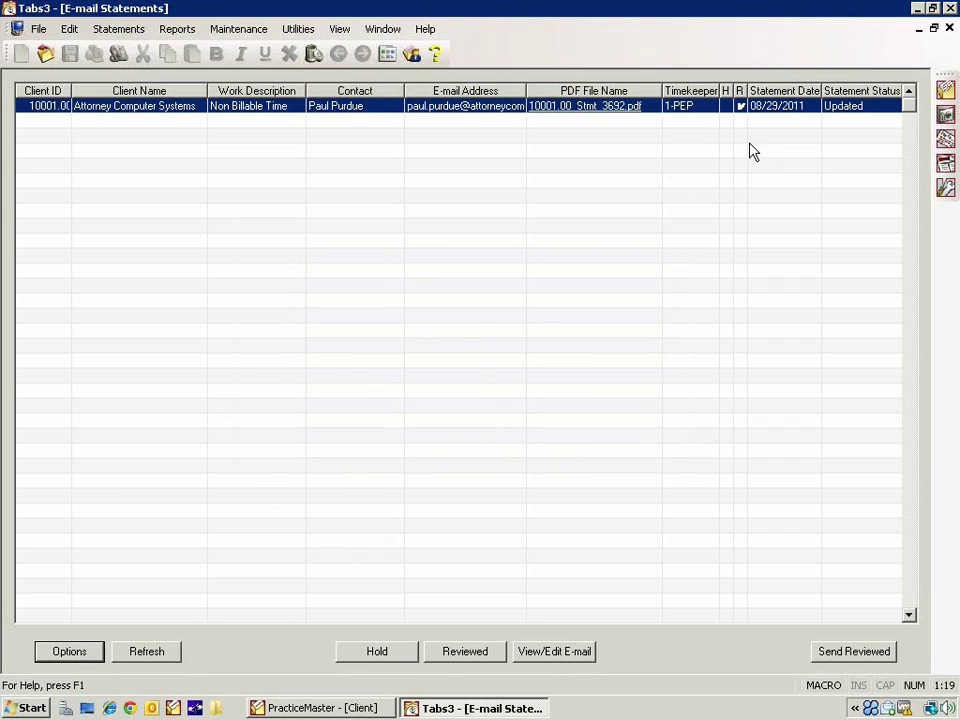
click(950, 28)
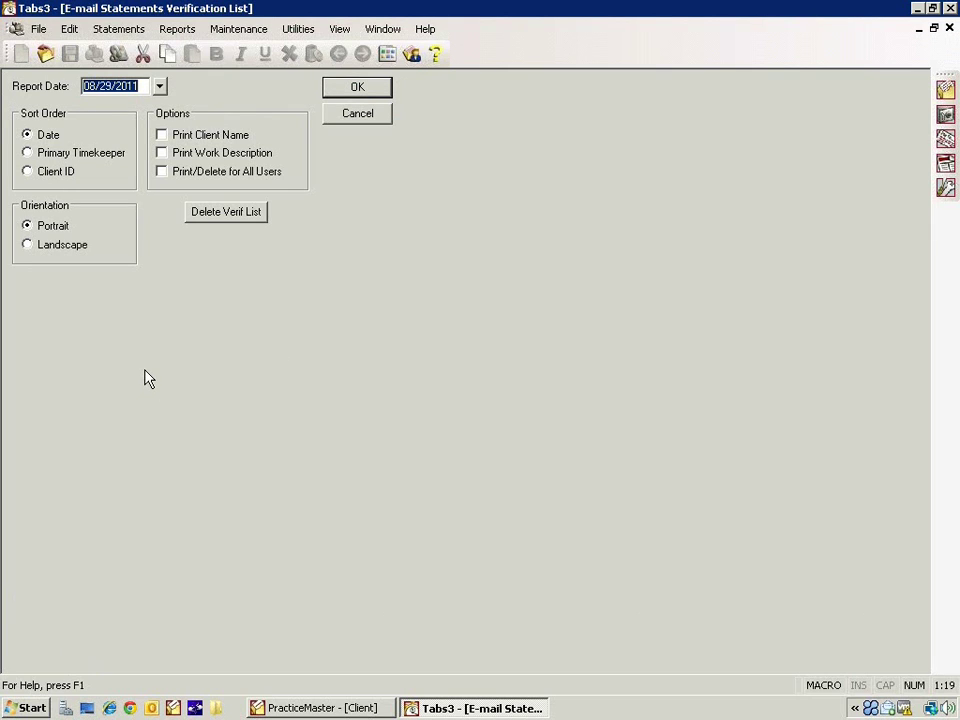
click(340, 118)
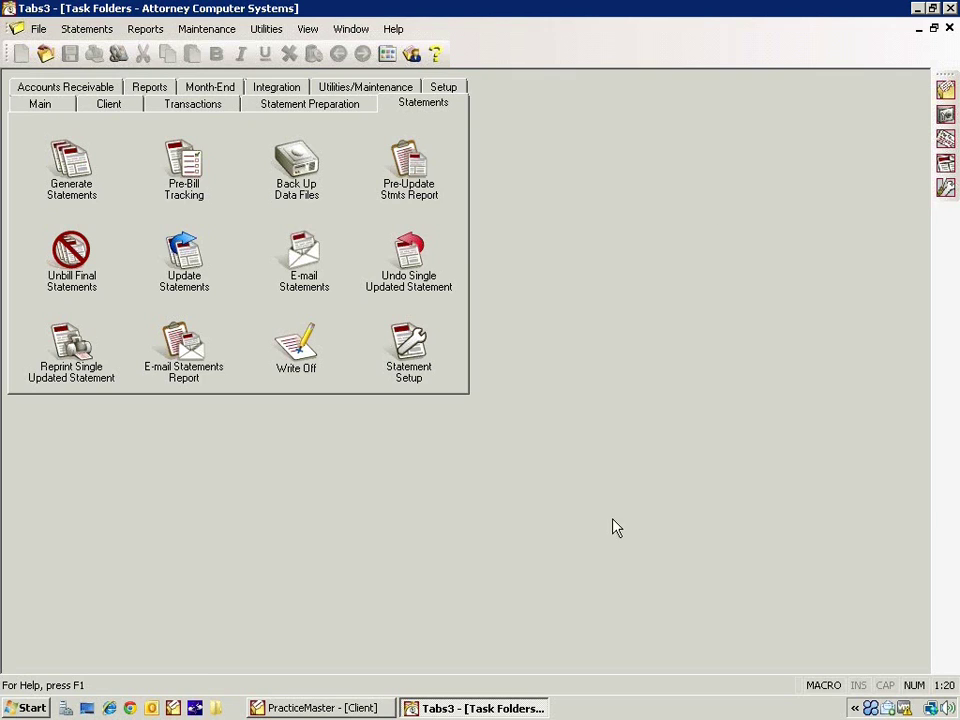
Exit Tabs3.
click(949, 9)
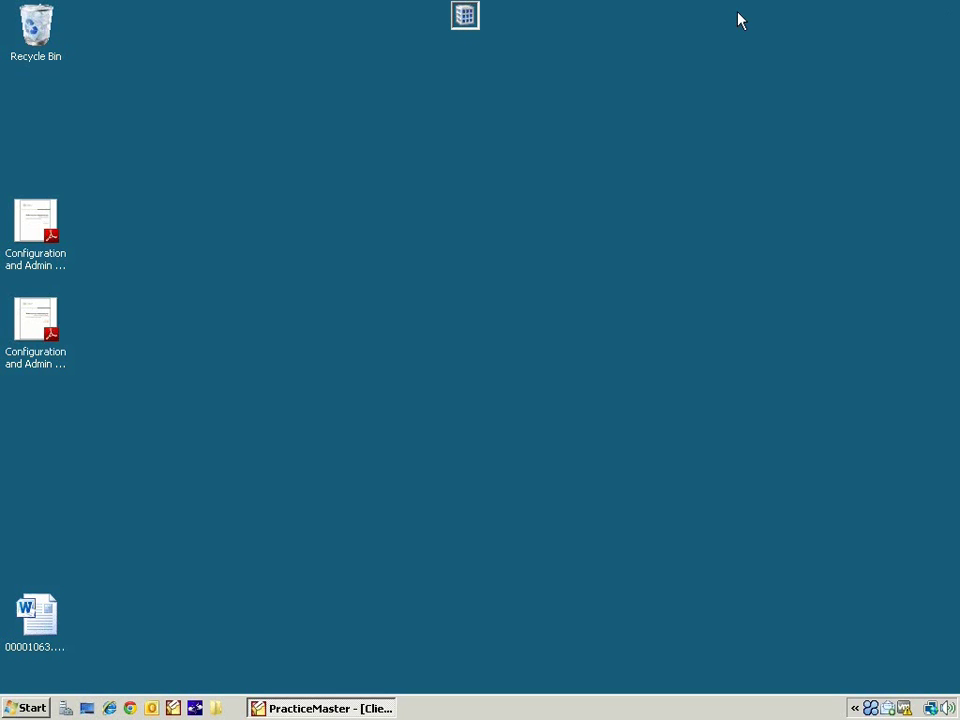
Return to the PracticeMaster client list and select Attorney Computer Systems to show its contact summary.
click(312, 709)
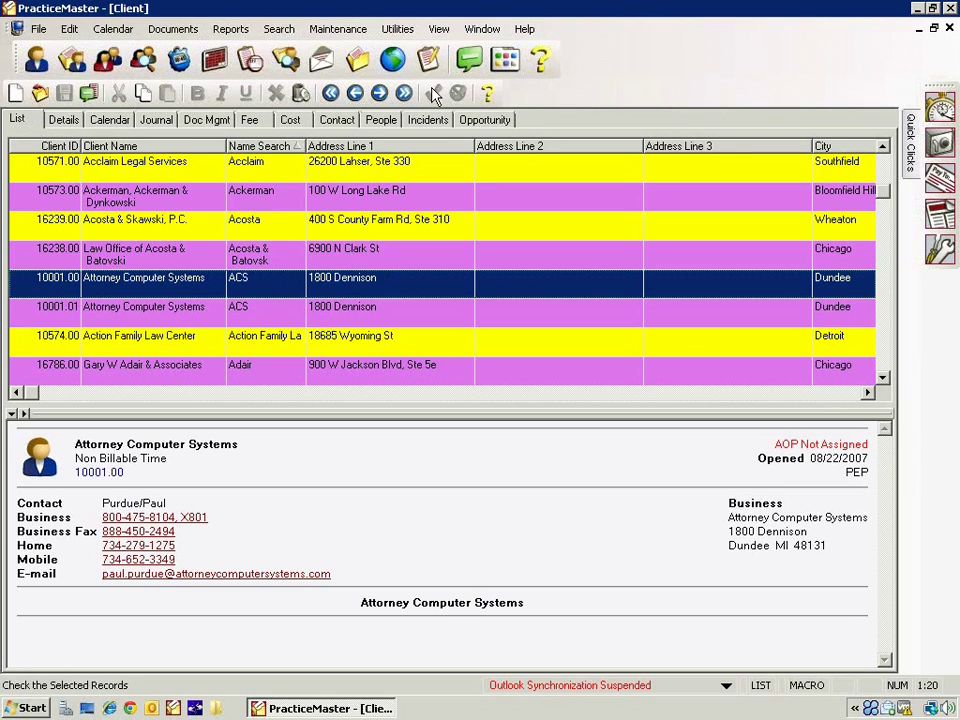
click(158, 180)
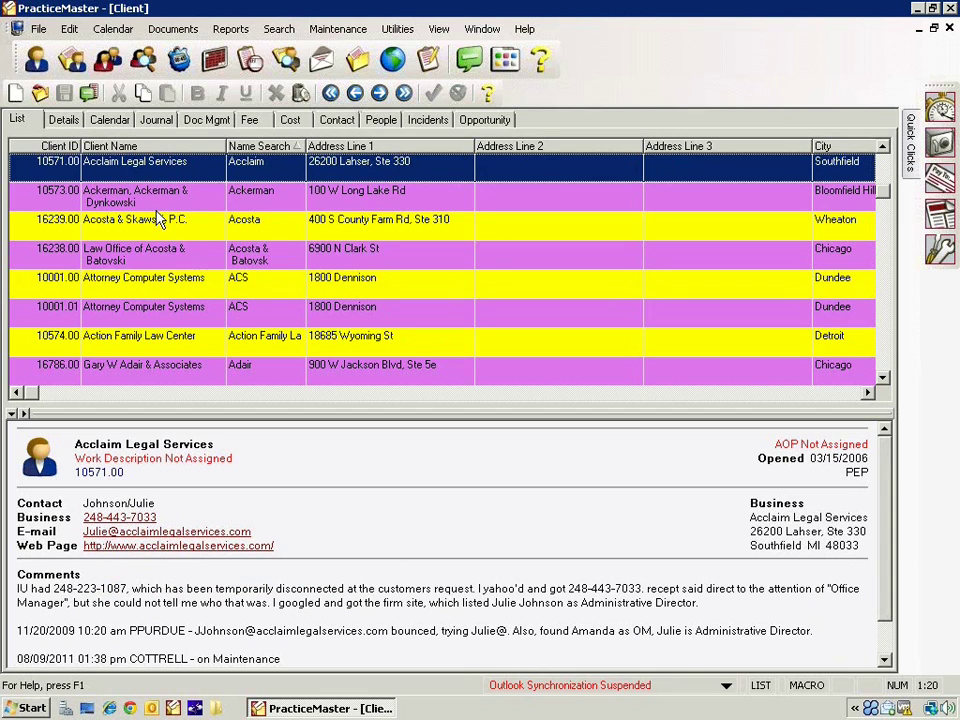
click(172, 287)
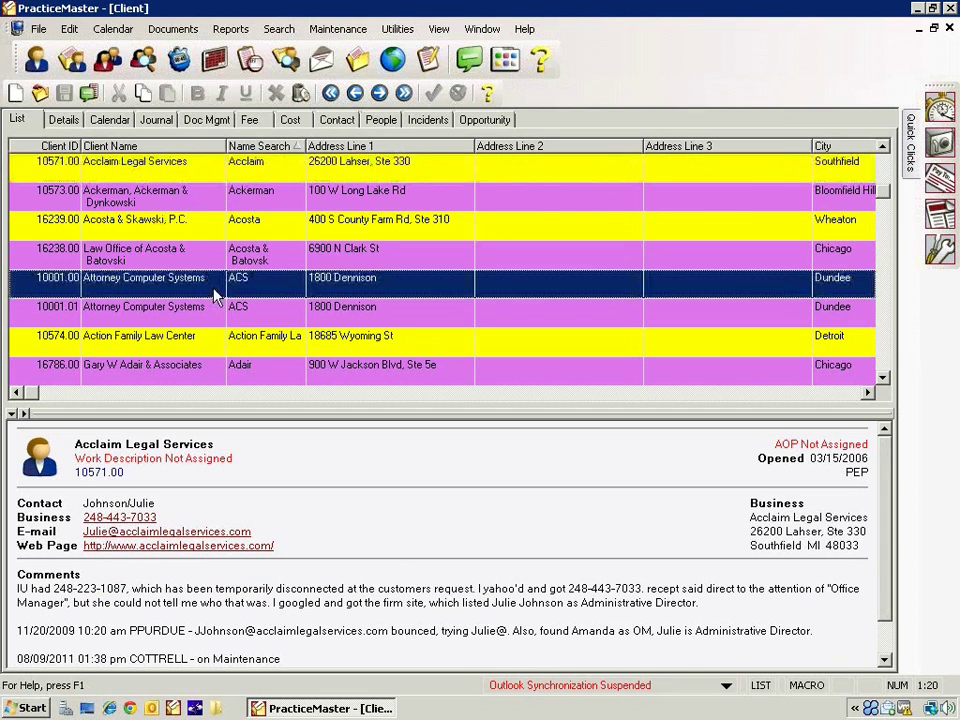
Browse the client's Details, Calendar, Journal and Doc Mgmt tabs, ending on its empty People tab.
click(64, 120)
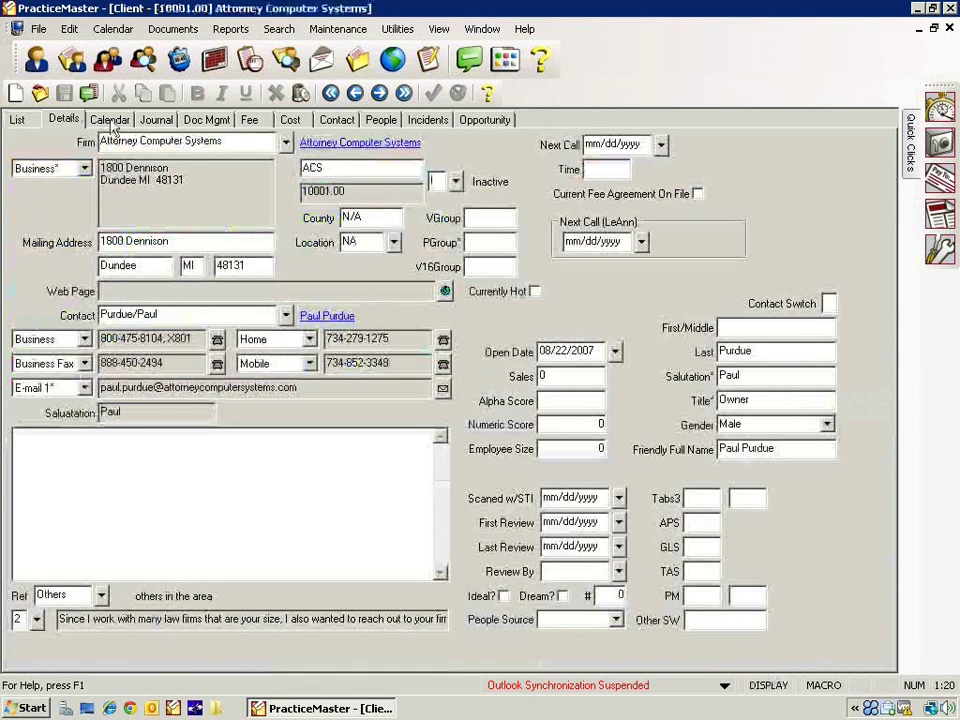
click(112, 121)
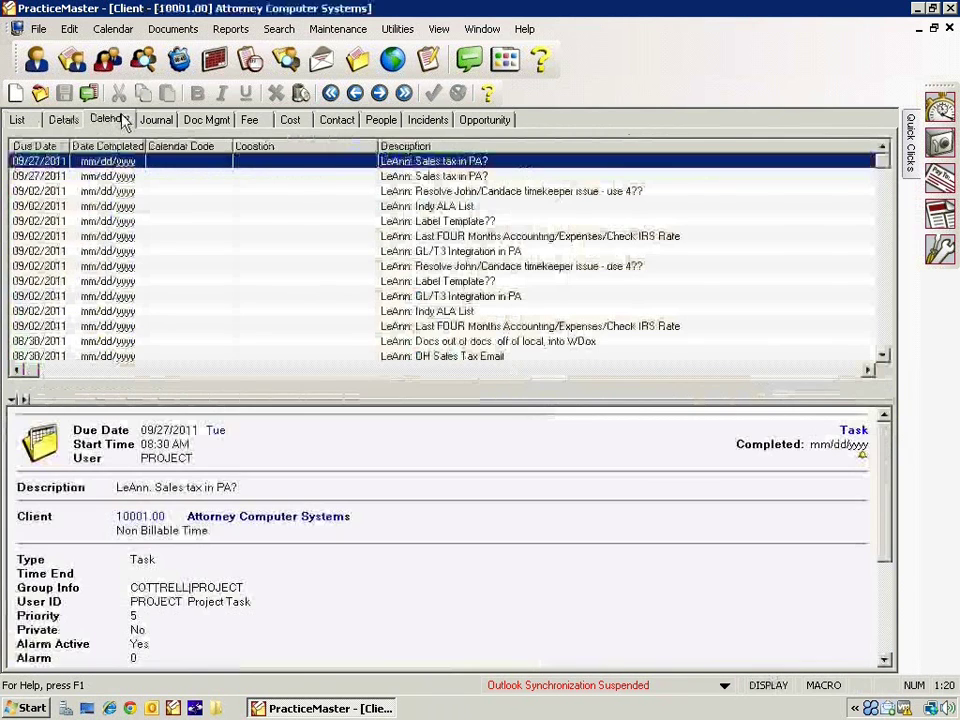
click(155, 122)
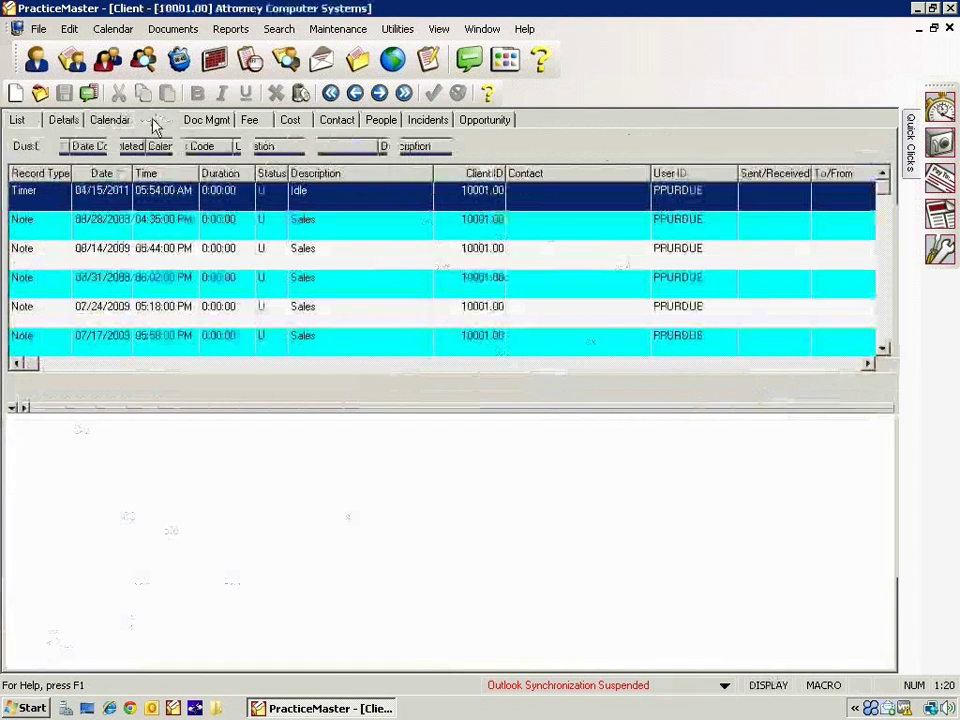
click(218, 121)
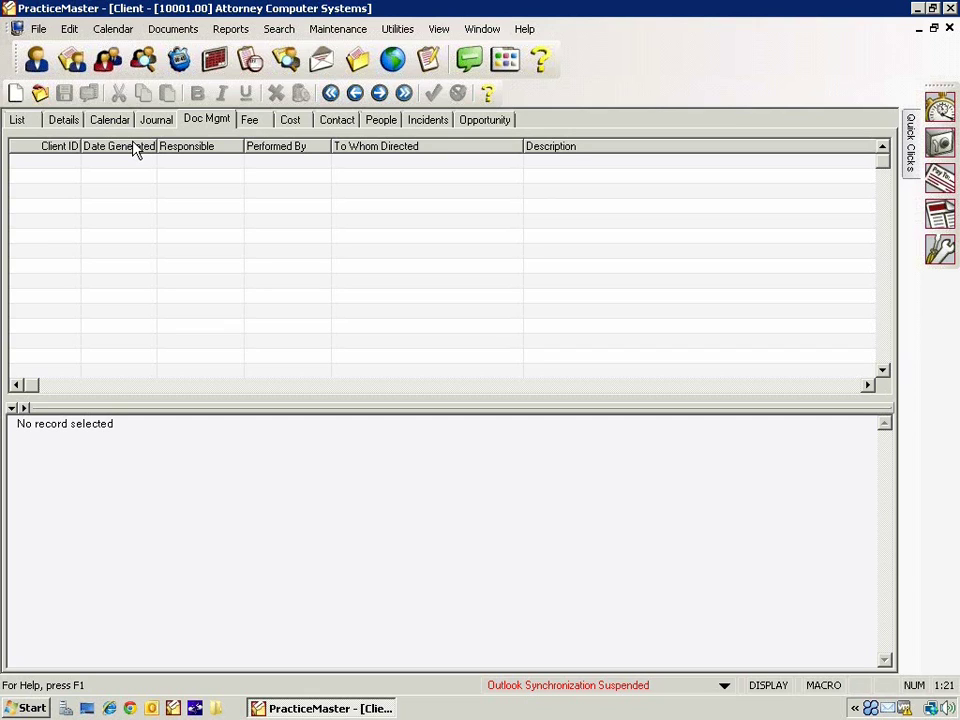
click(386, 123)
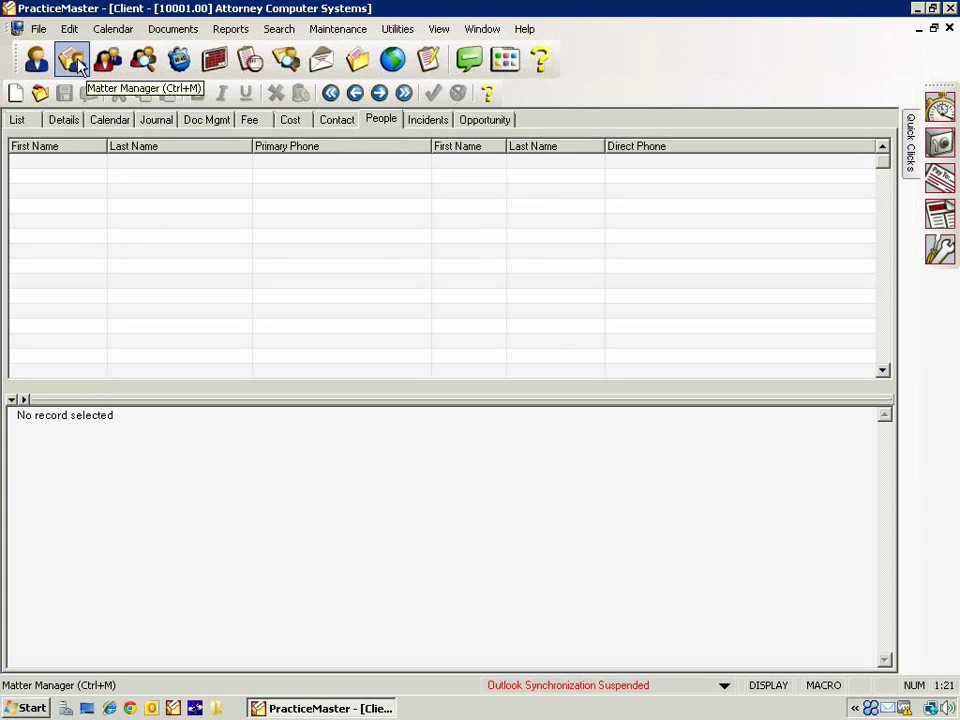
Open Matter Manager from the Client task folders on matter 10001.00 Attorney Computer Systems – Non Billable Time.
click(507, 60)
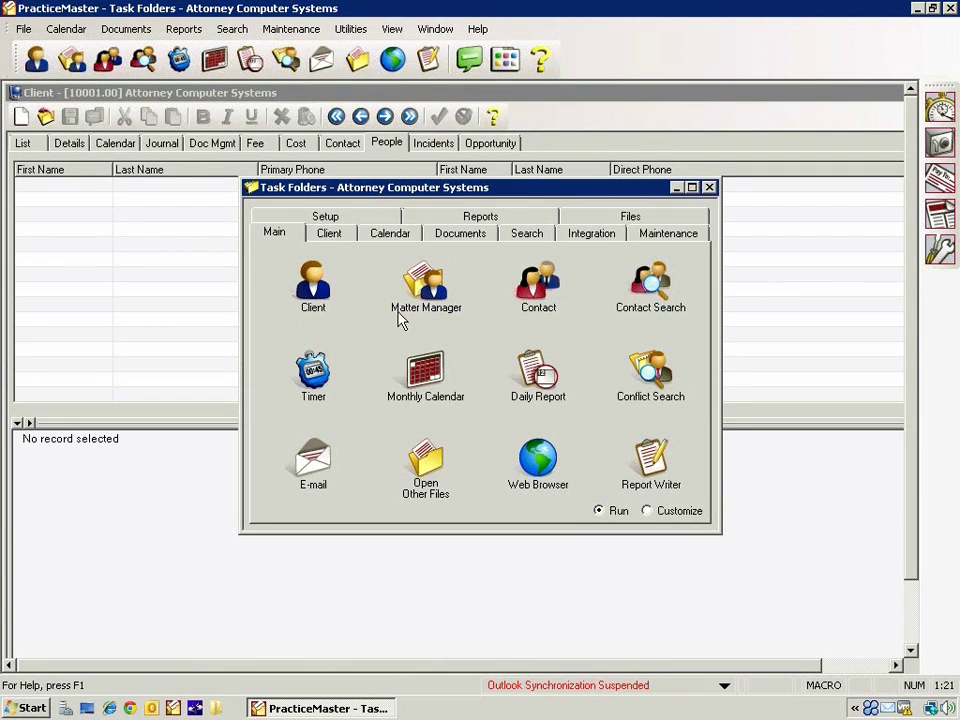
click(341, 236)
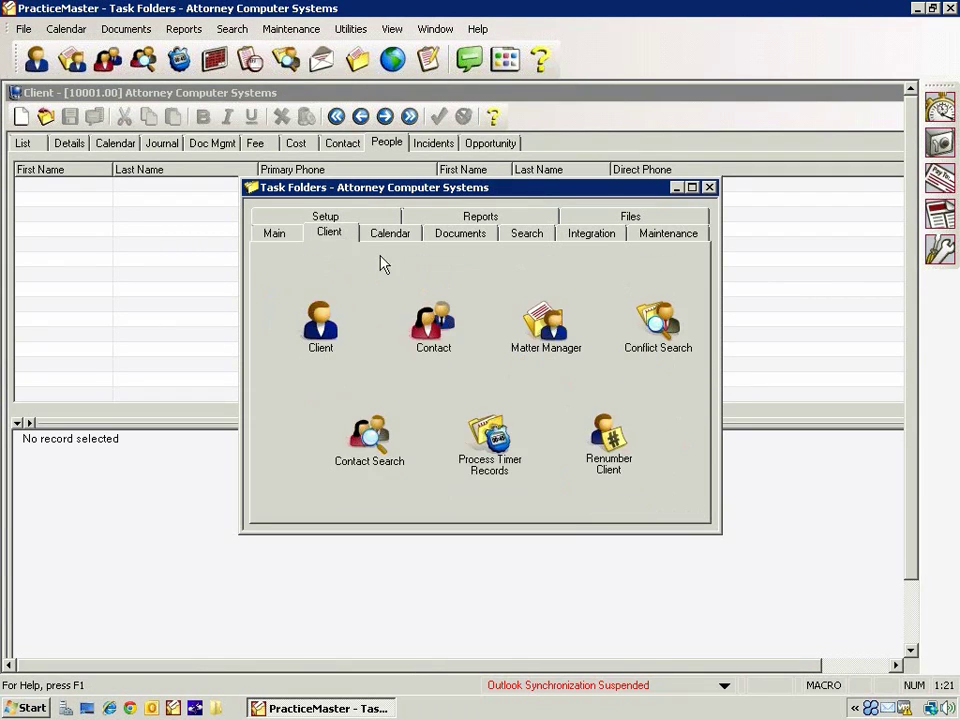
click(556, 336)
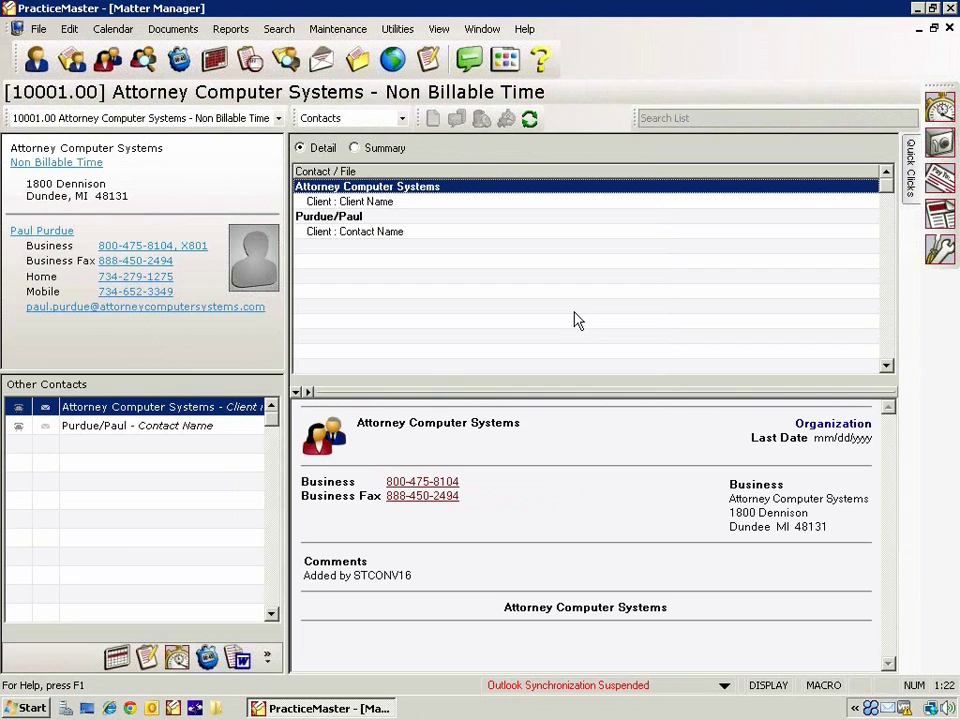
Show All Activity for matter 10001.00, listing tasks like 'Install latest V16 release'.
click(401, 118)
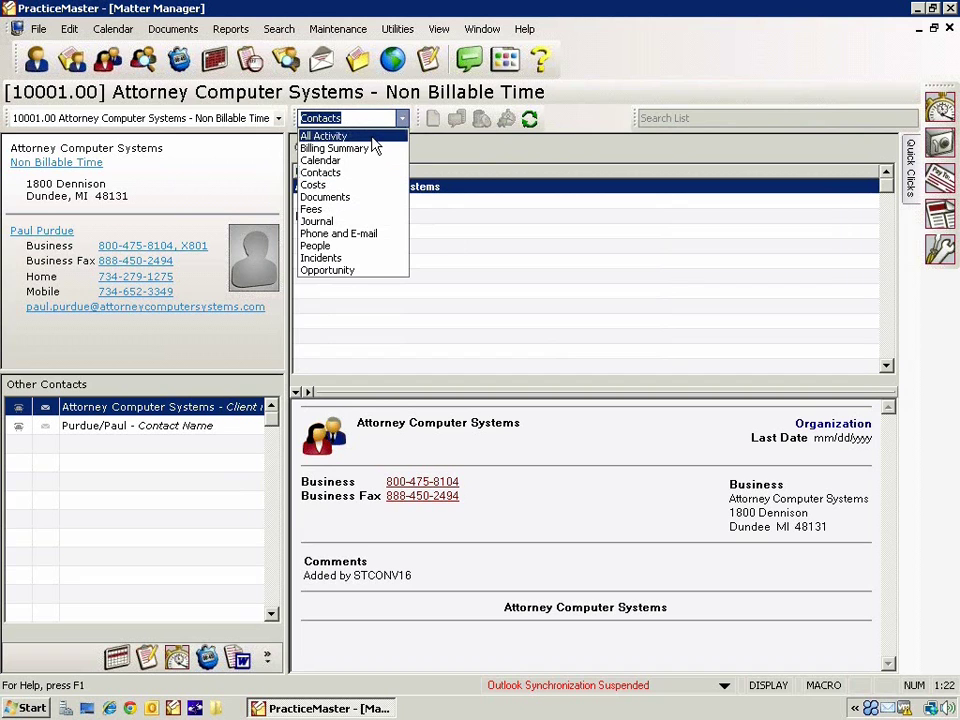
click(372, 139)
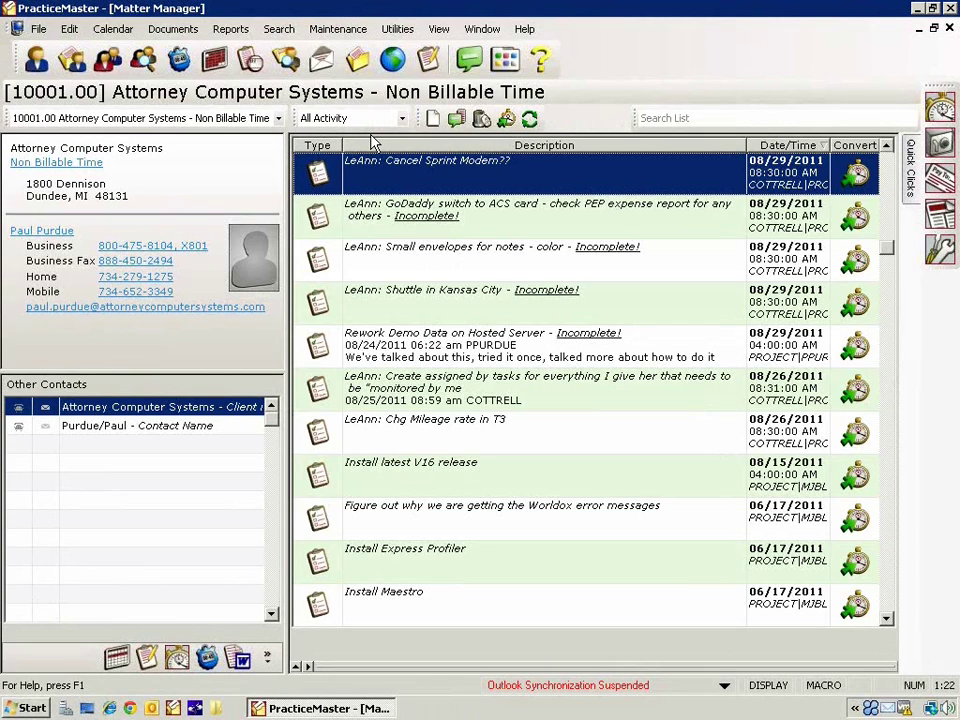
click(175, 118)
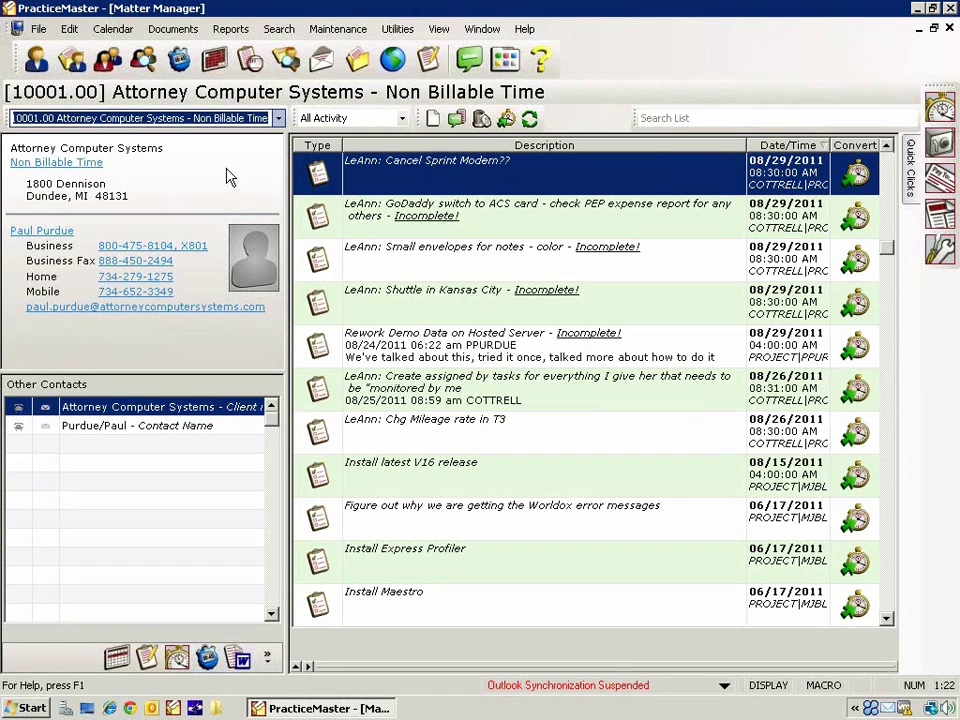
text(wald)
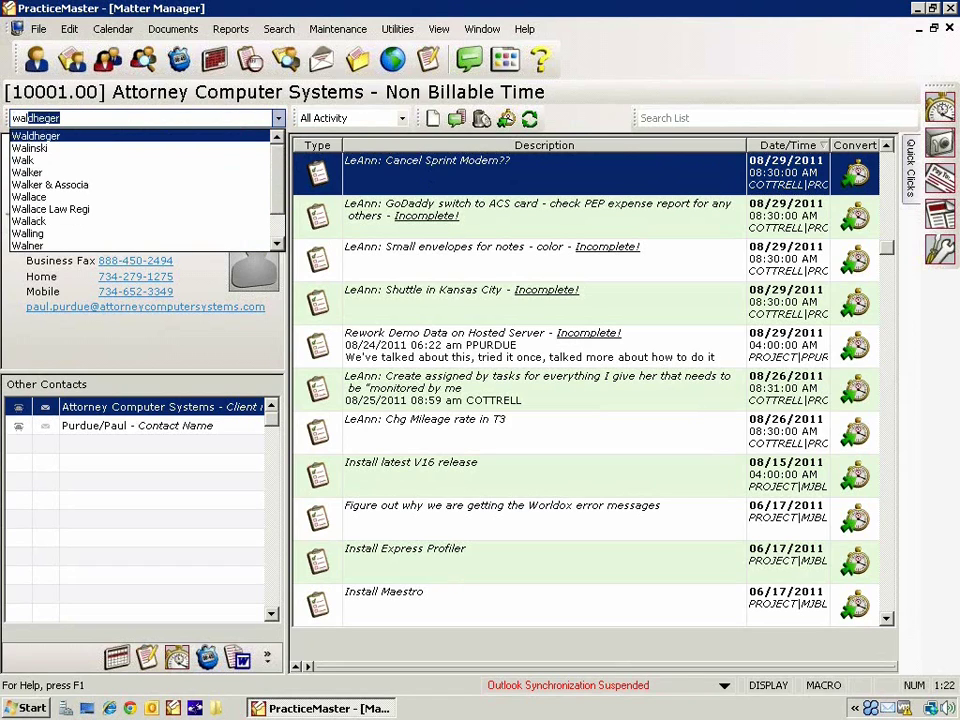
text(h)
key(Return)
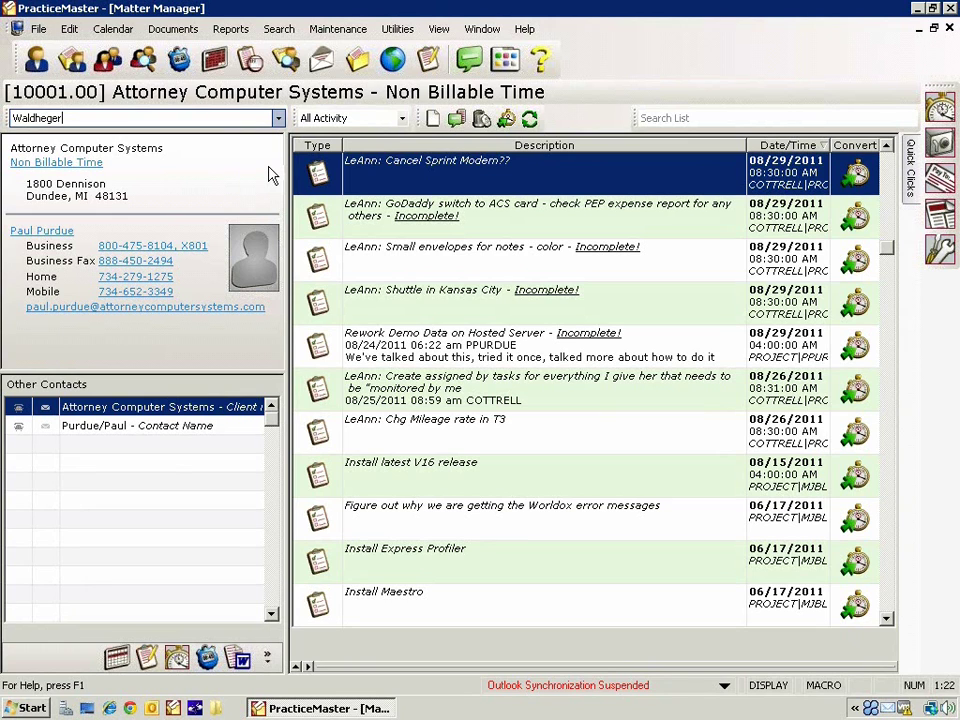
key(Tab)
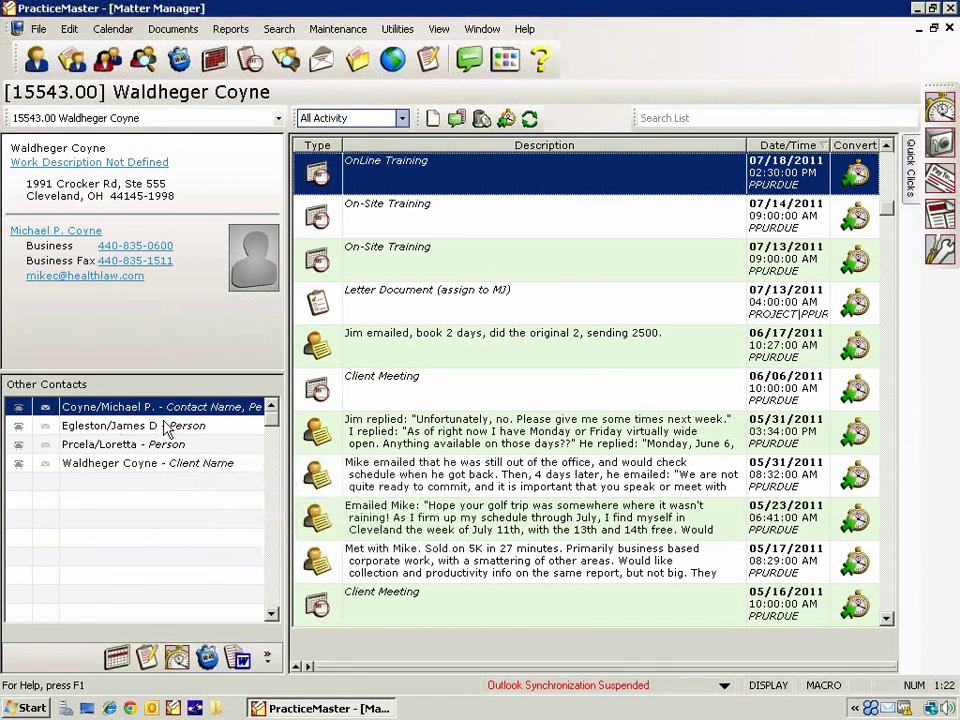
Page down the All Activity list back to the 05/04/2009 entries.
mouse_move(162, 432)
mouse_move(146, 473)
click(402, 119)
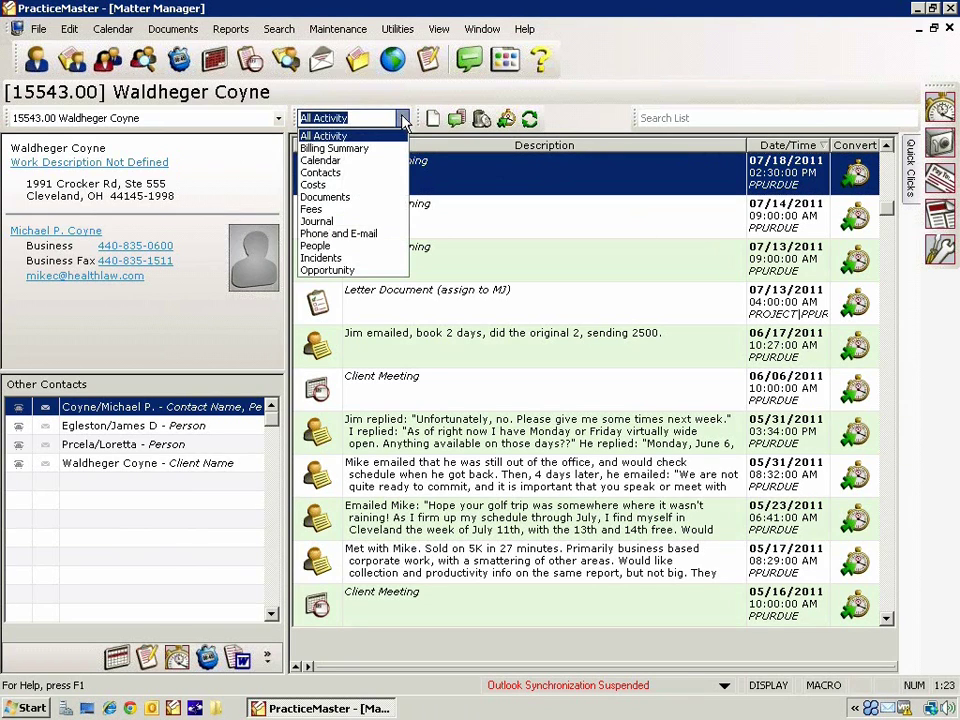
click(355, 136)
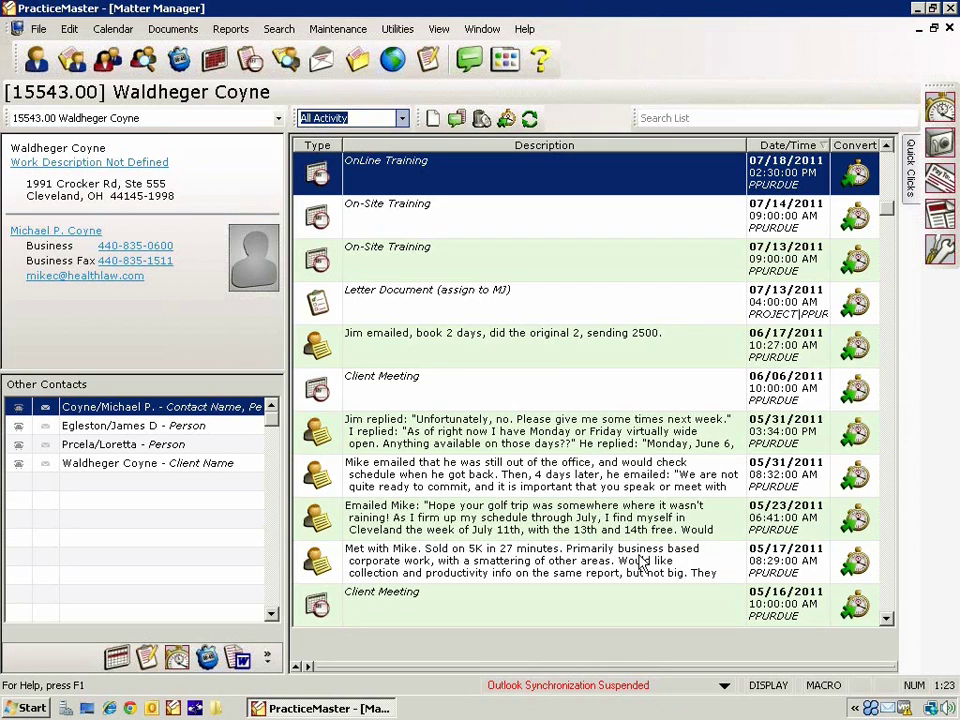
click(888, 172)
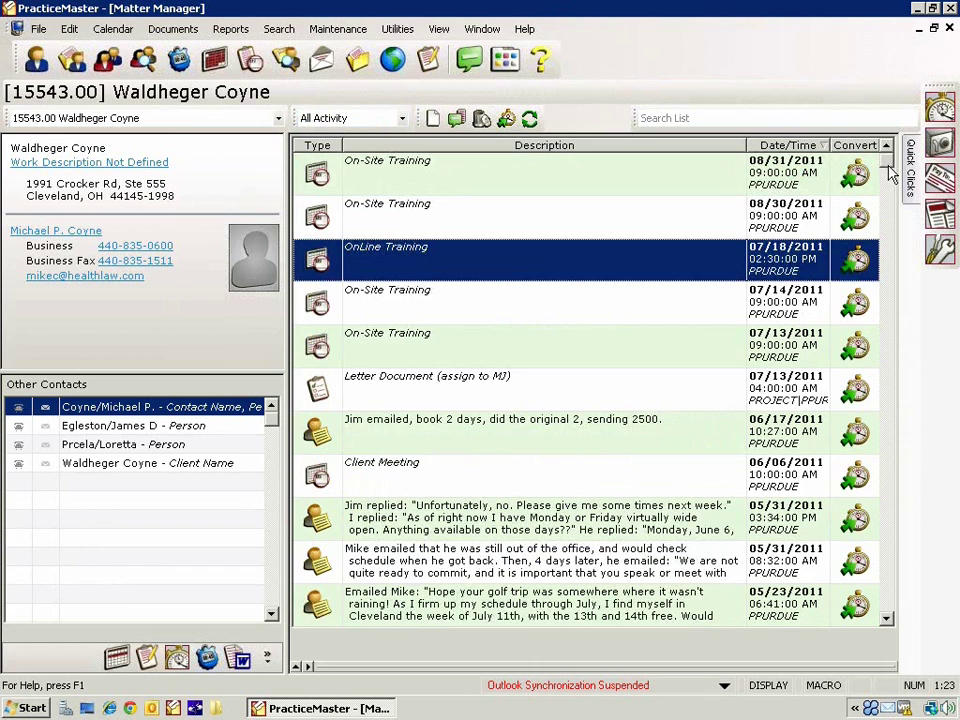
click(889, 594)
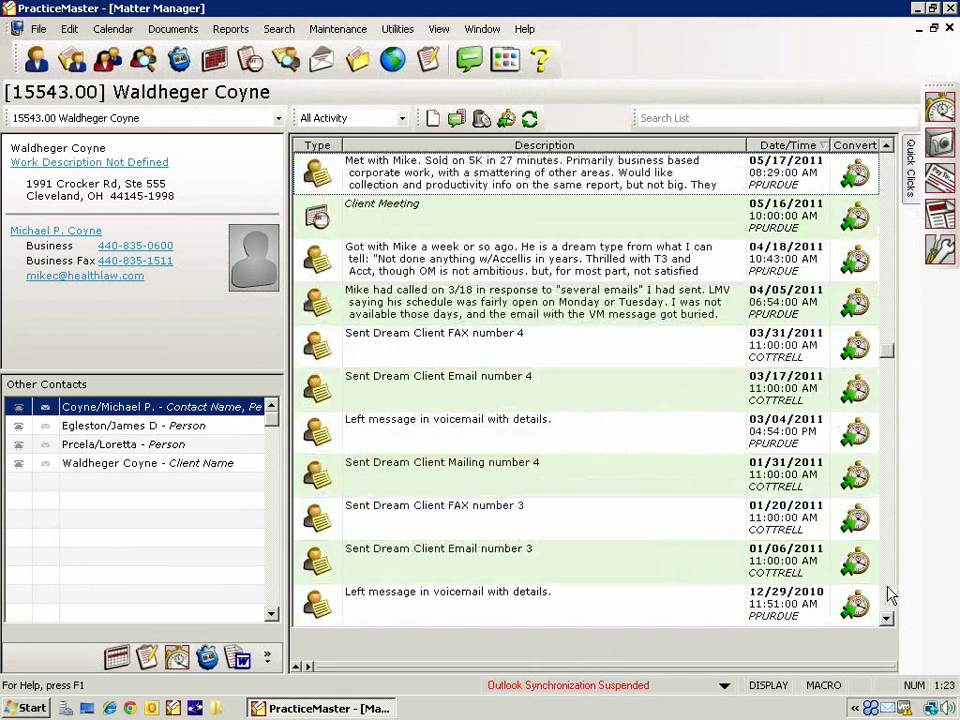
click(889, 594)
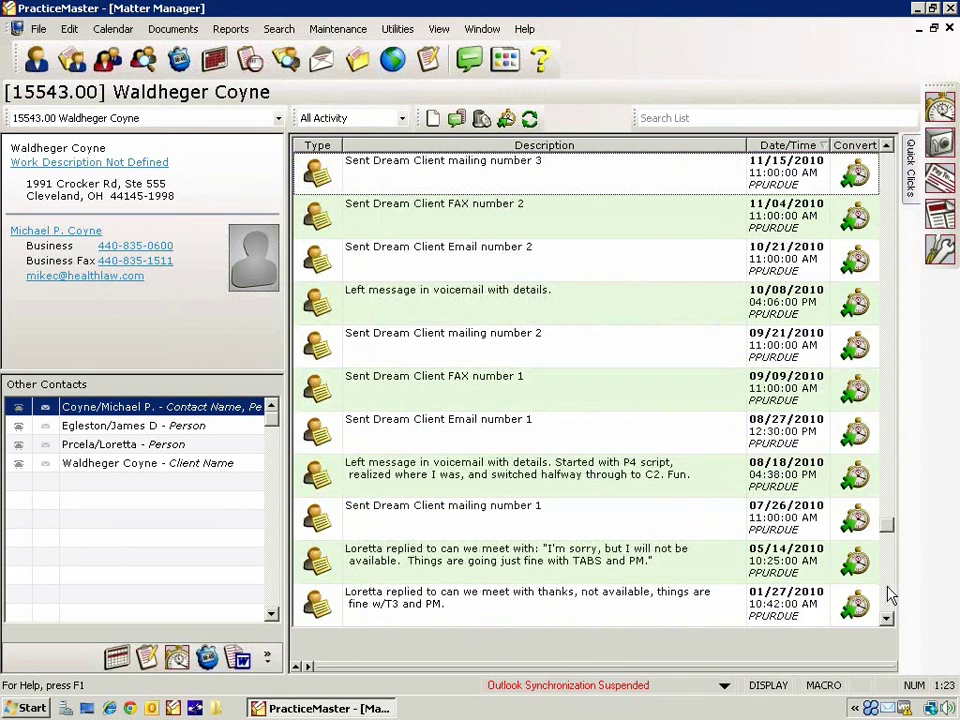
click(889, 594)
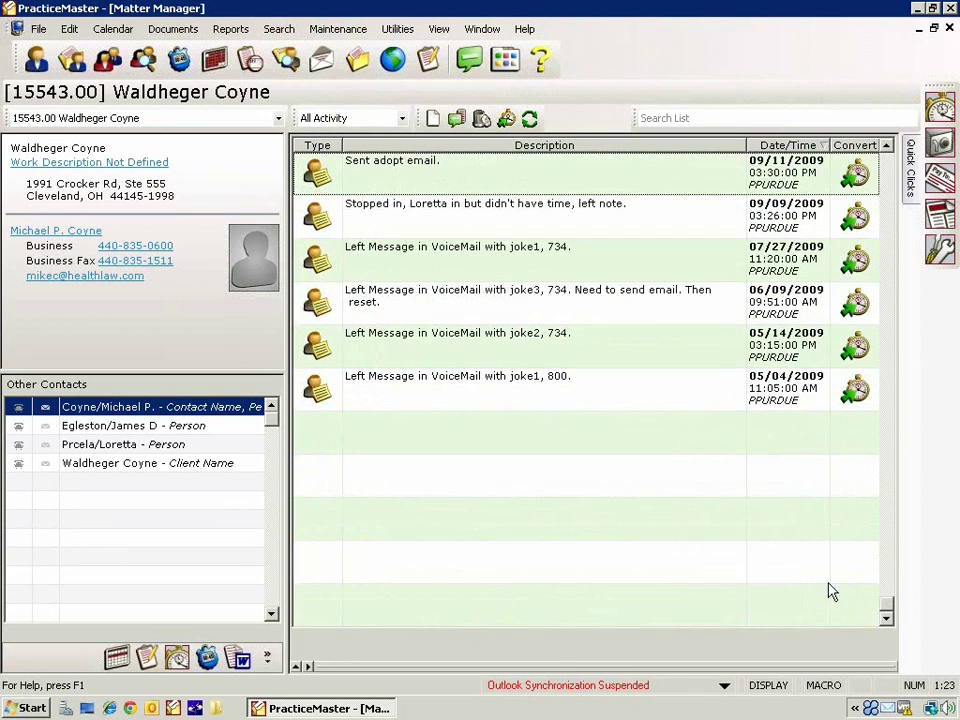
click(252, 120)
Switch back to matter 10001.00 Attorney Computer Systems by looking up 'acs' in the matter combo.
text(at)
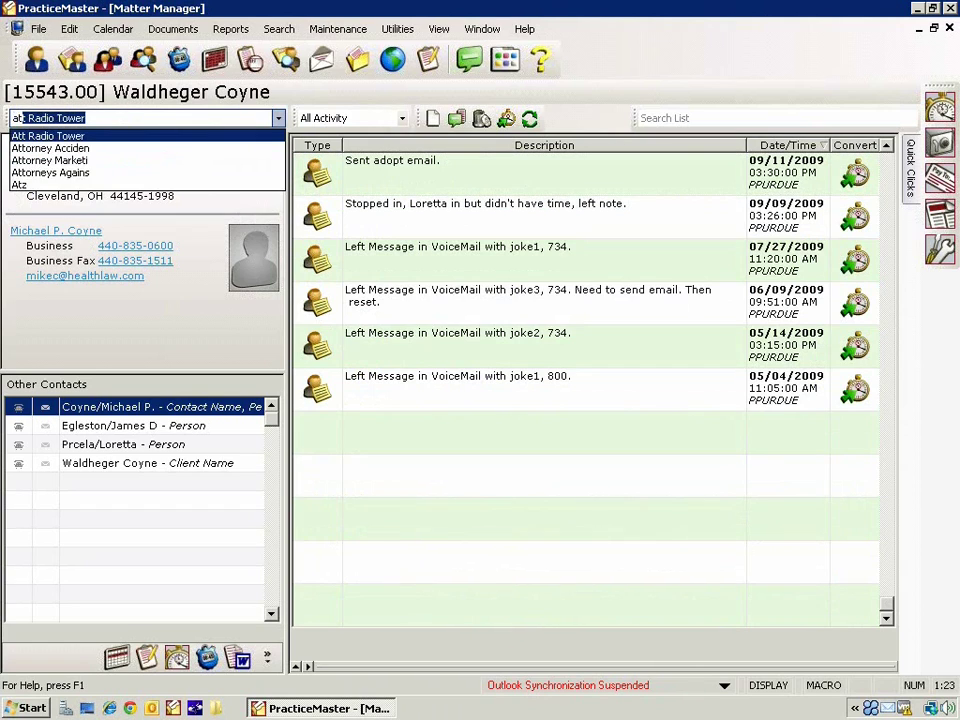
text(to)
key(BackSpace)
key(BackSpace)
key(BackSpace)
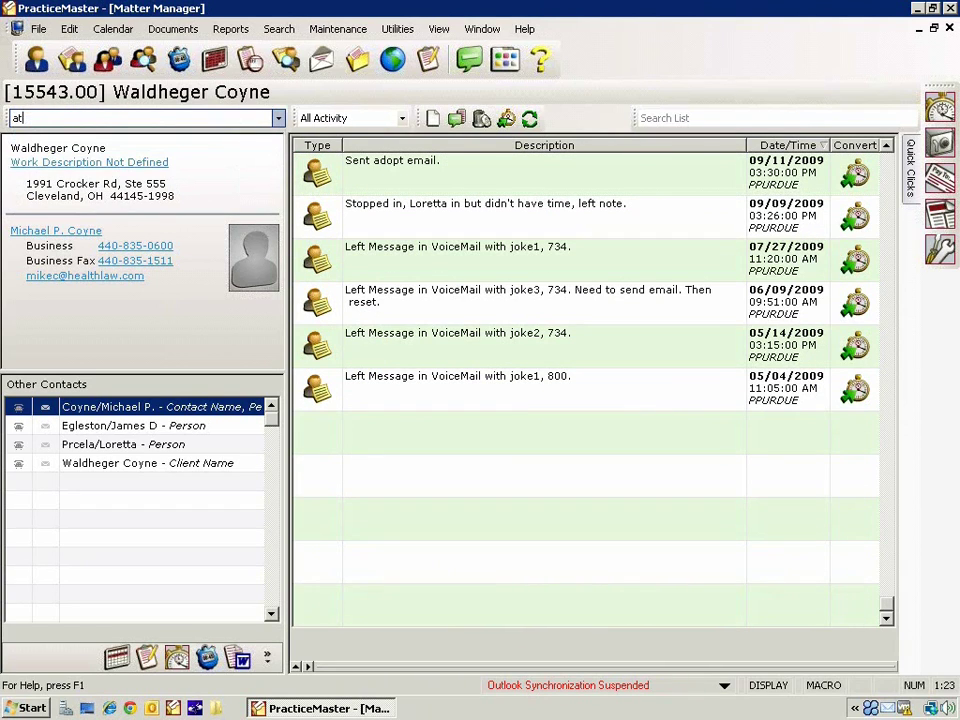
key(BackSpace)
key(BackSpace)
text(acs)
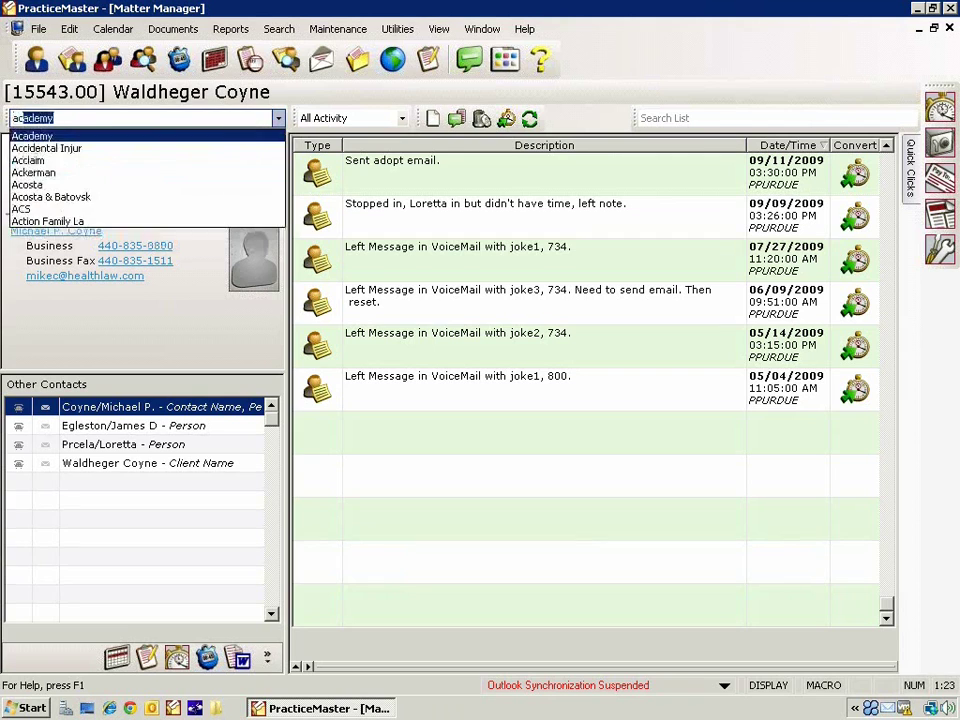
key(Return)
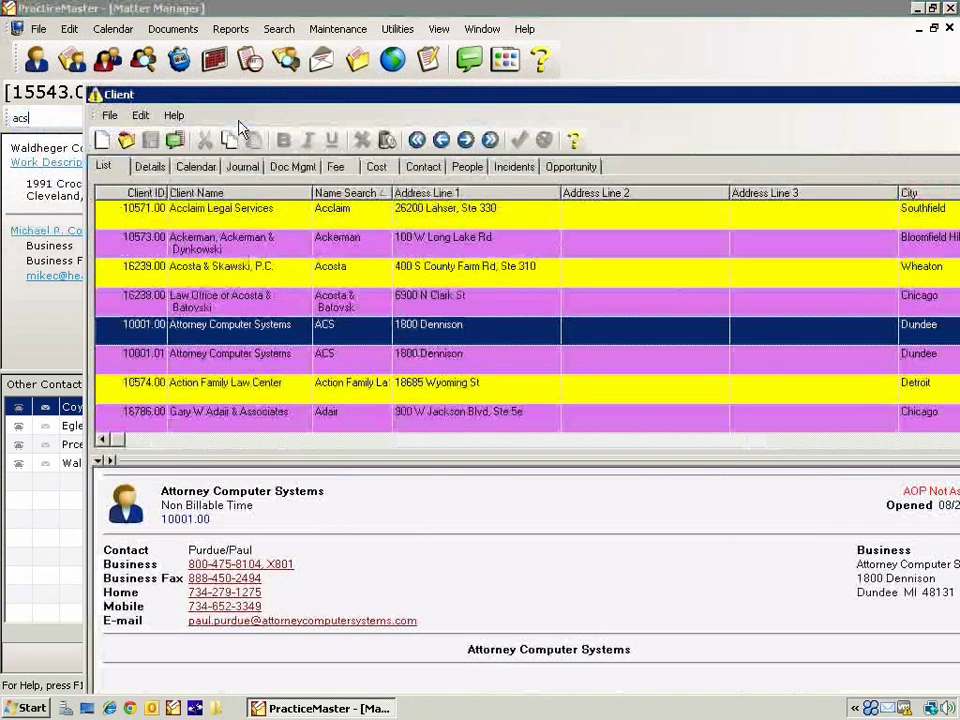
key(Return)
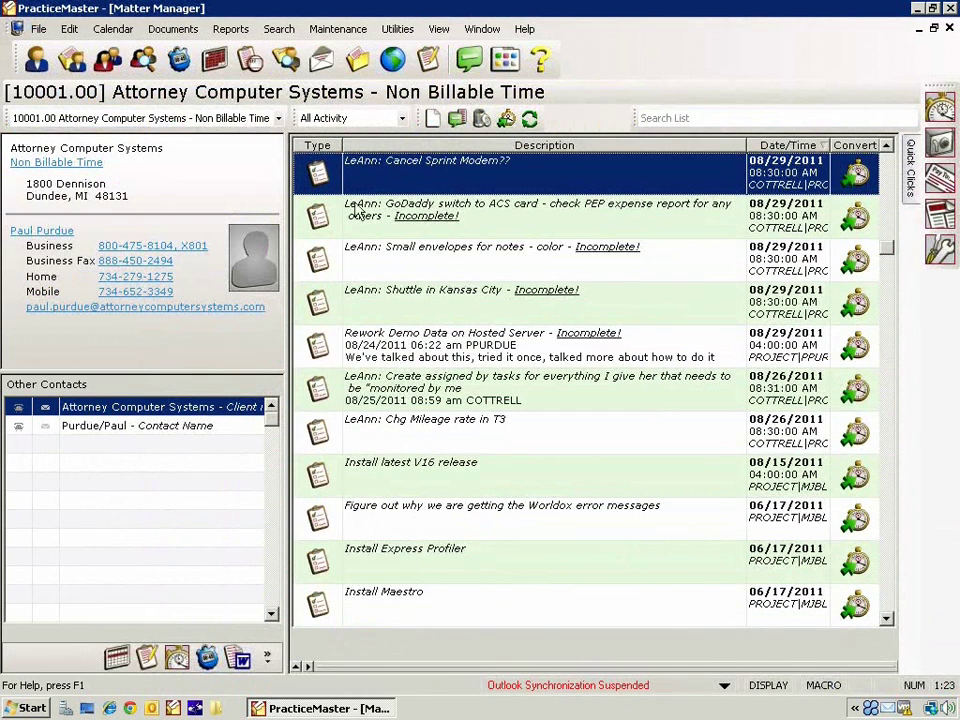
click(402, 119)
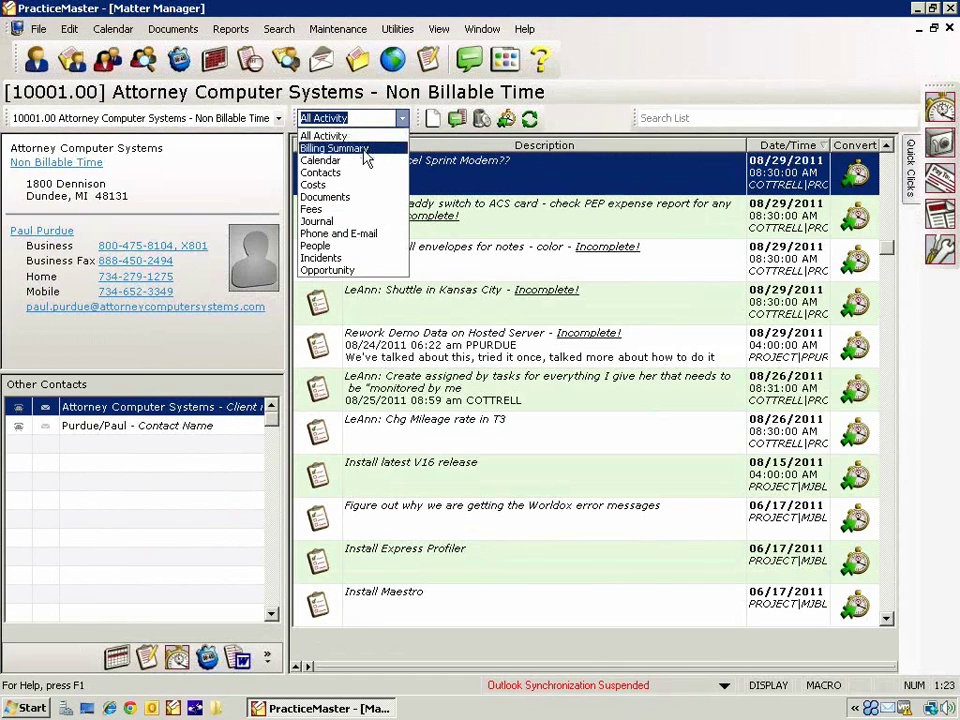
Show matter 10001.00's Billing Summary: 145.00 balance, statement #3692 dated 08/29/2011.
click(366, 150)
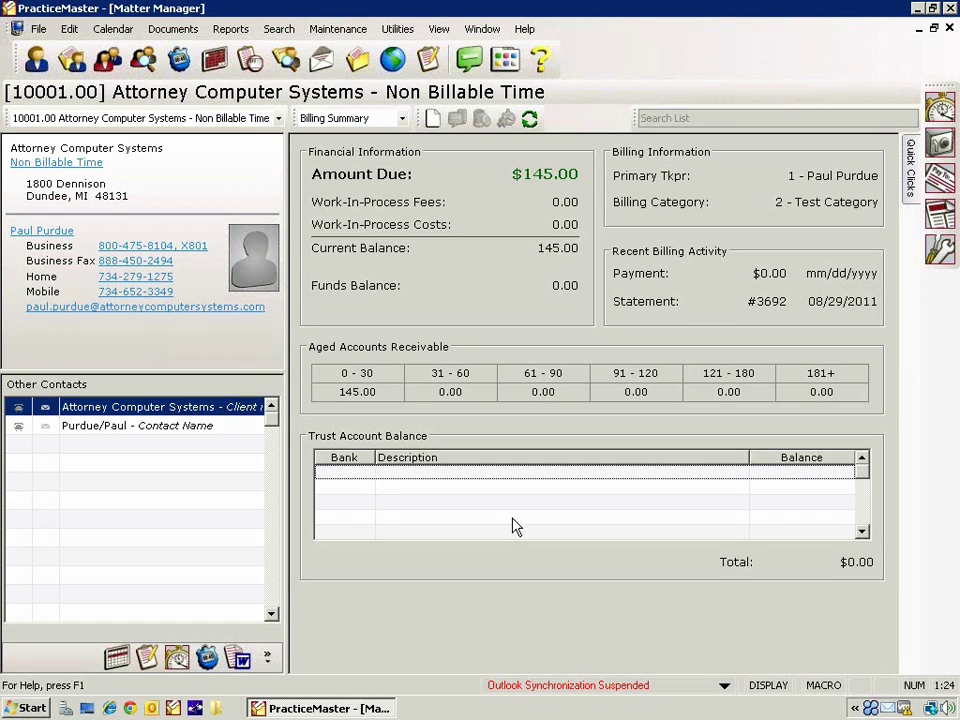
click(403, 118)
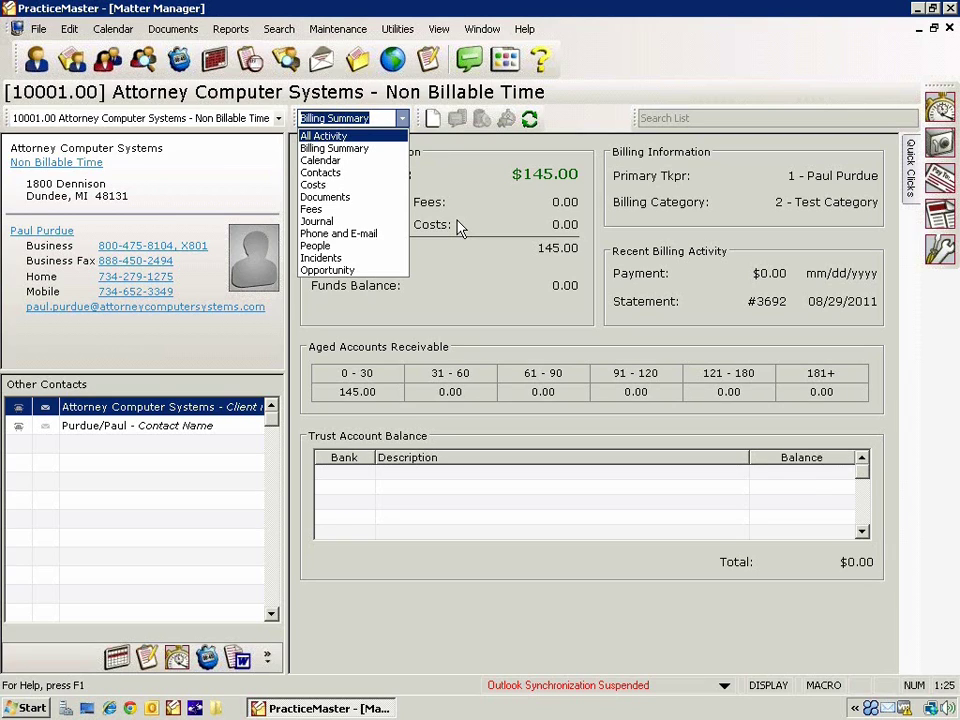
Try the People and Journal views, then return to All Activity for matter 10001.00.
click(335, 247)
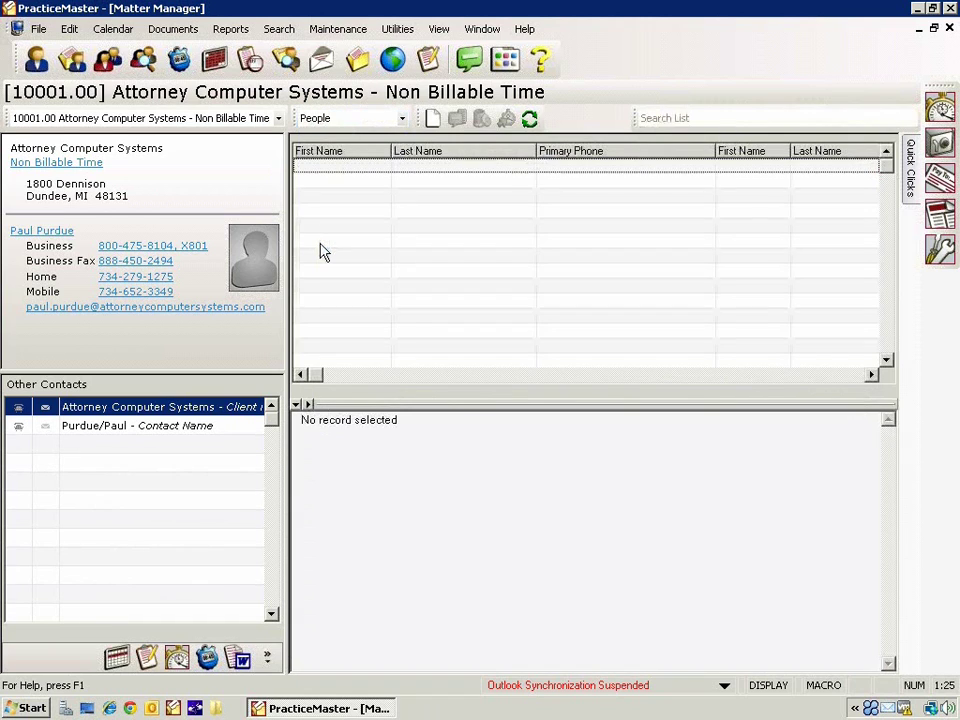
click(402, 119)
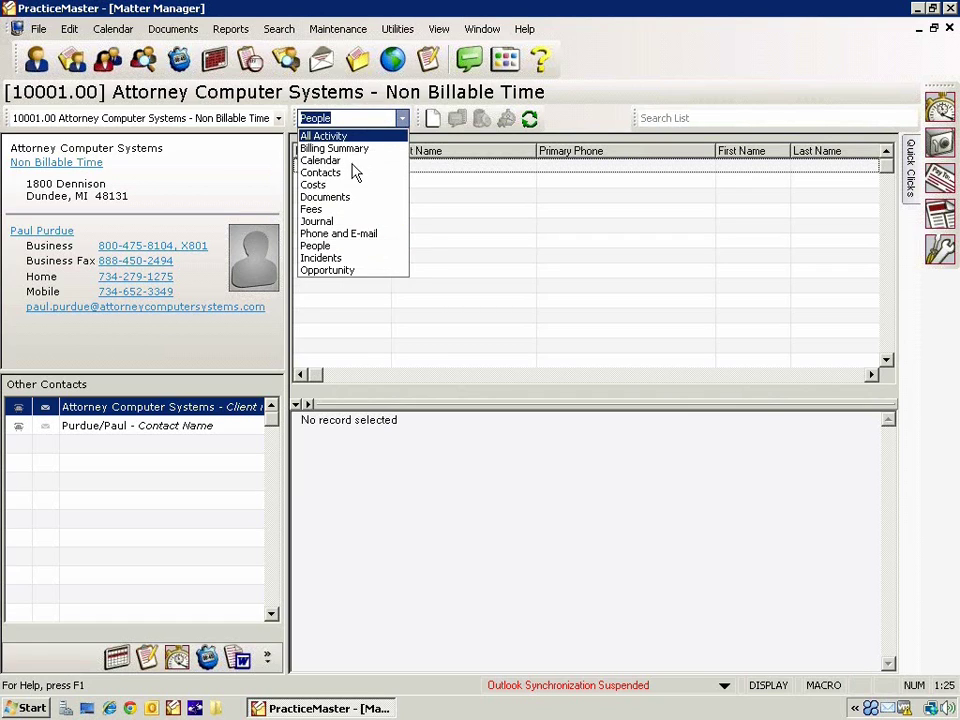
click(325, 223)
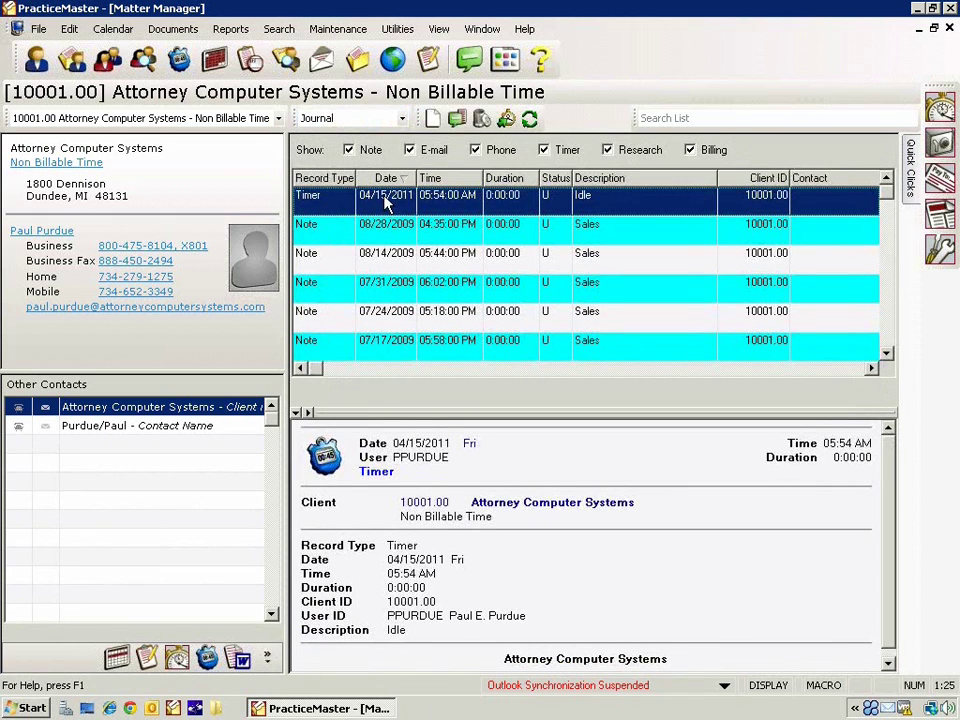
click(401, 119)
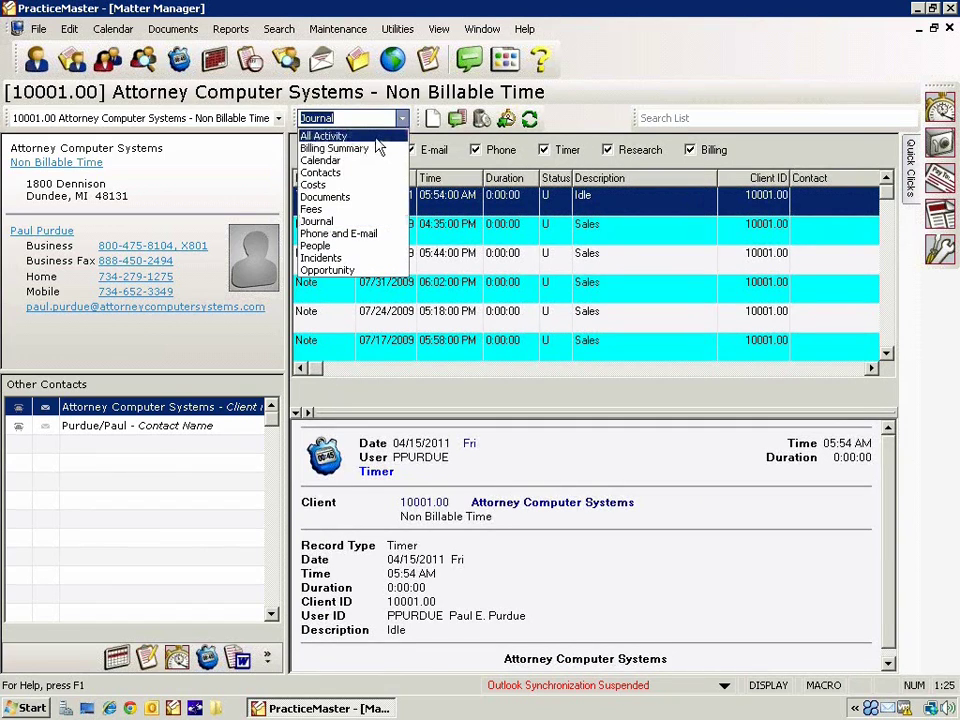
click(367, 141)
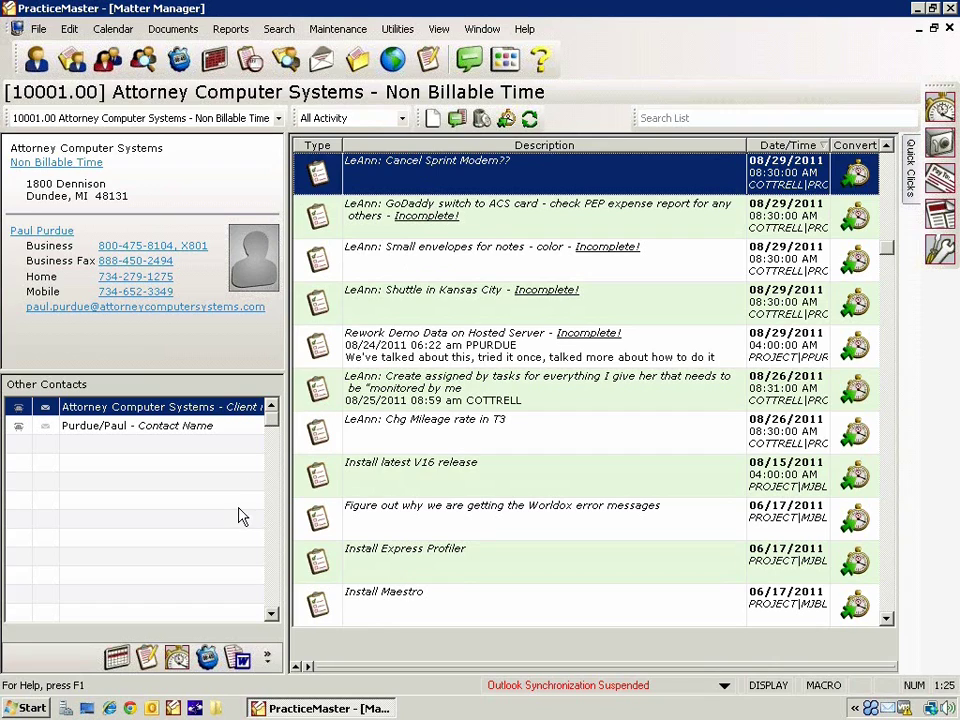
click(116, 664)
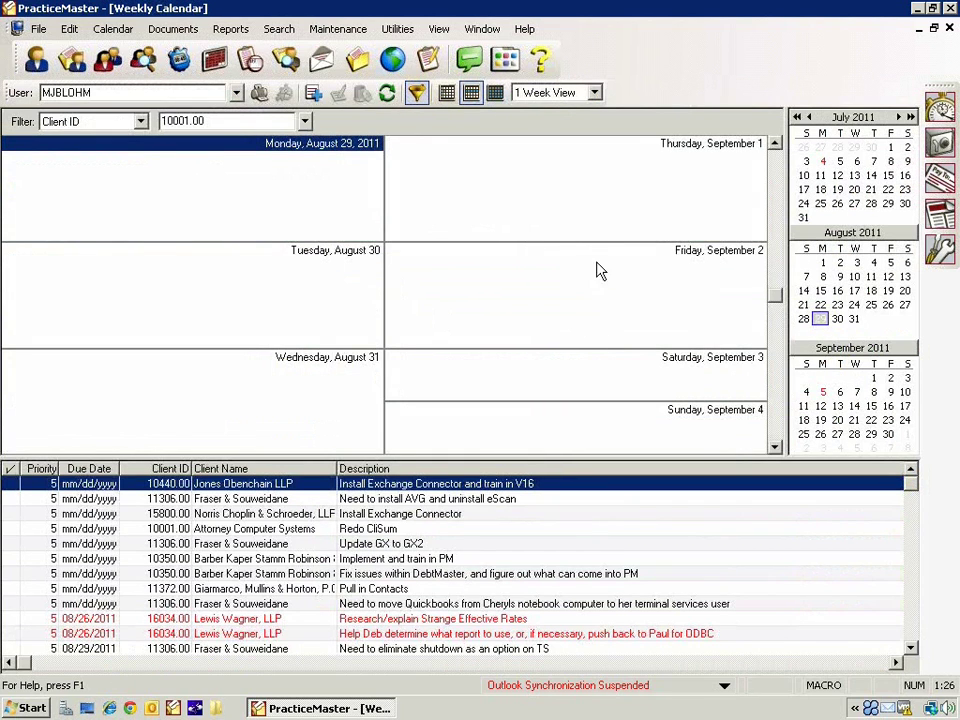
click(949, 29)
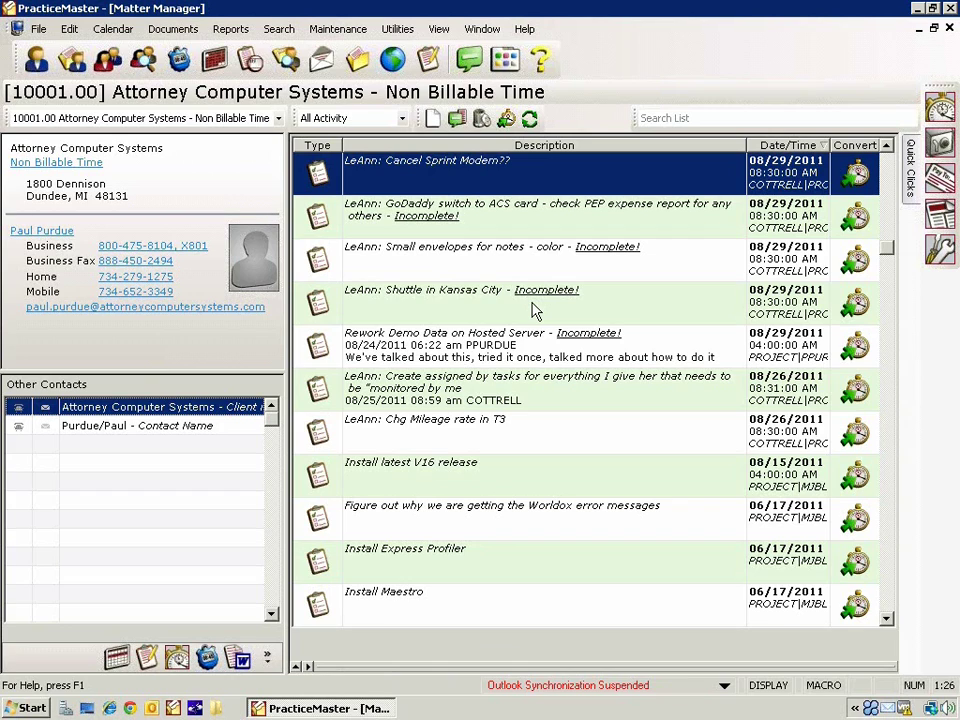
Return matter 10001.00 to its Billing Summary view showing $145.00 due.
click(403, 118)
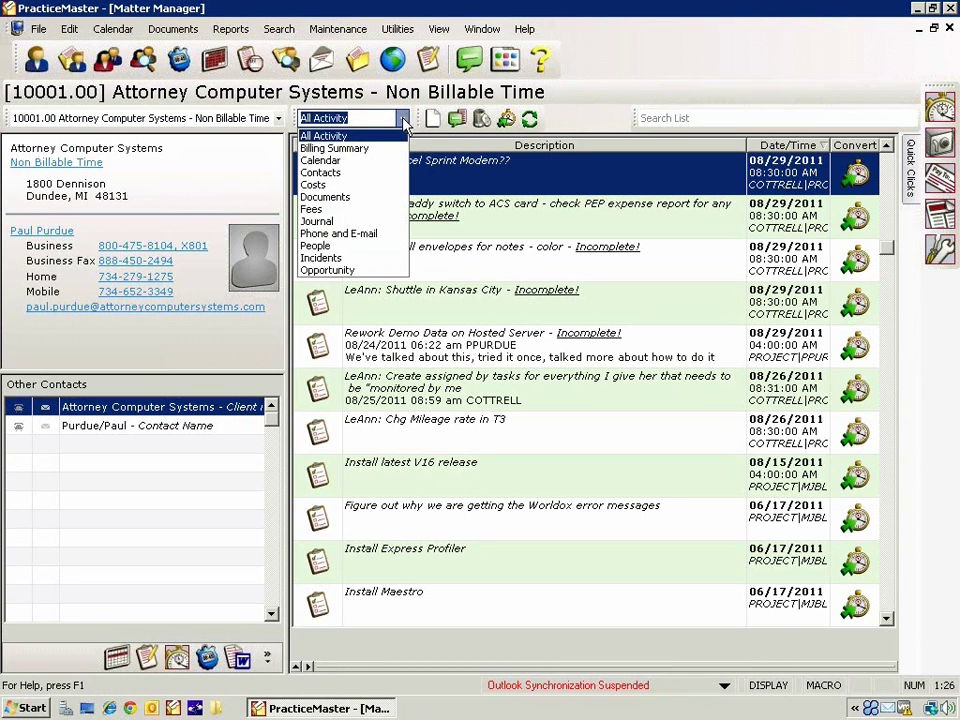
click(380, 150)
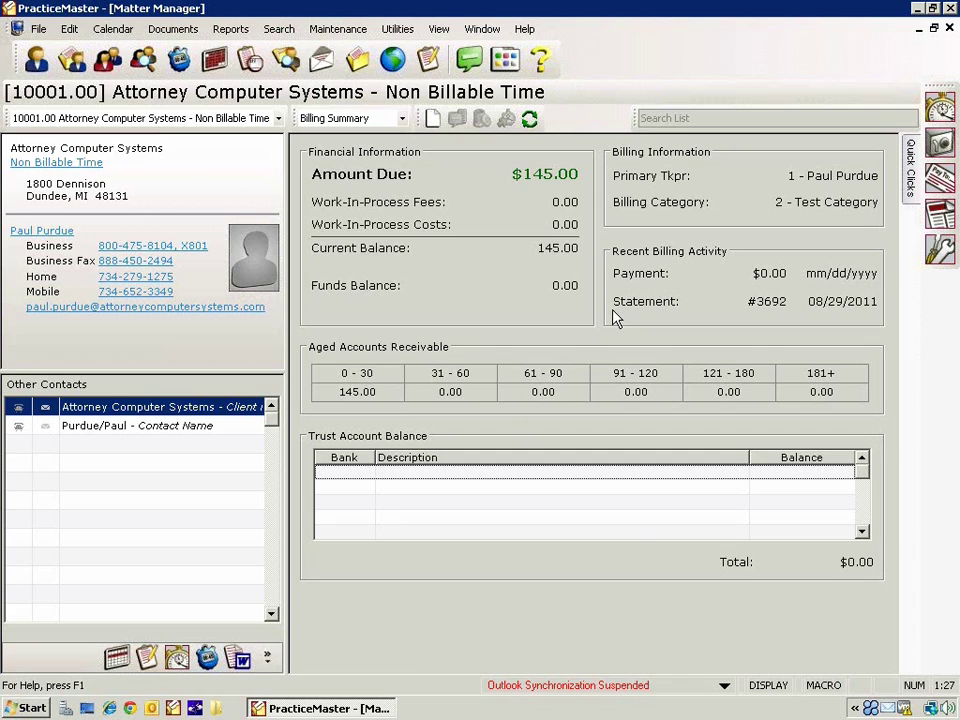
Close Matter Manager, filter the Calendar File to Lewis tasks, and start a new task record.
click(950, 30)
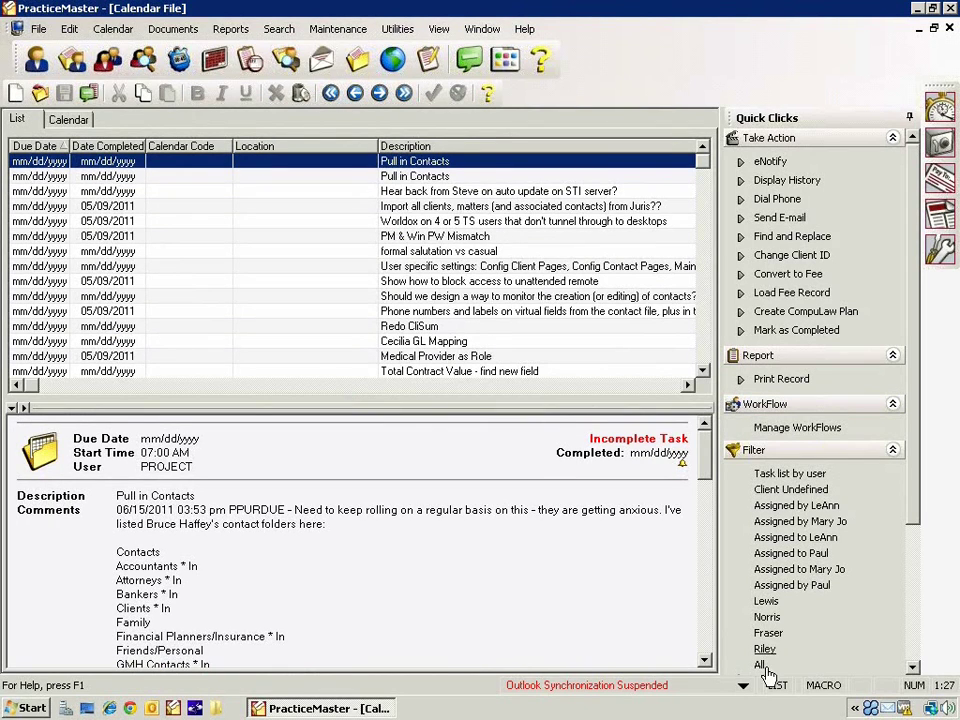
click(766, 602)
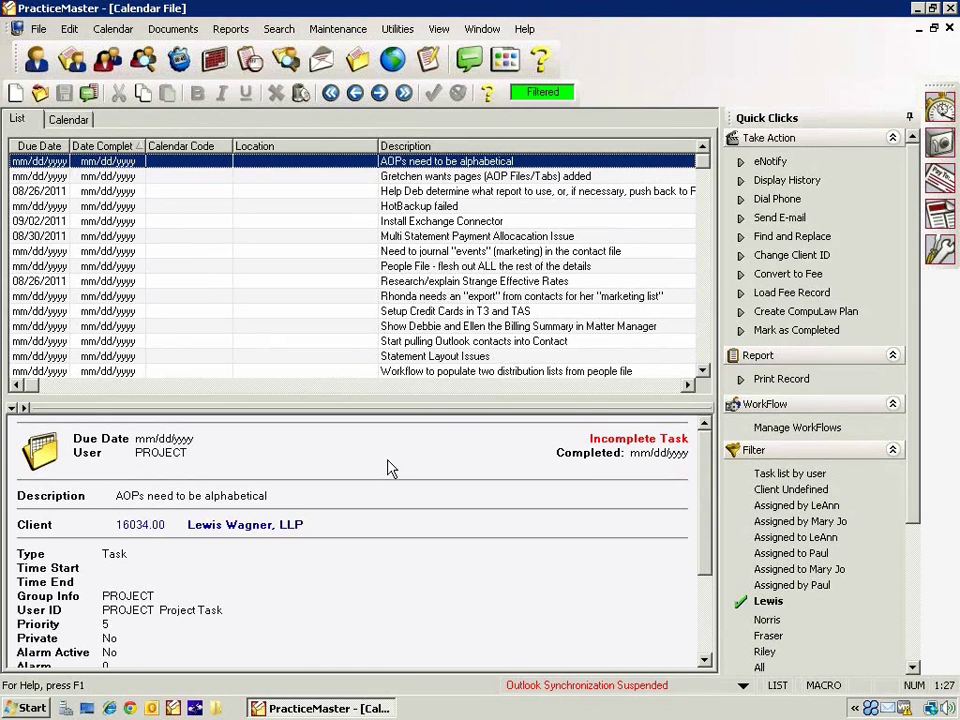
key(ctrl+n)
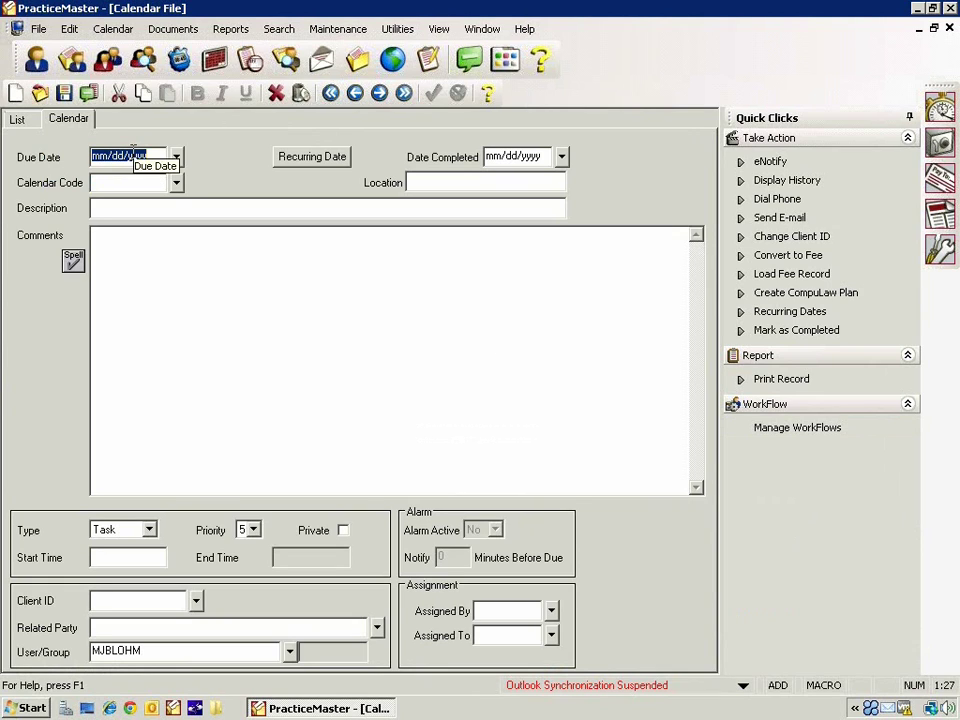
Describe the task as checking a colleague's reporting issue and set the client to Attorney Computer Systems.
click(114, 209)
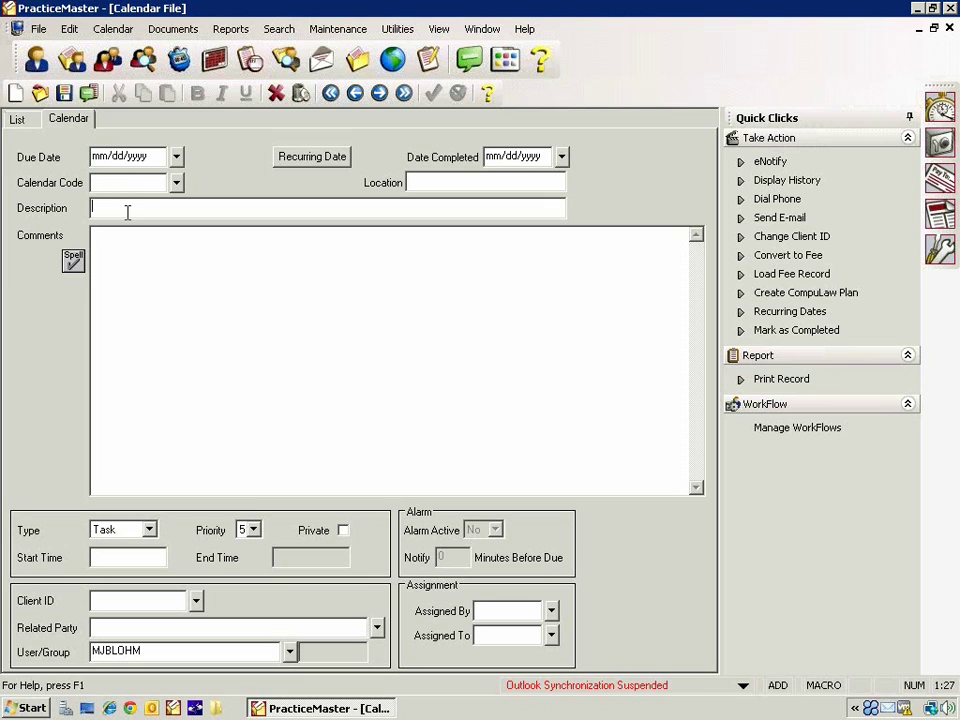
text(Check on Deb's reporting issue)
click(95, 236)
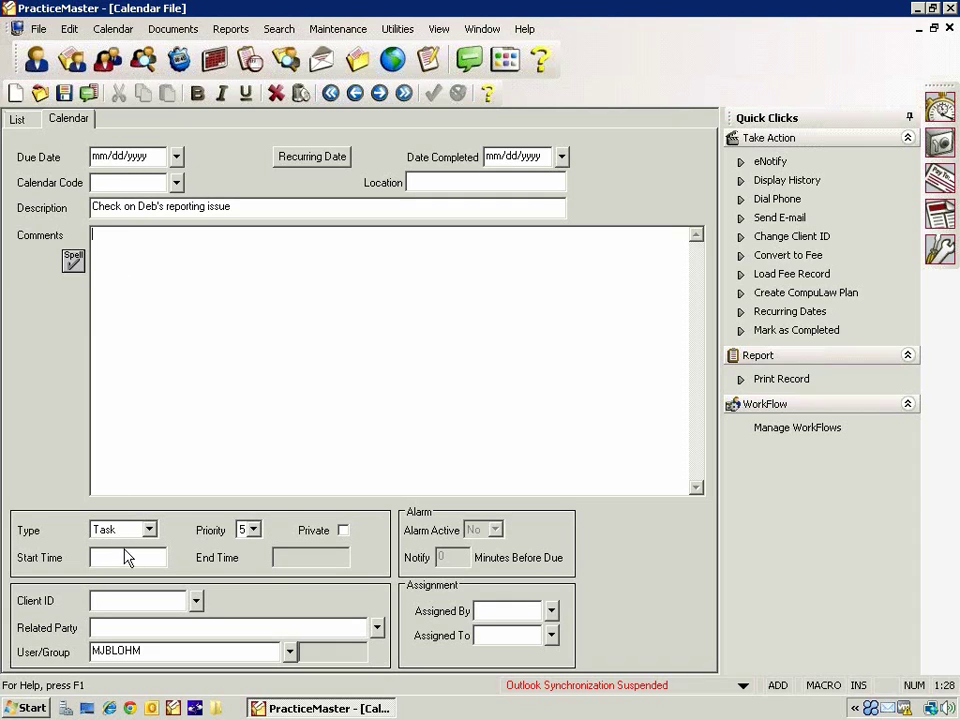
click(129, 600)
text(acs)
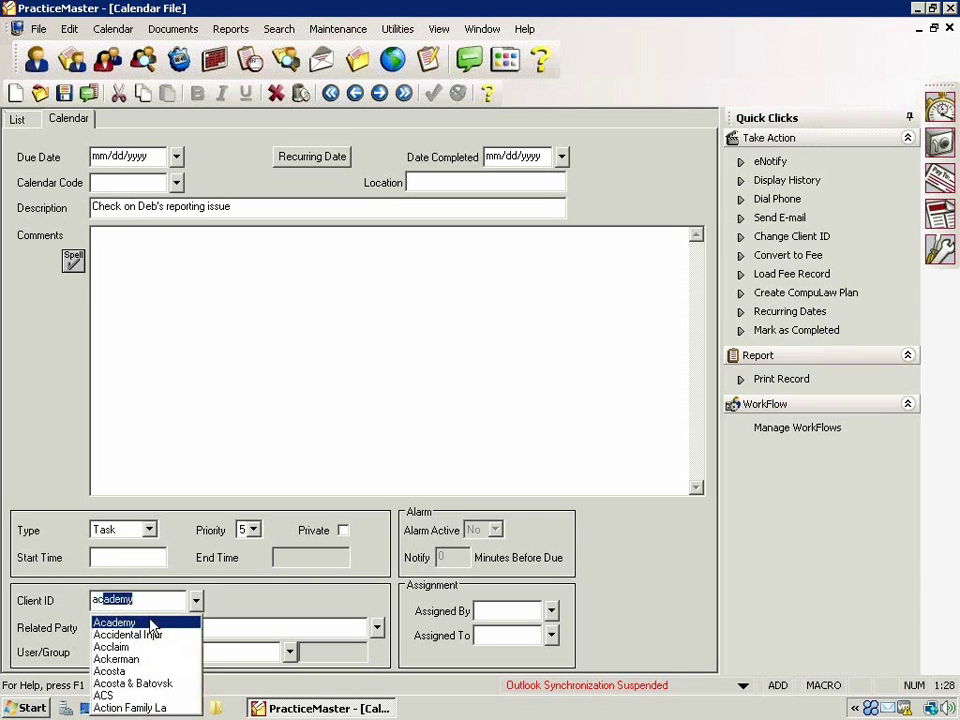
key(Tab)
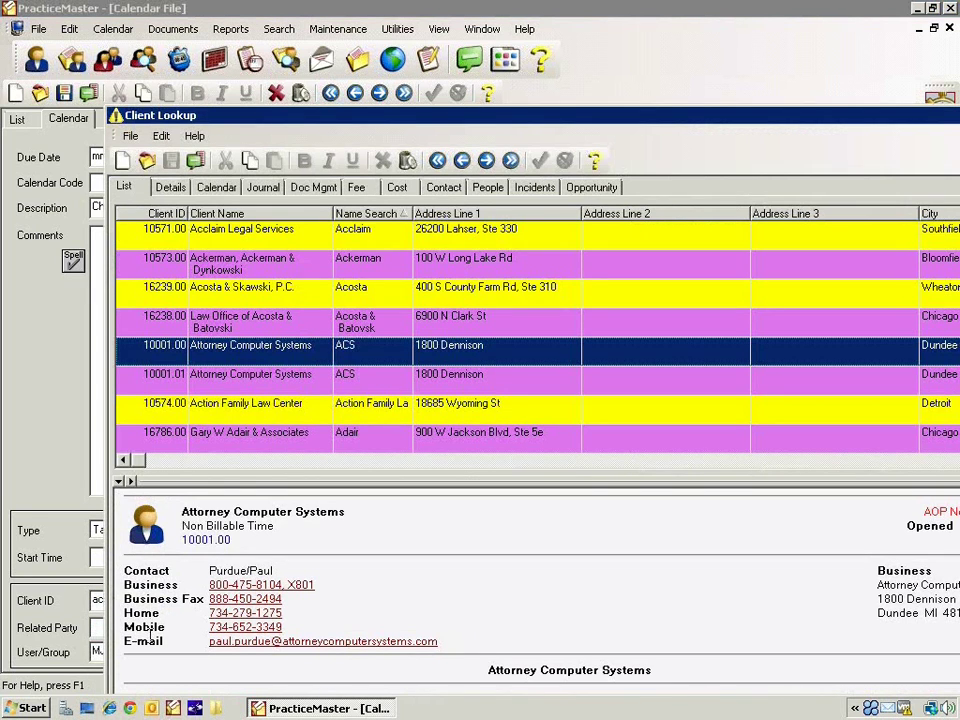
double_click(291, 348)
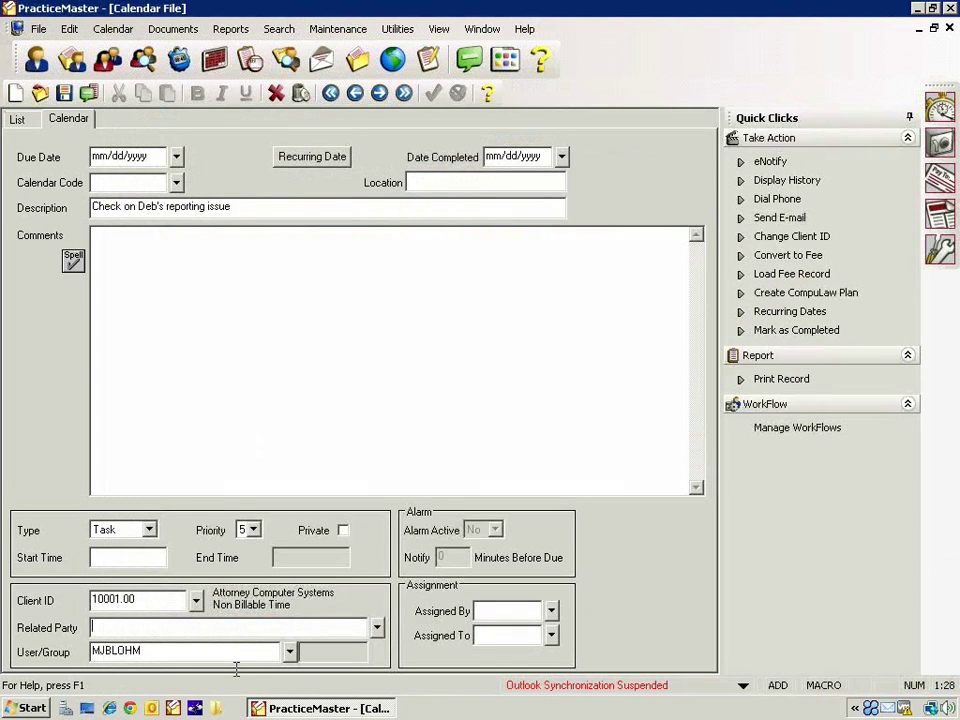
Replace the User/Group with three users, fill Assigned By and Assigned To, and save the task.
drag(156, 651, 32, 645)
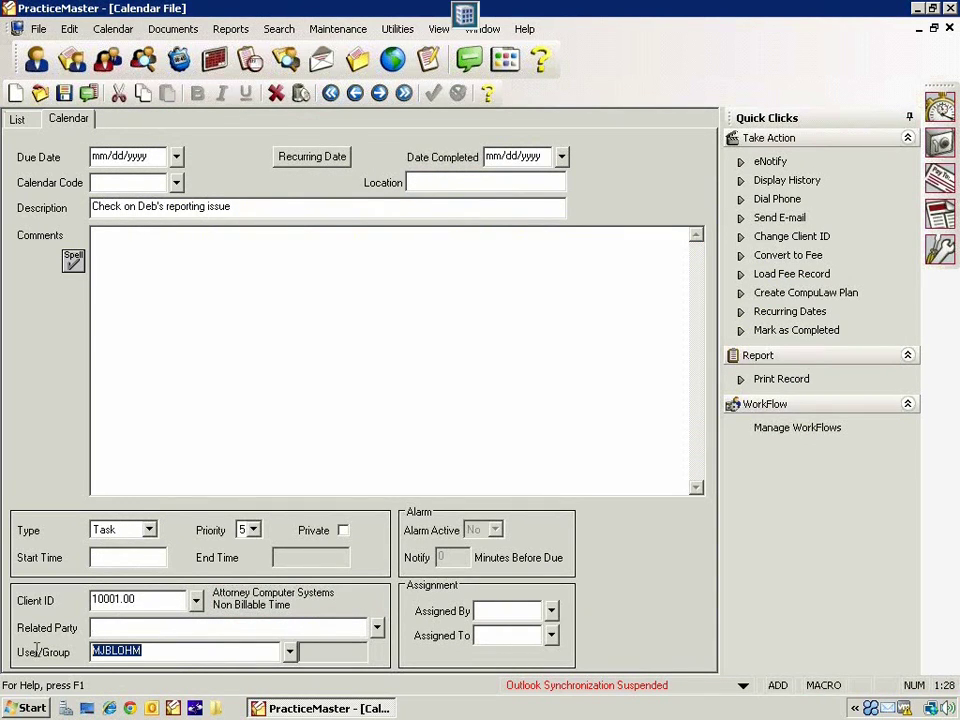
text(PROJECT)
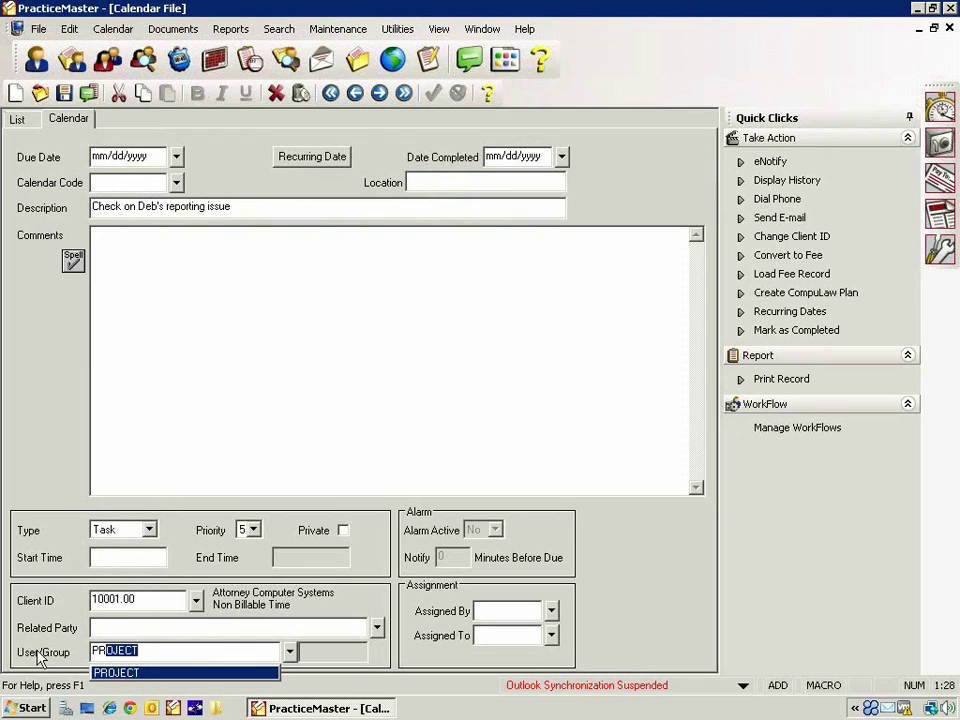
text(, )
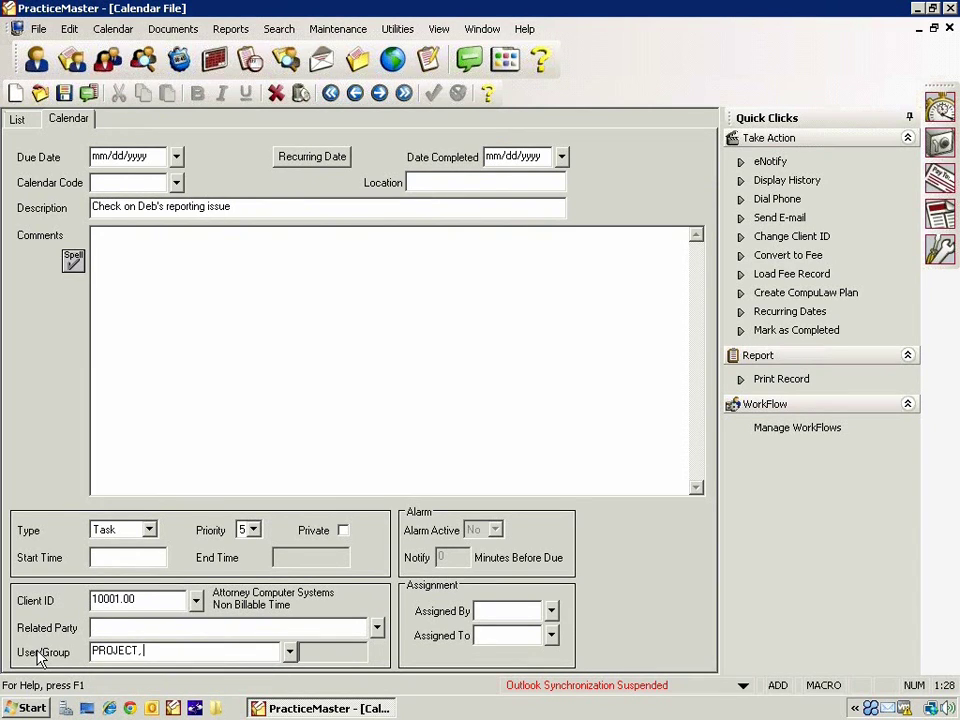
text(MJBLOHM)
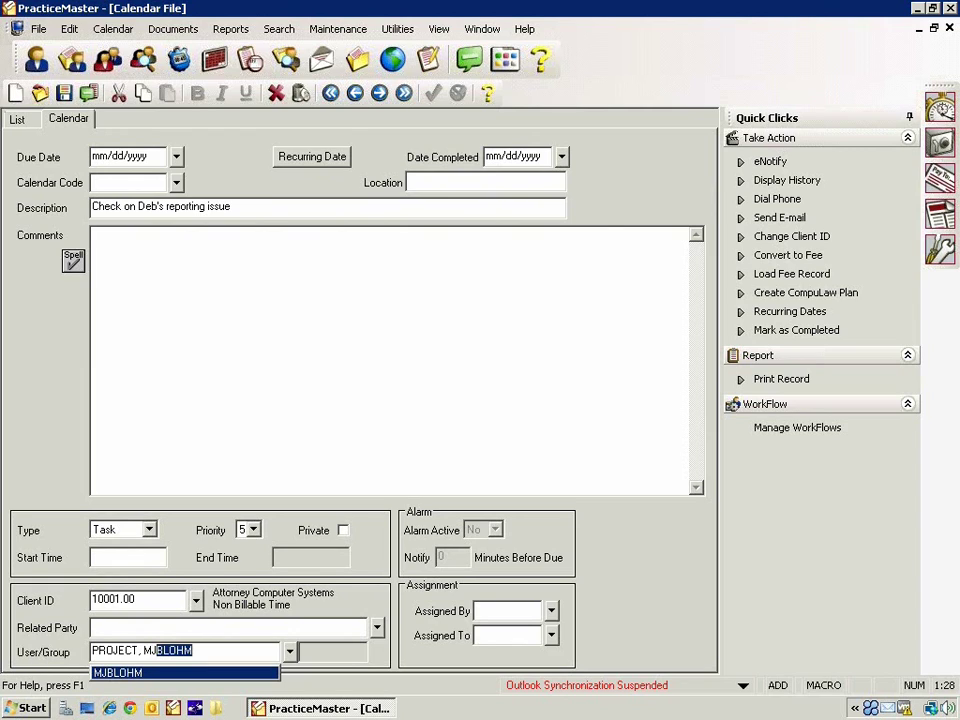
text(, )
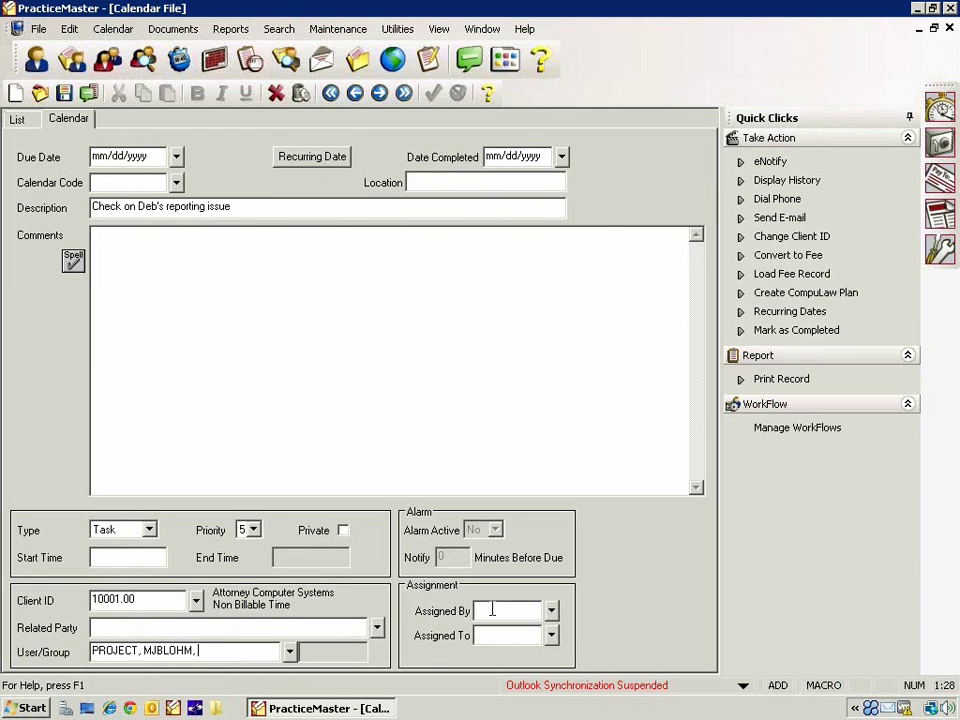
text(PPURDUE)
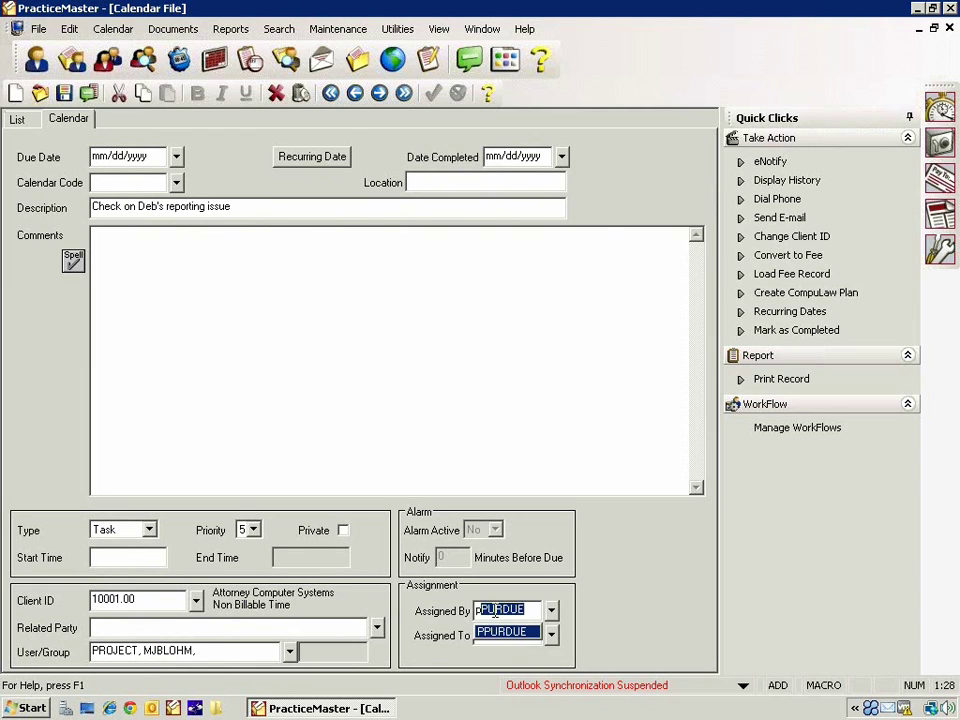
key(Tab)
text(m)
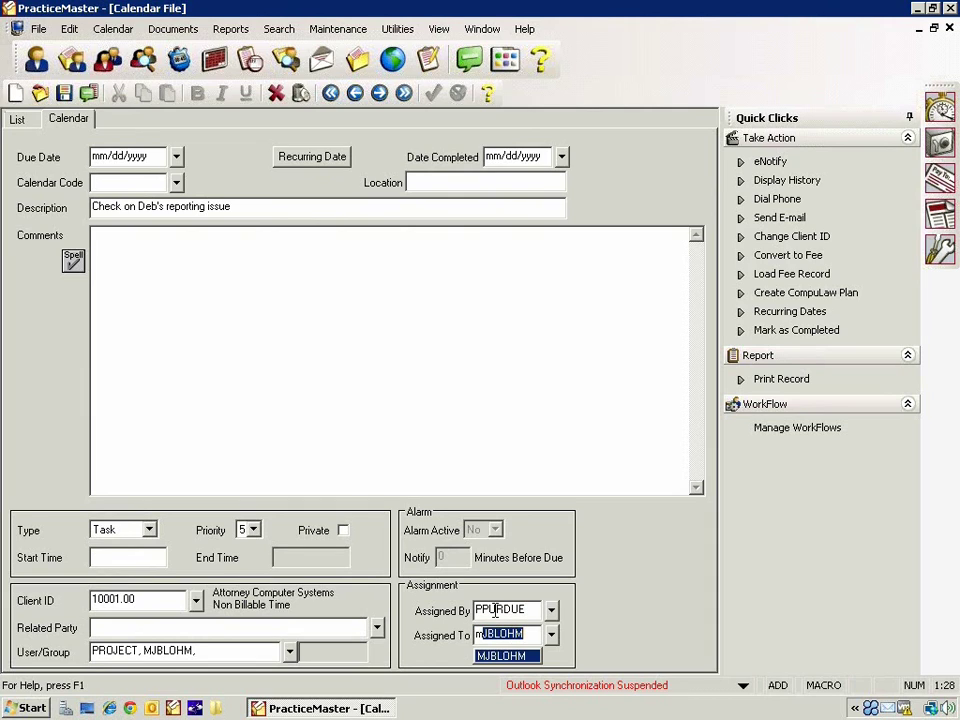
text(j)
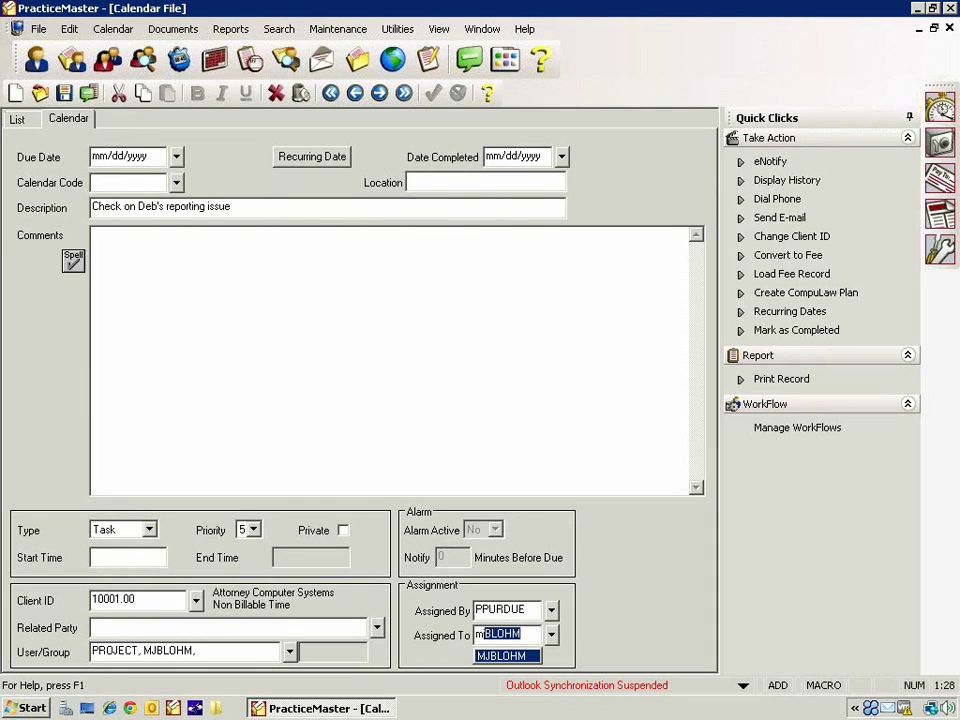
key(Tab)
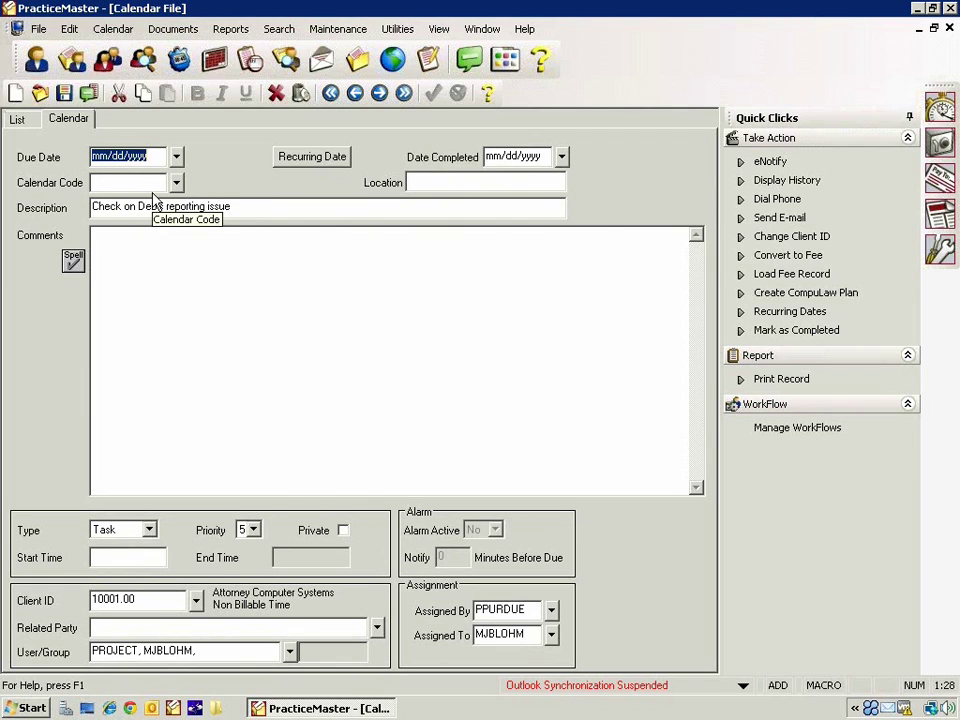
click(64, 93)
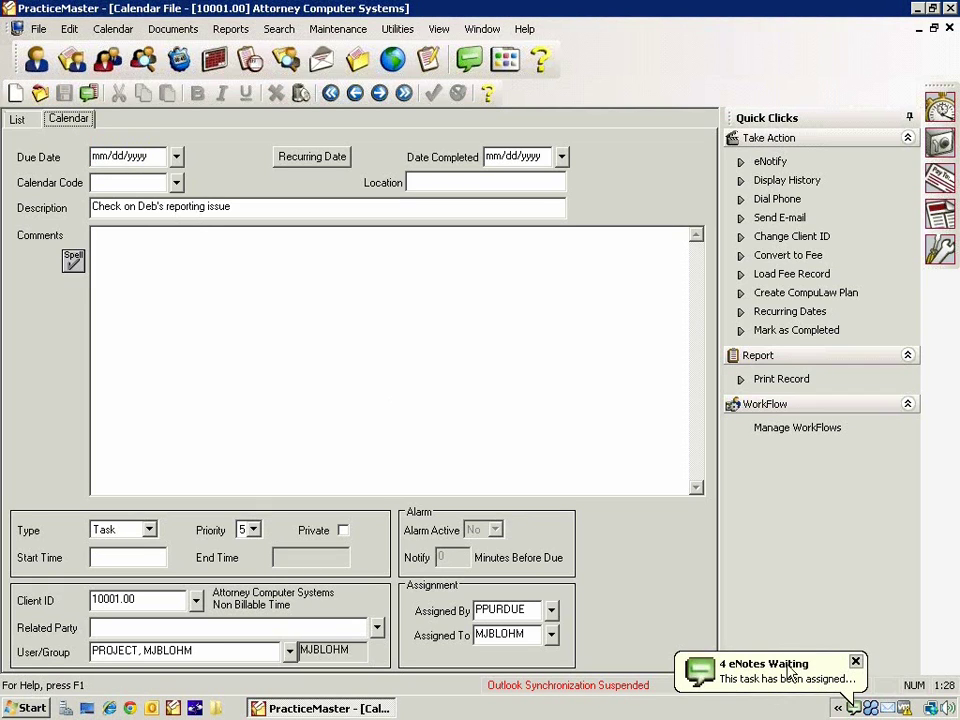
Open the task-assignment eNote and follow its Linked Calendar record link.
click(815, 680)
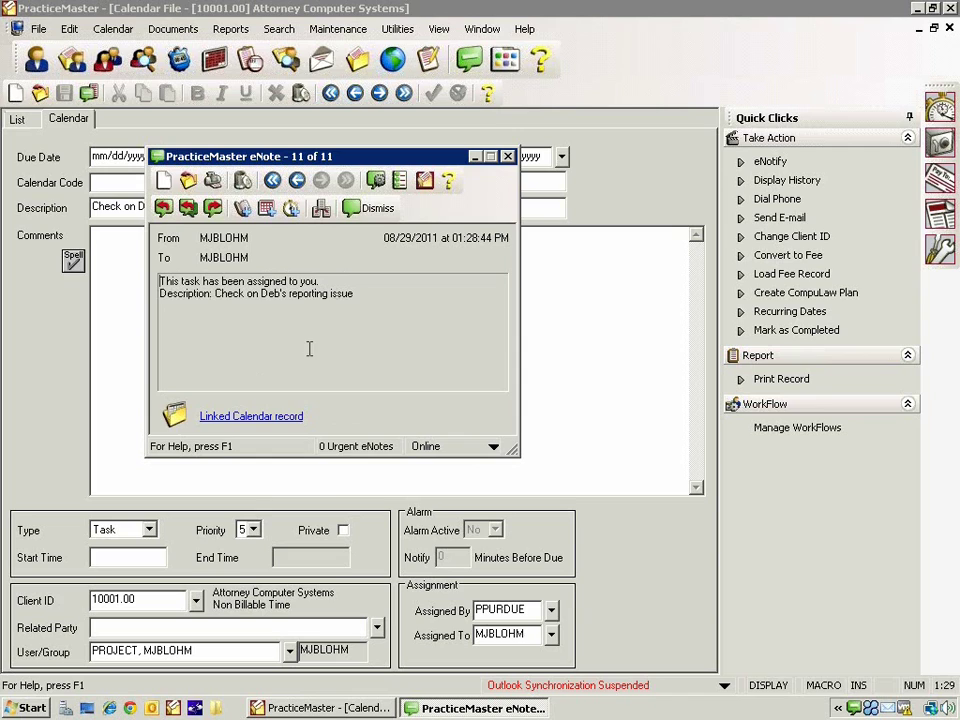
click(266, 420)
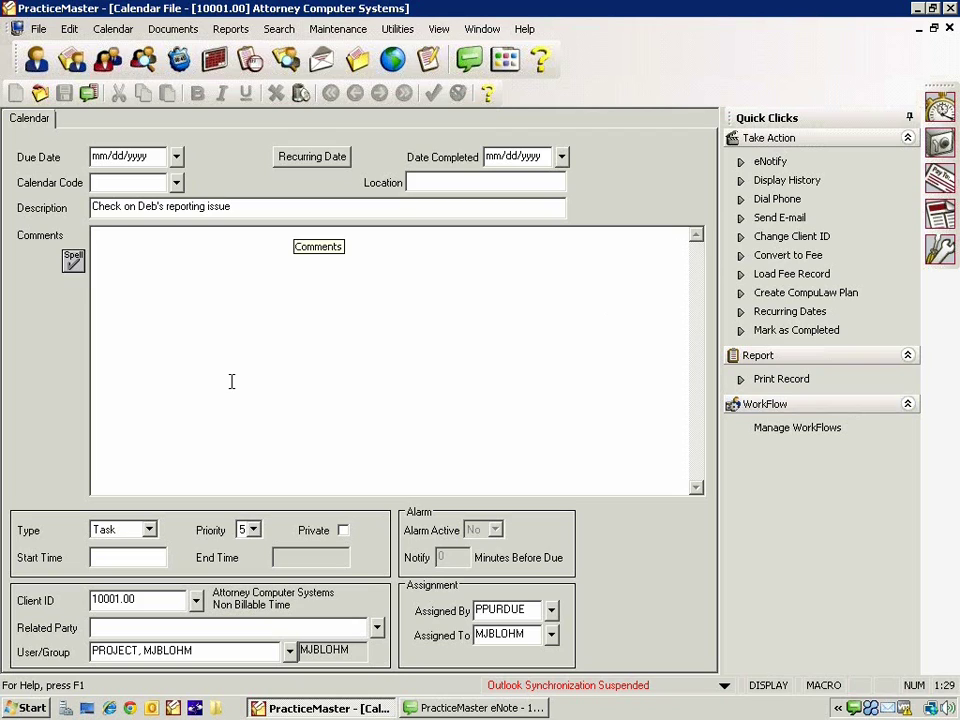
Add a date-stamped comment saying all reports were reviewed and the task is done, then save.
click(504, 293)
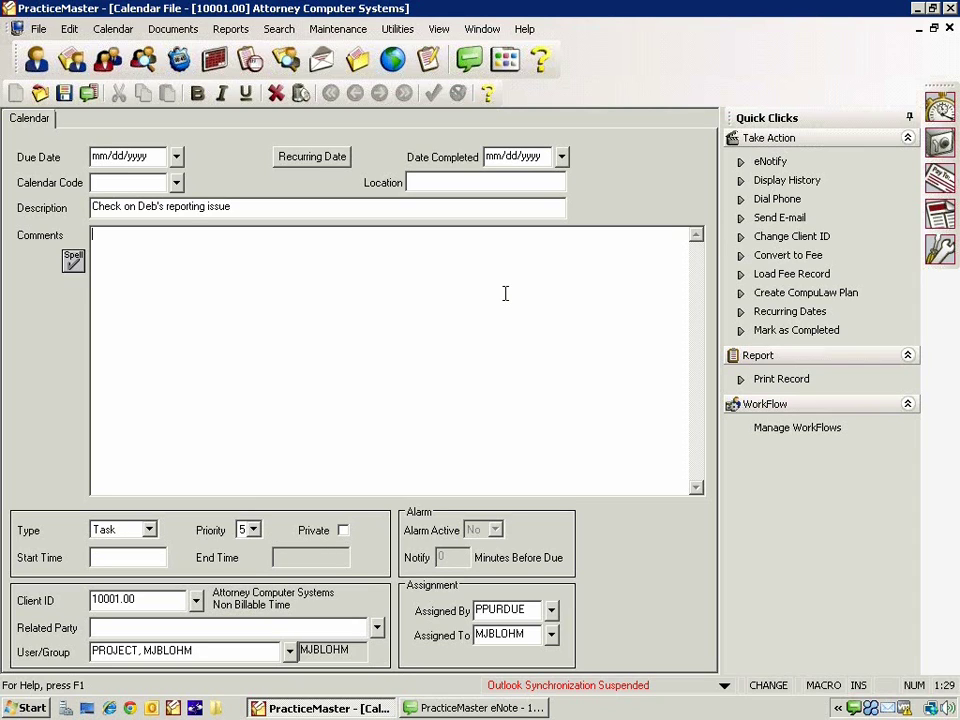
key(ctrl+d)
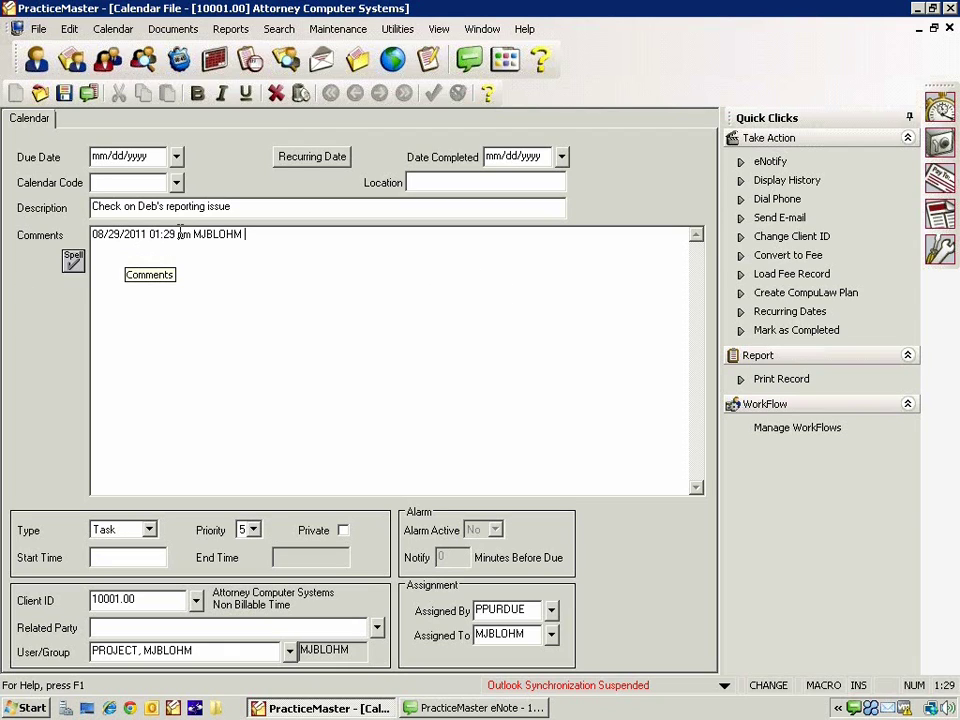
key(Return)
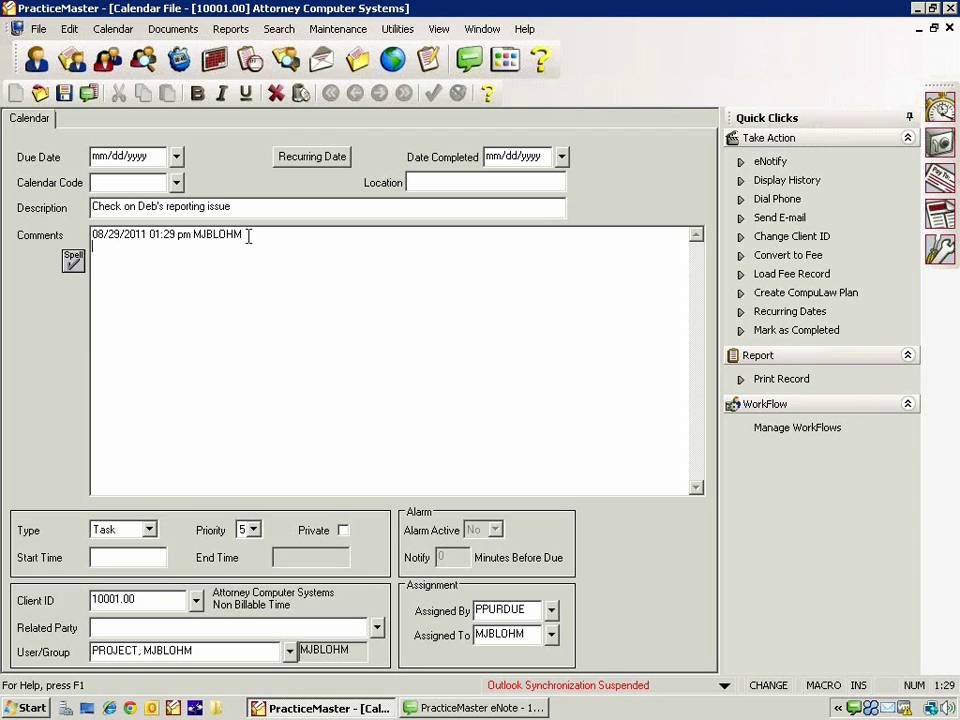
text(Talked to Deb an)
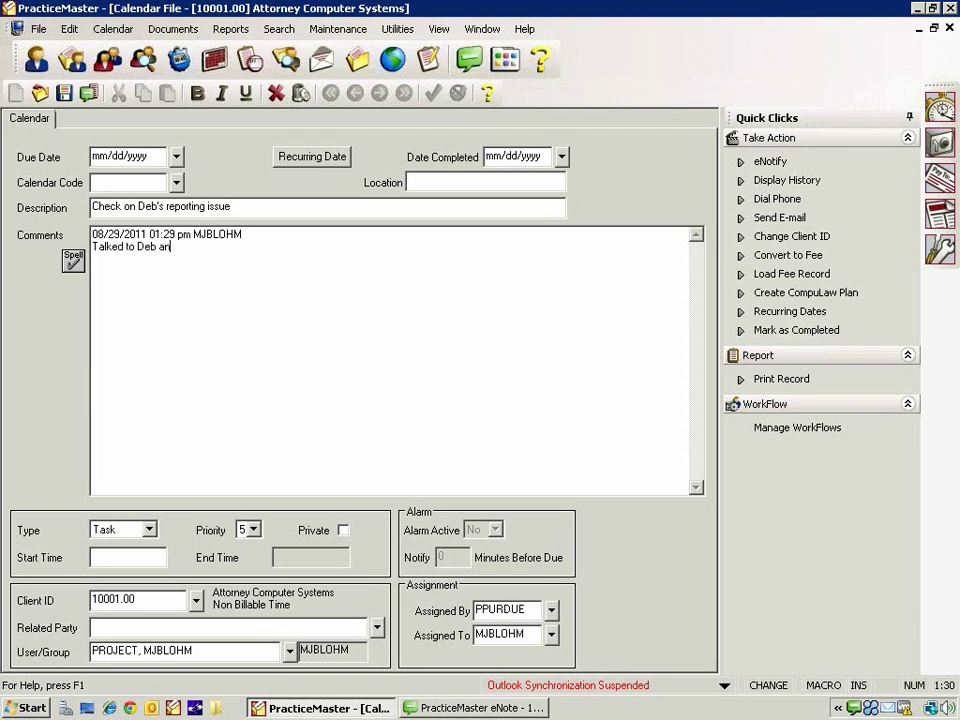
text(d review all reports. Done)
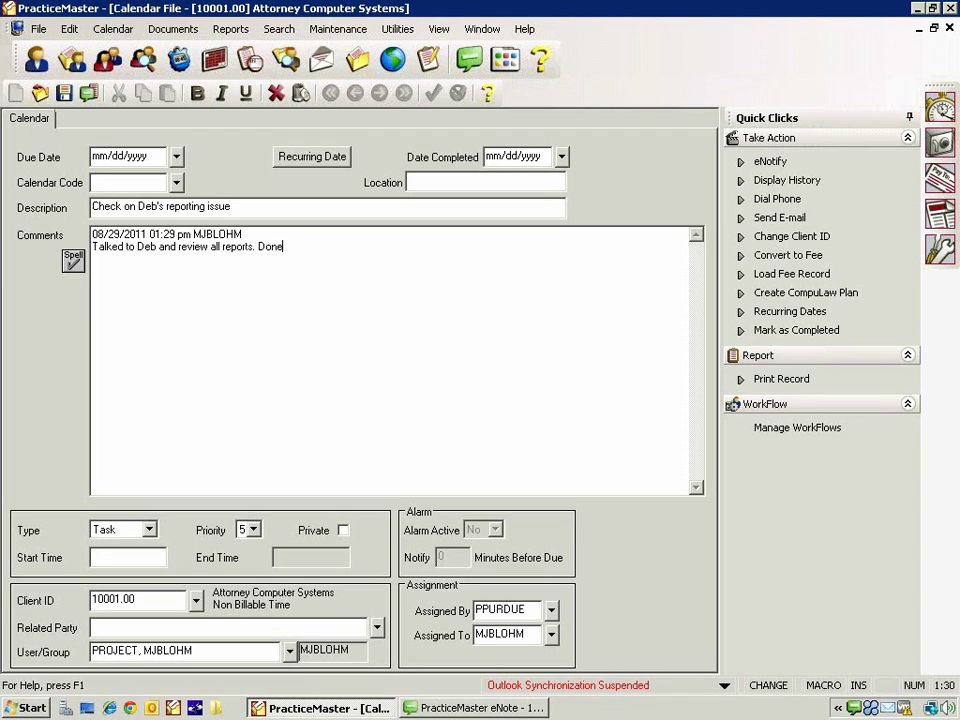
text(.)
key(ctrl+s)
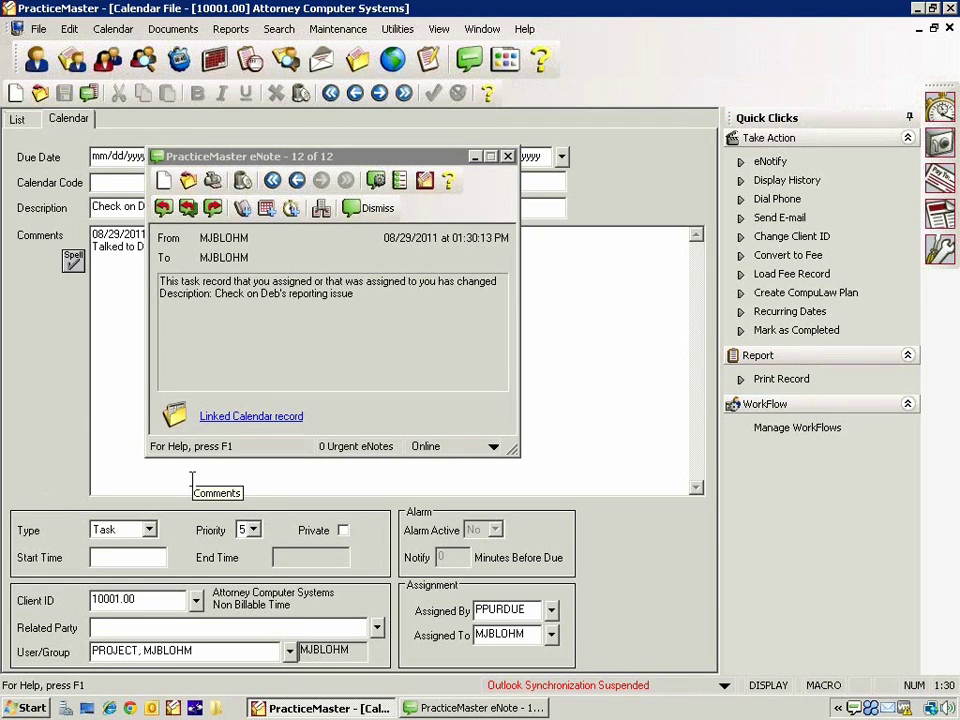
Close the incoming change eNote and bring up the WorkFlows list via Manage WorkFlows.
click(358, 320)
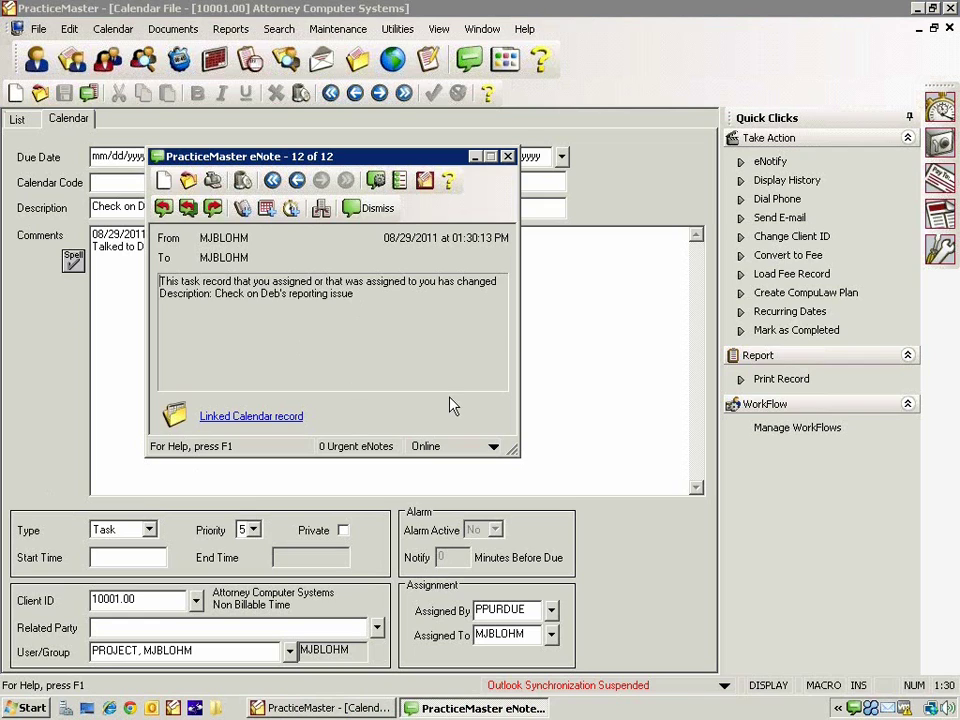
click(508, 157)
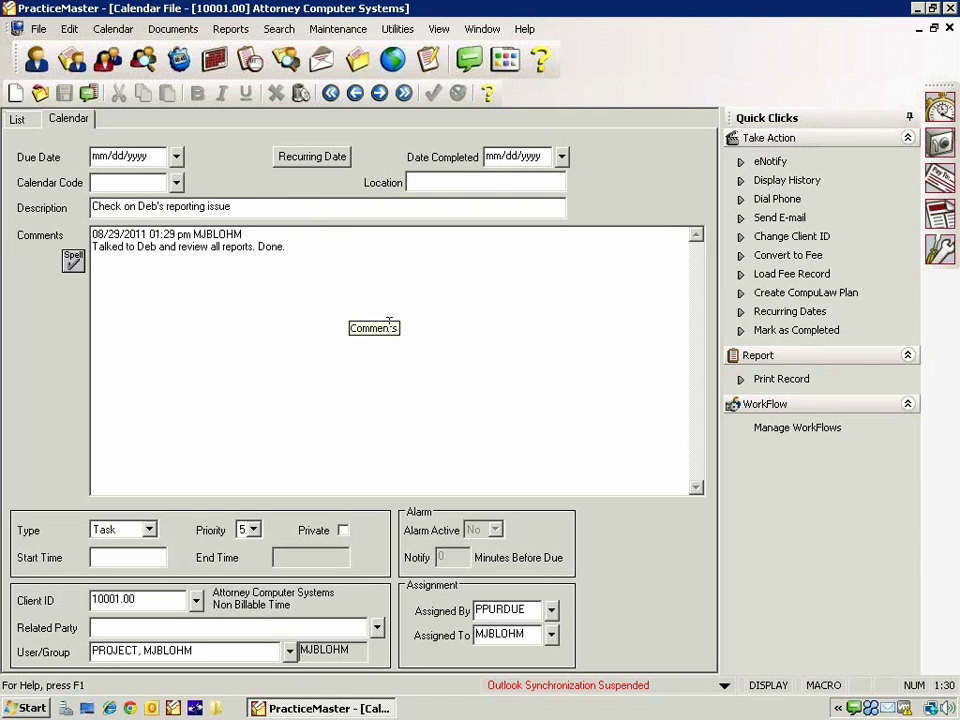
click(785, 428)
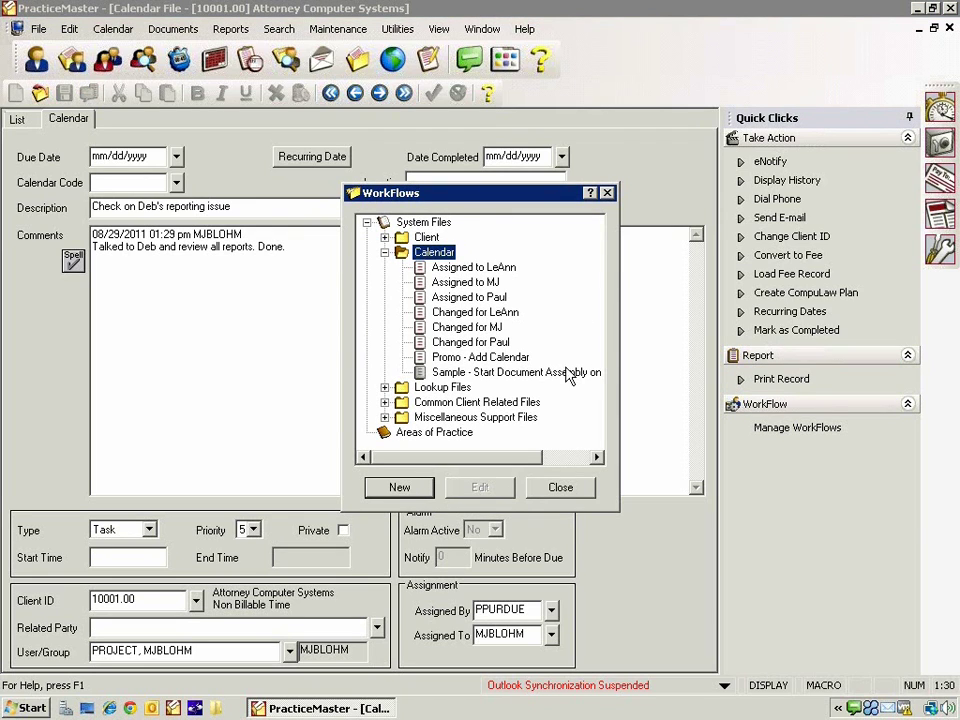
Select the 'Assigned to' workflow in the Calendar folder.
click(470, 284)
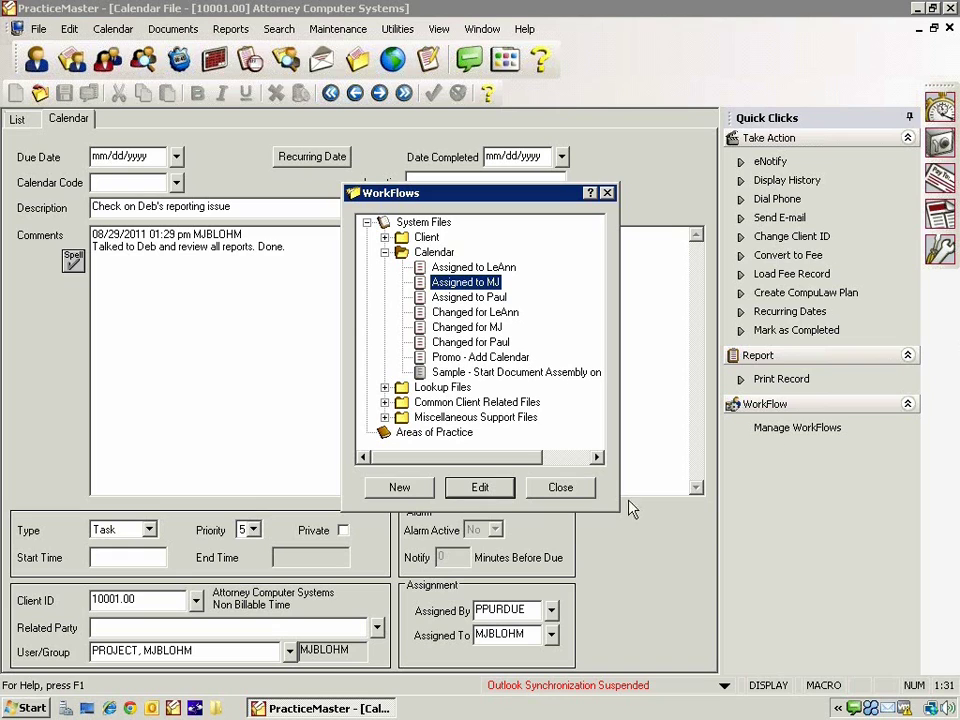
Open the 'Assigned to' workflow's definition for editing.
click(484, 488)
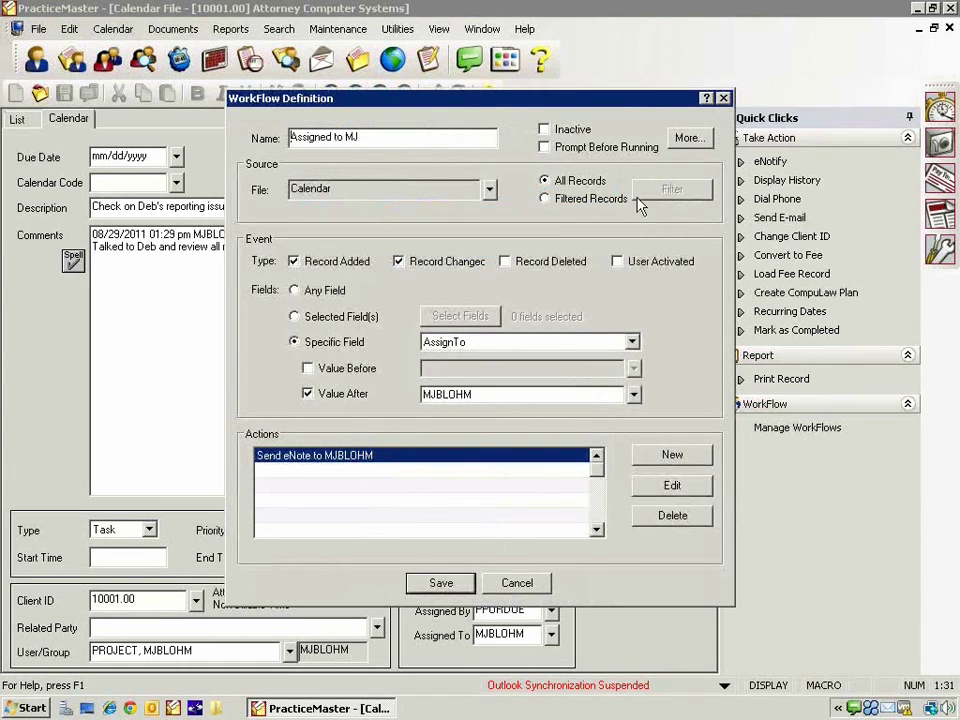
click(352, 140)
Open the workflow's Send eNote action in the WorkFlow Action Wizard.
click(671, 487)
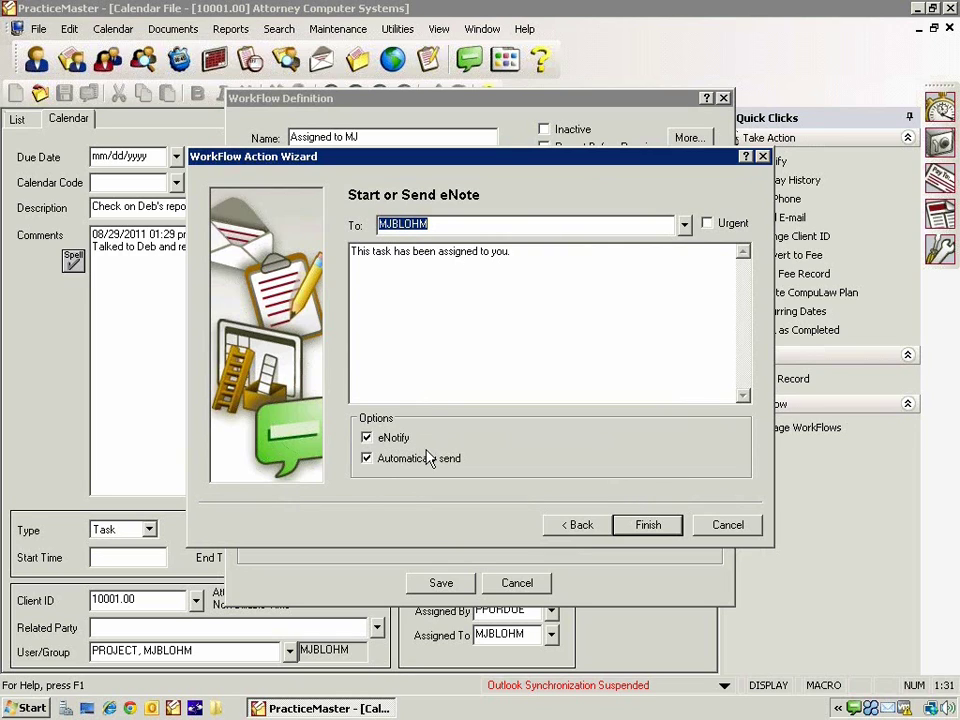
Finish the Action Wizard to return to the workflow definition.
click(670, 532)
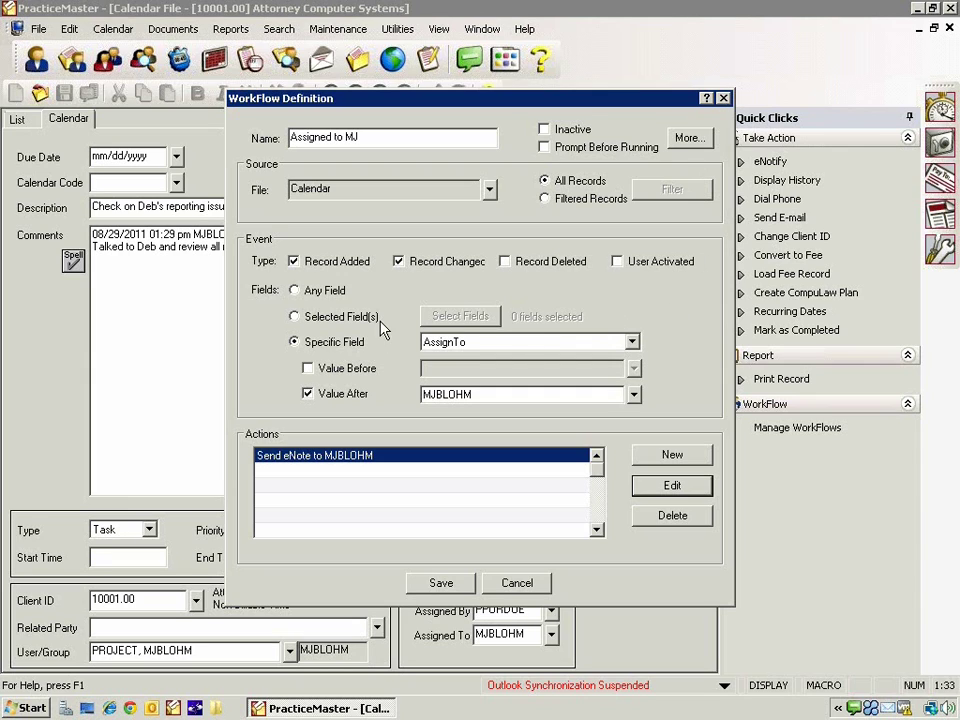
Try toggling Due_Date under Selected Field(s), then close the definition without saving changes.
click(343, 318)
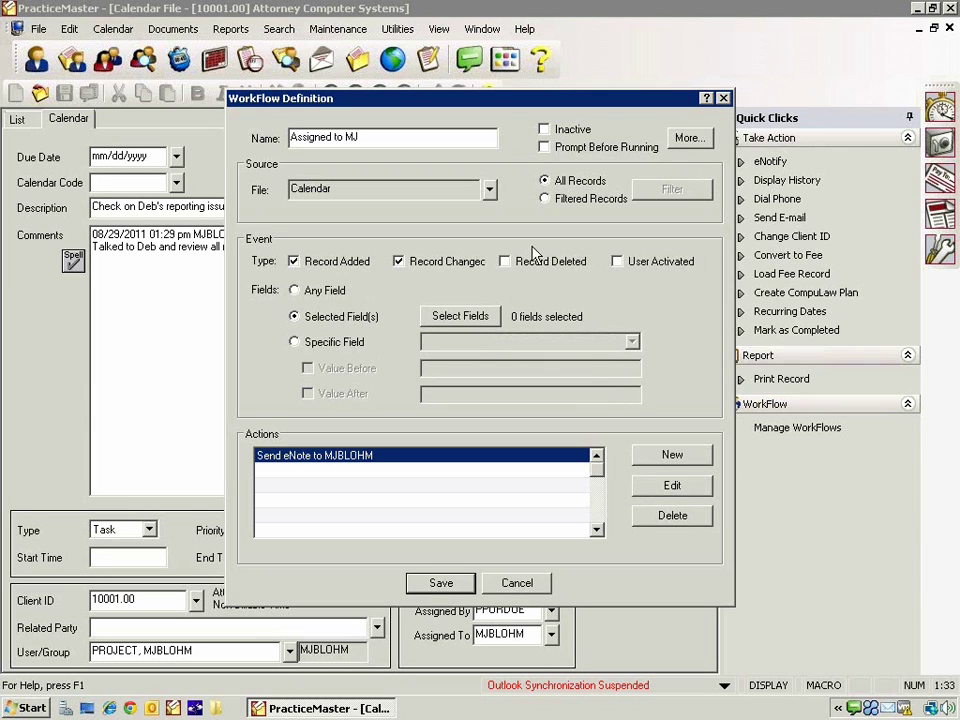
click(462, 316)
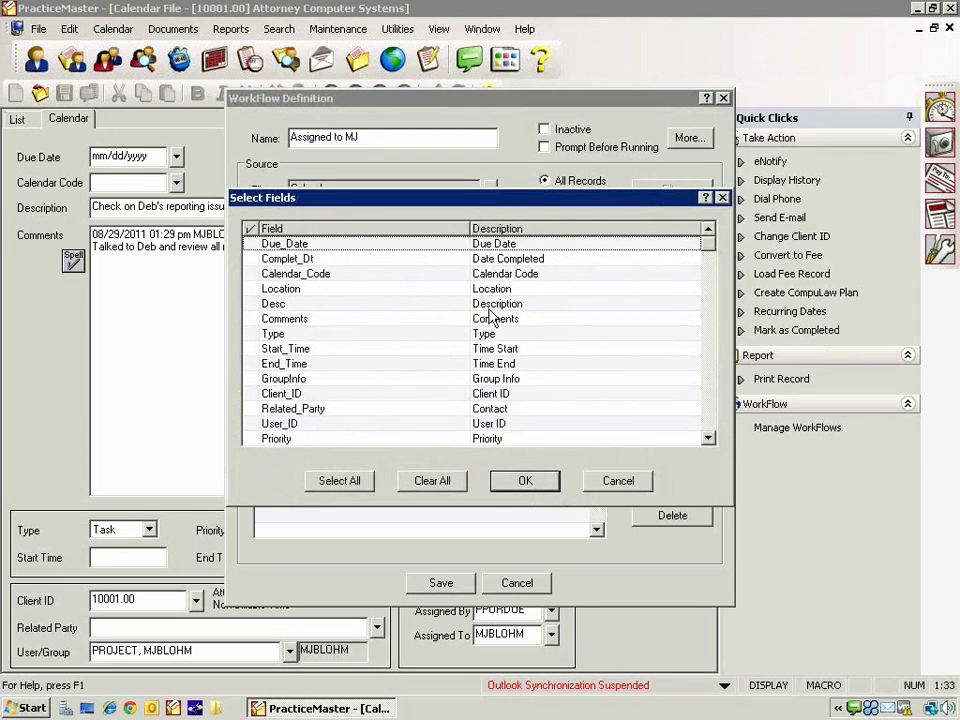
click(259, 245)
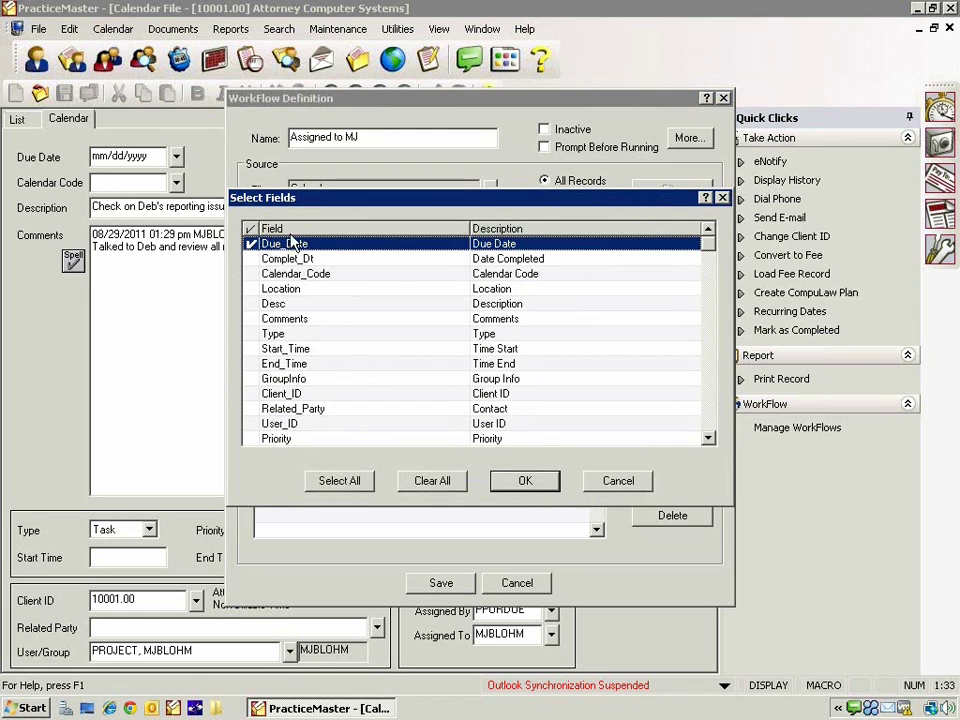
click(252, 245)
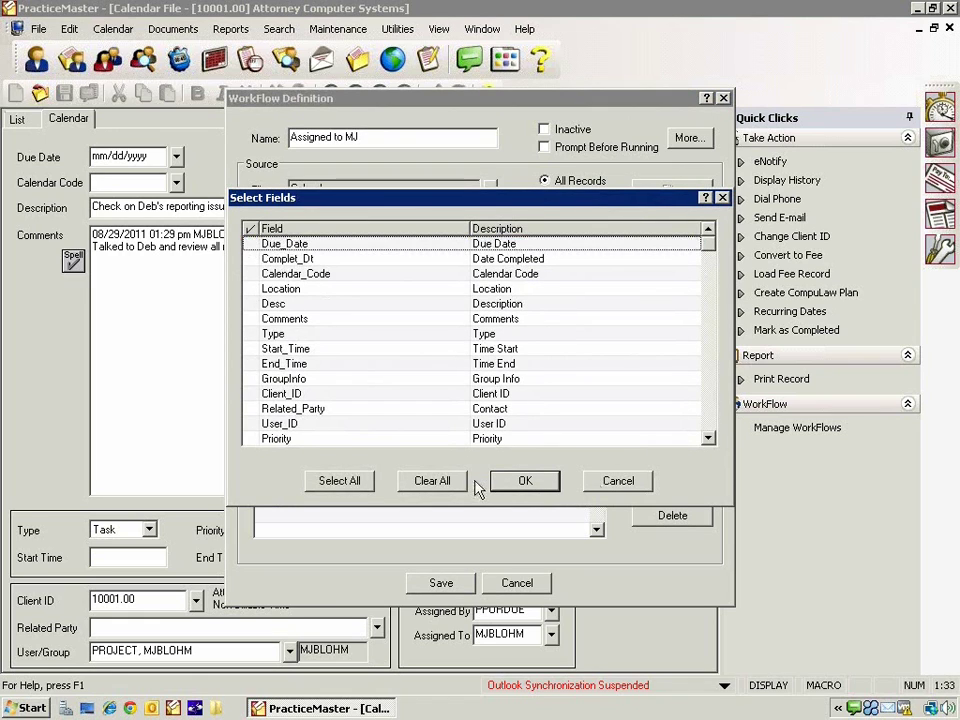
click(527, 484)
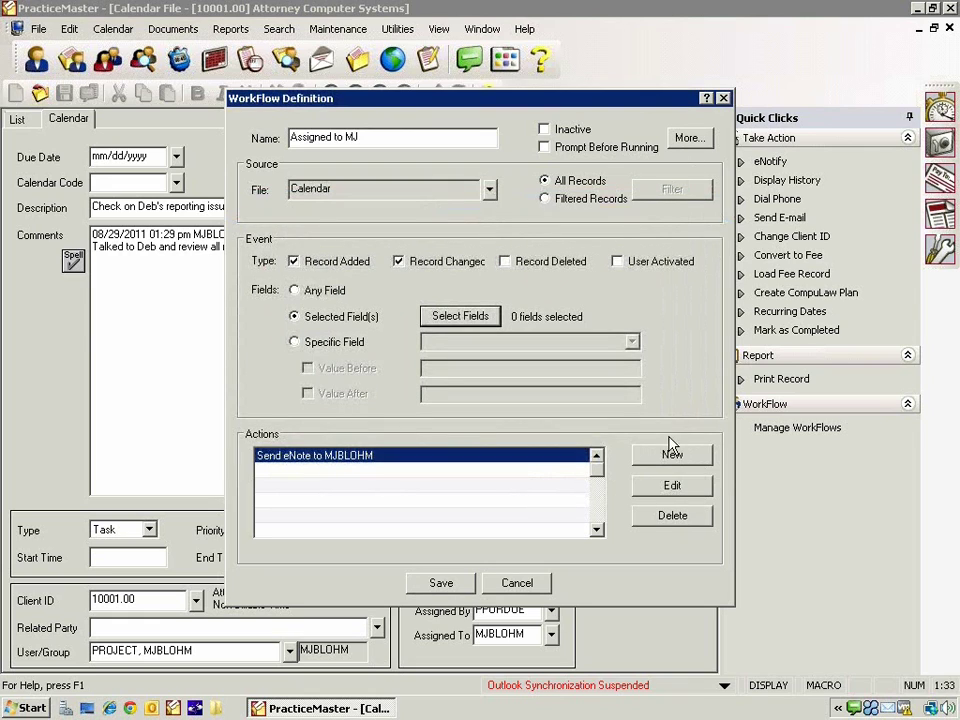
click(723, 98)
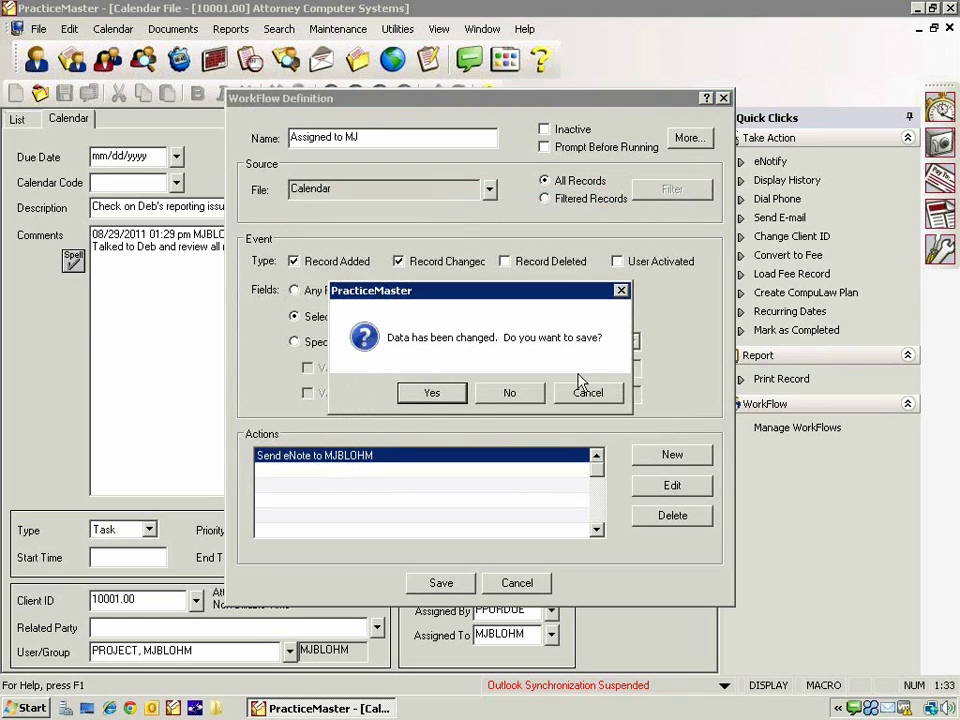
click(510, 394)
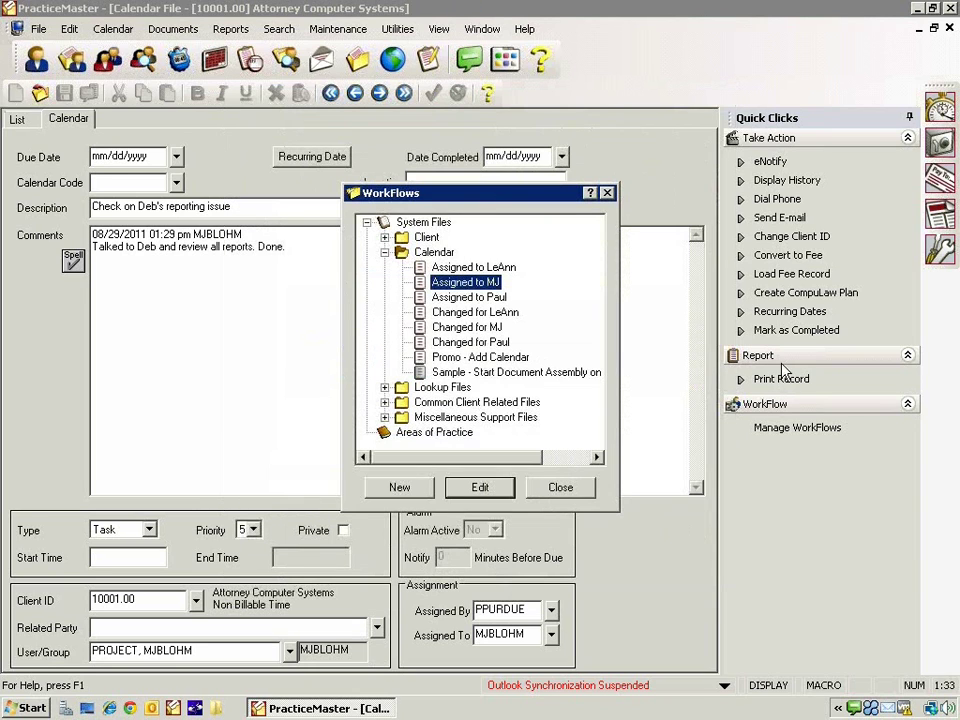
Open the 'Changed for' workflow and review its trigger fields, Complet_Dt and Comments, without changes.
click(505, 343)
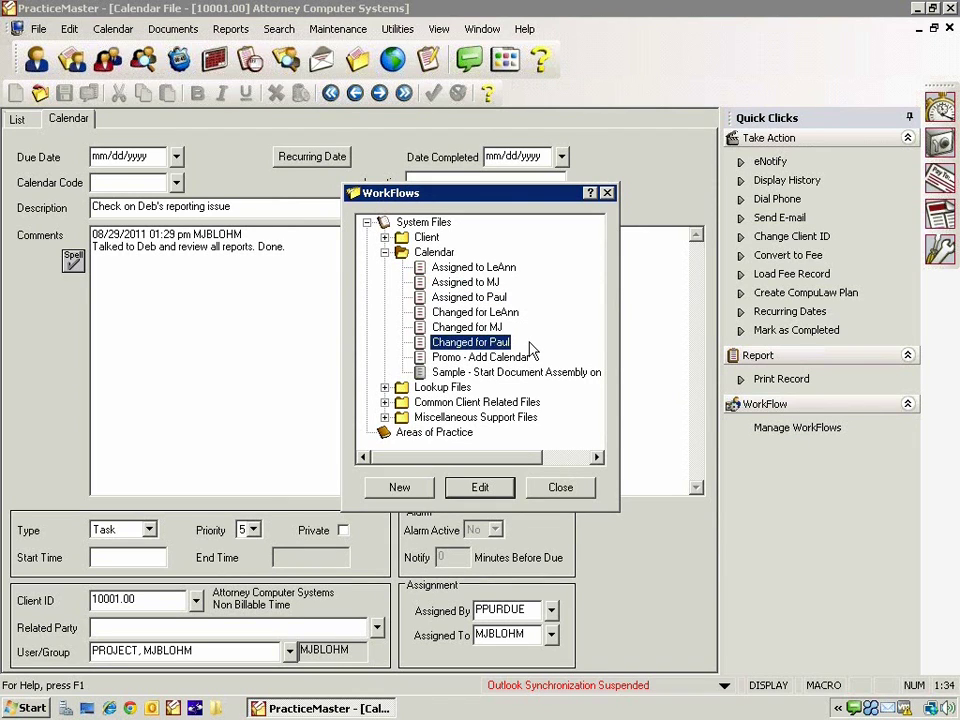
click(478, 489)
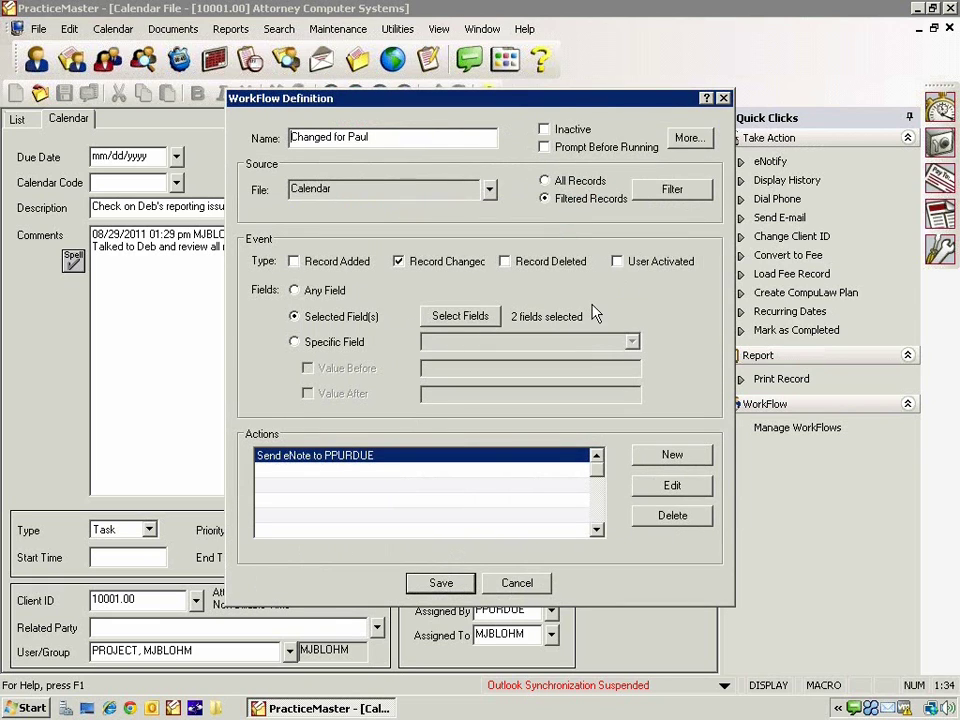
click(484, 316)
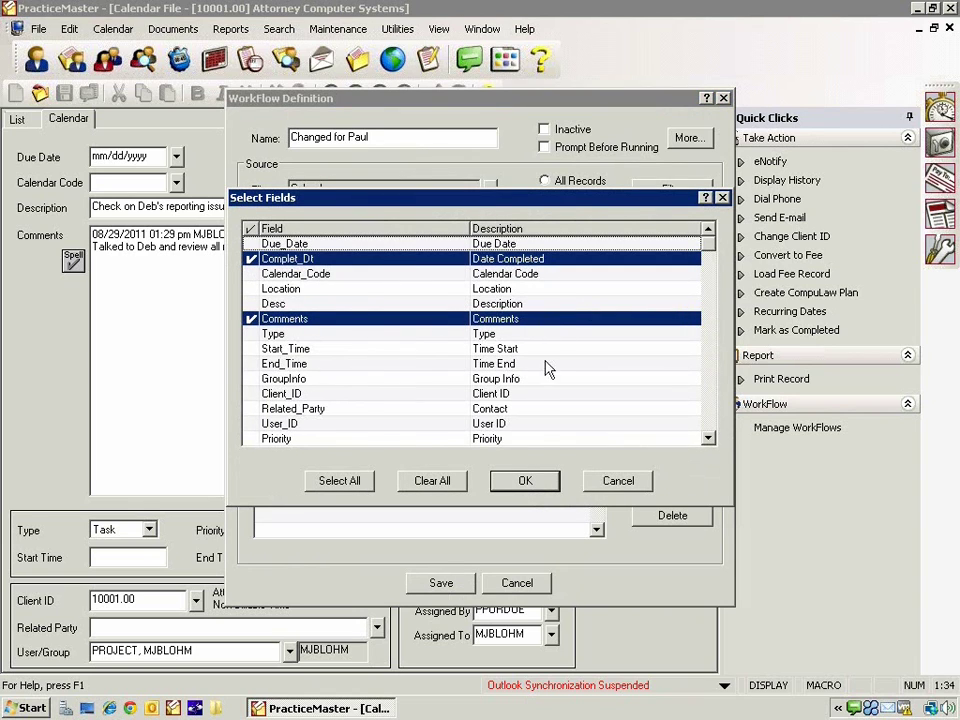
click(620, 482)
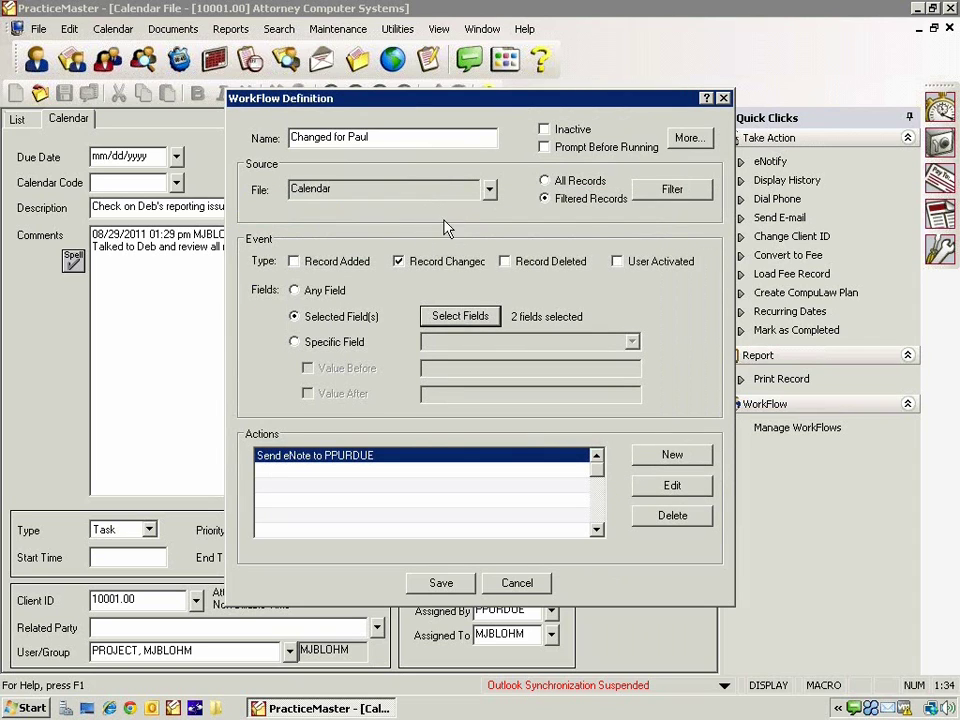
click(477, 322)
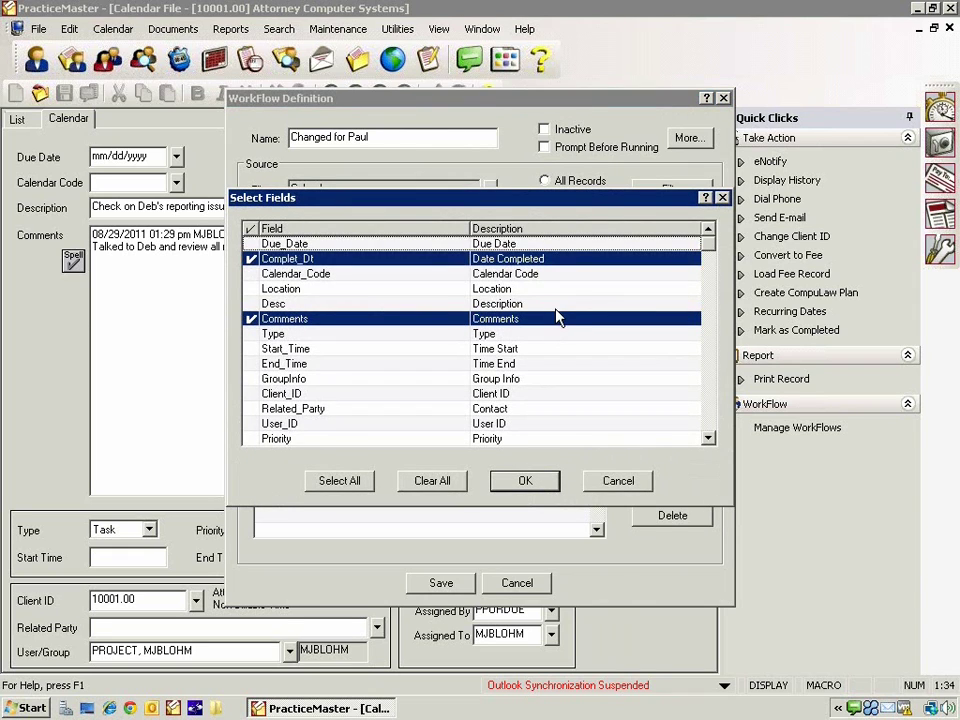
click(628, 483)
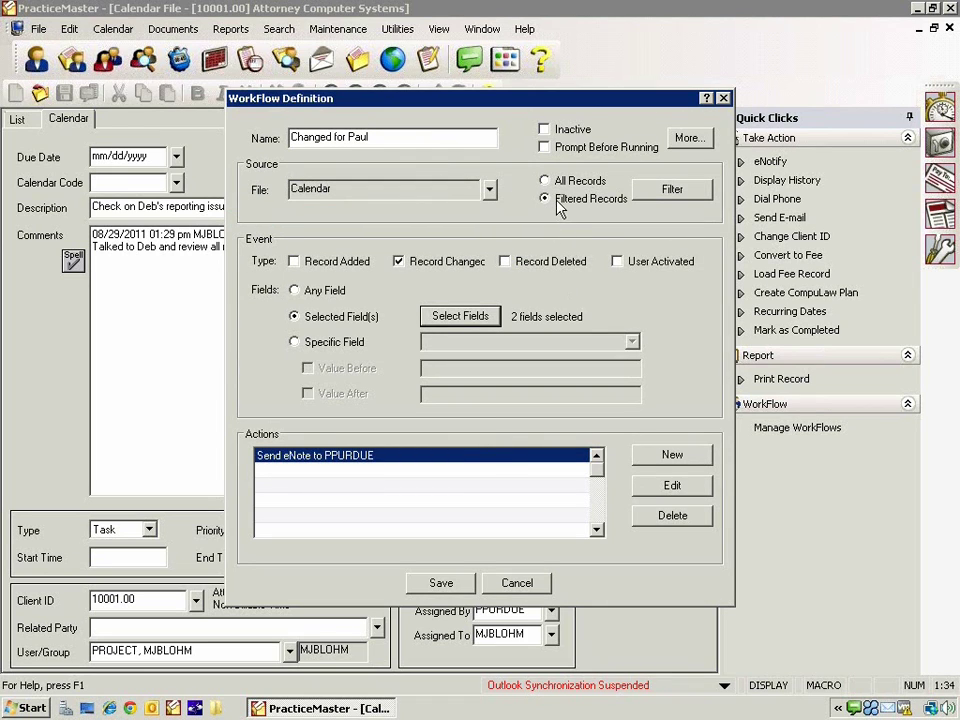
click(456, 317)
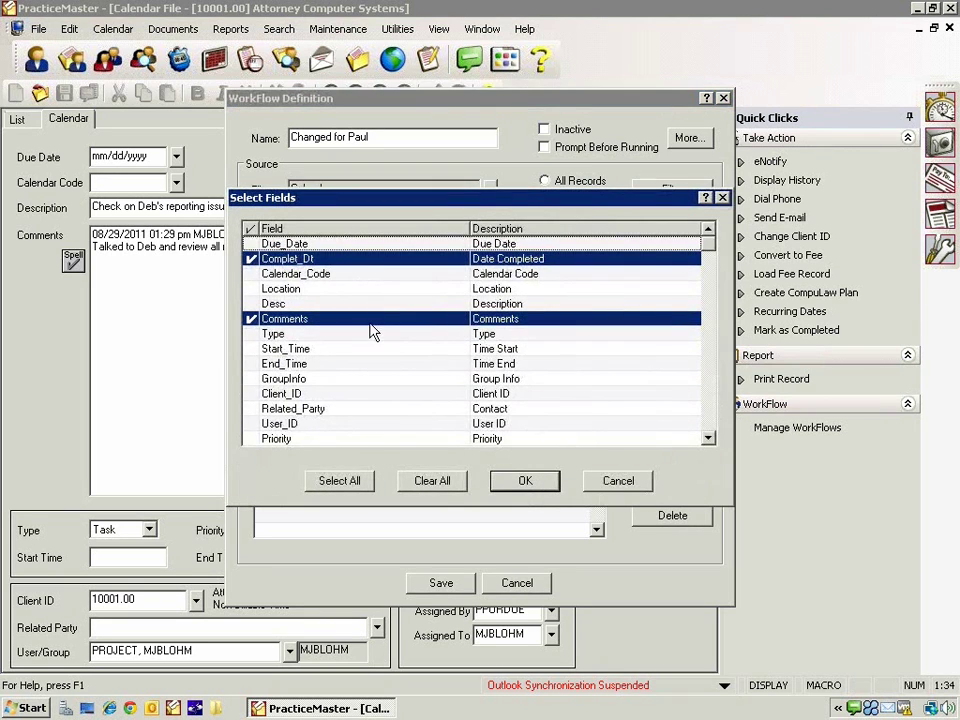
click(602, 484)
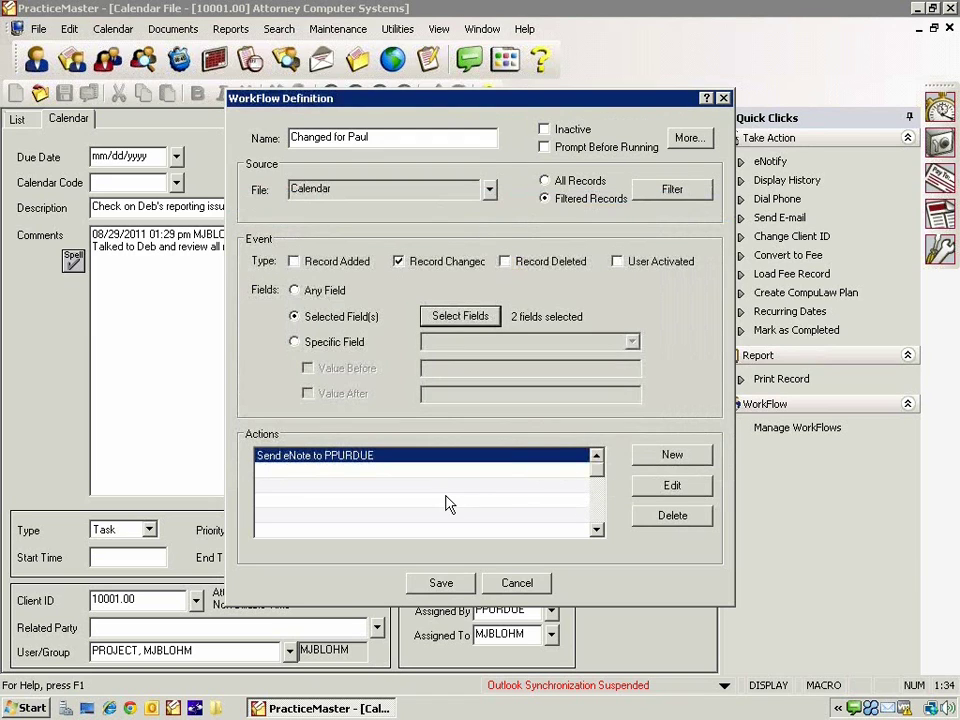